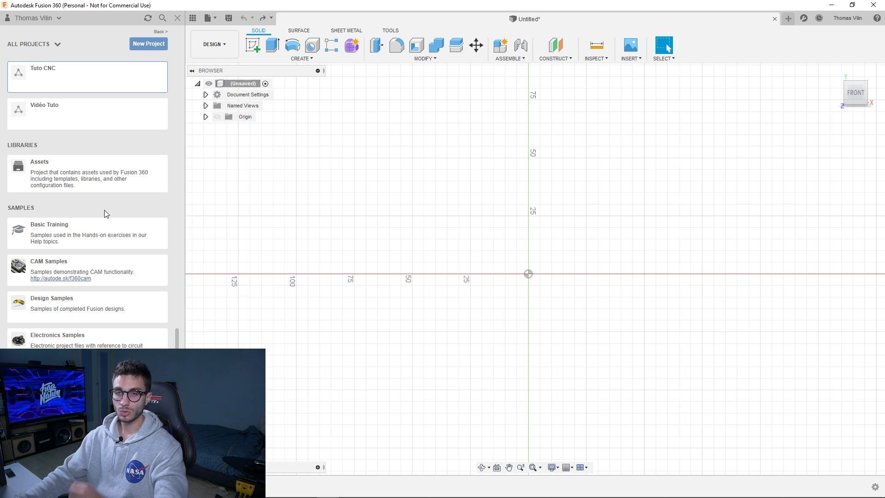
Step: Open the Tuto CNC project in the project list, then close the data view to free the canvas
scroll(105, 210, up, 1)
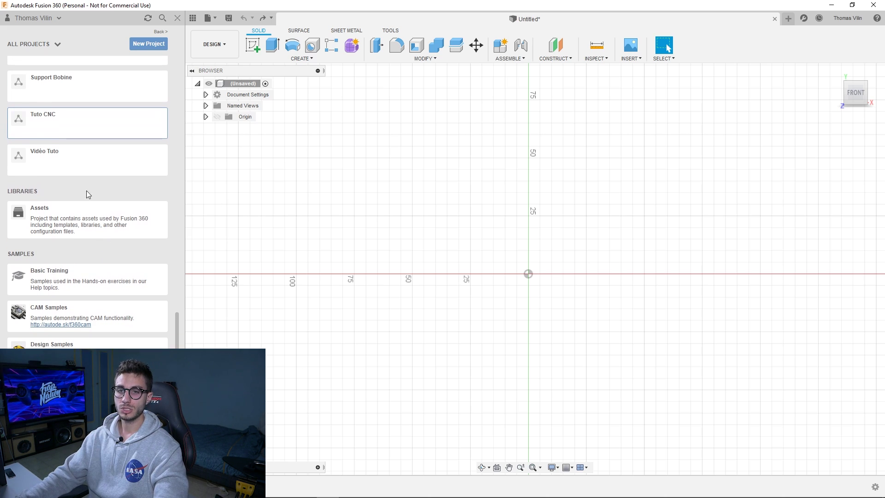
click(53, 134)
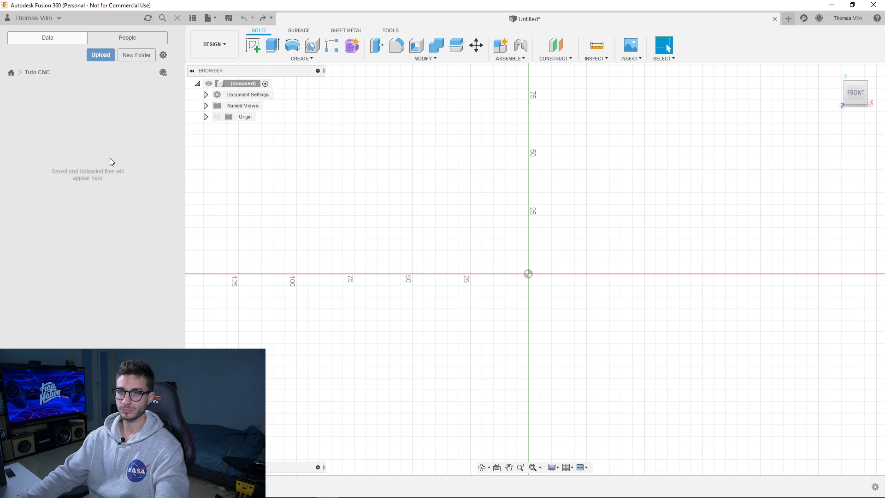
click(176, 18)
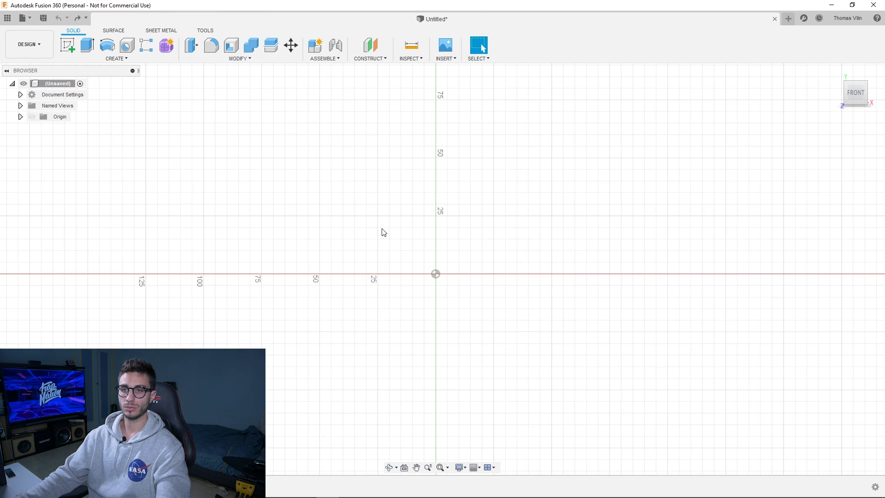
Step: Open a second blank design alongside the current one and close it again
shift+middle_drag(501, 222, 476, 227)
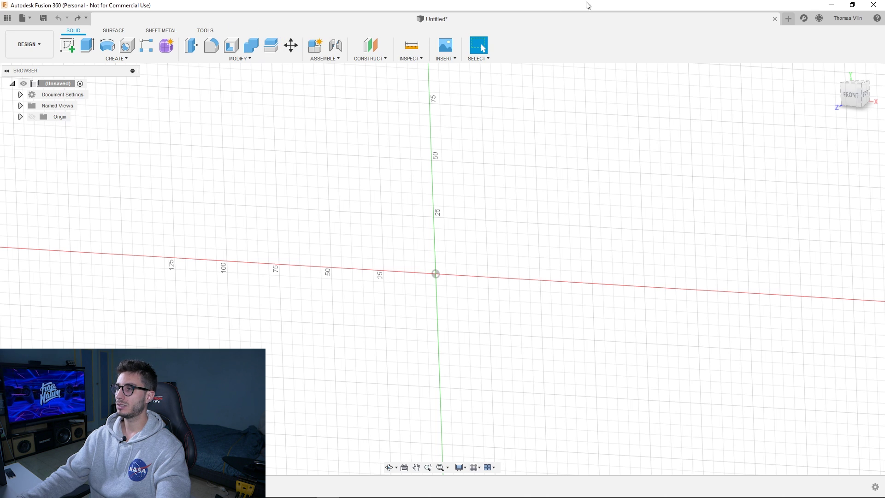
click(789, 20)
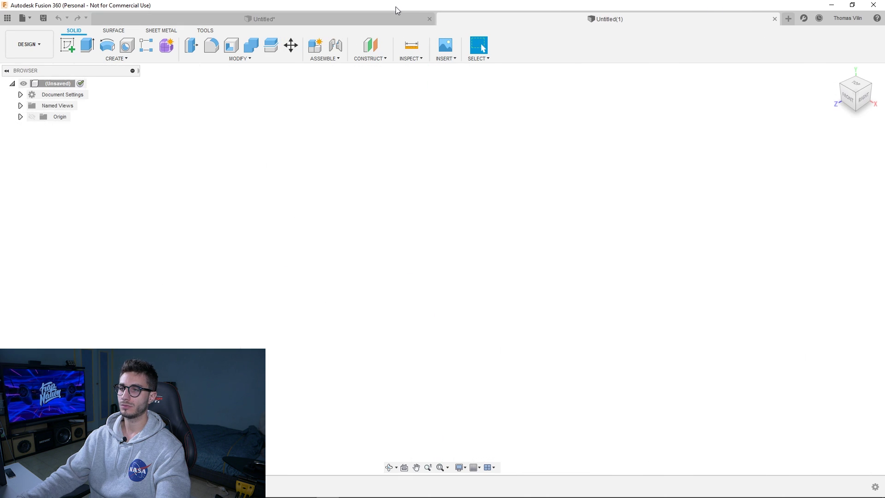
click(774, 18)
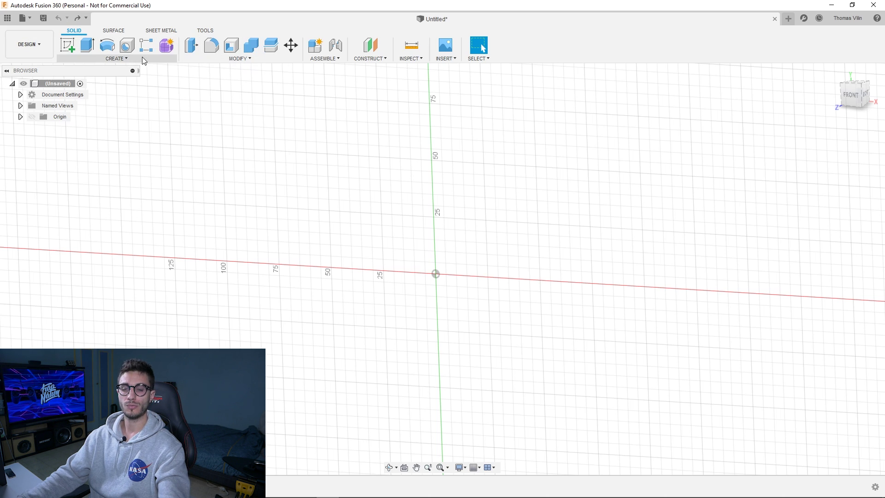
Step: Switch to the Manufacture workspace to view its tools and return to the Design workspace
click(40, 45)
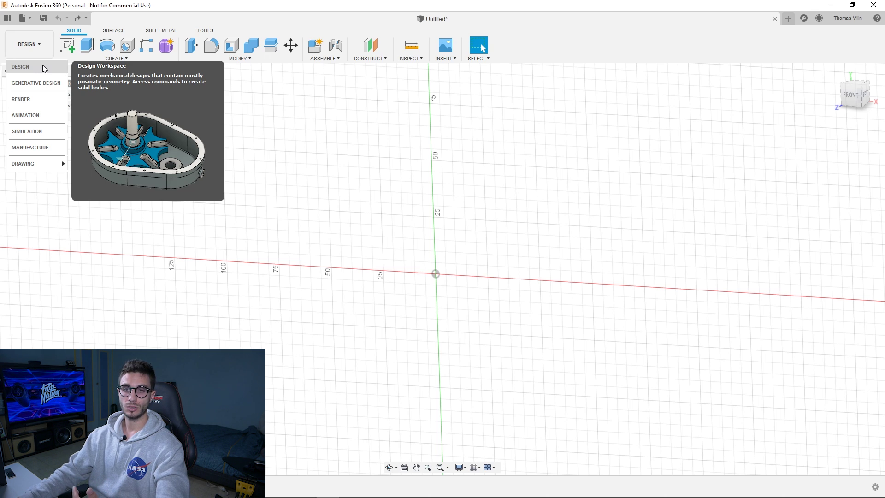
click(48, 150)
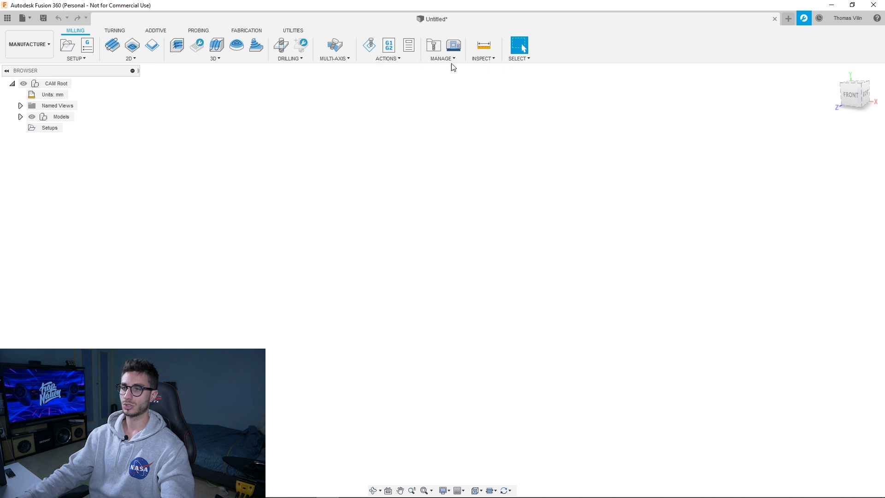
click(38, 47)
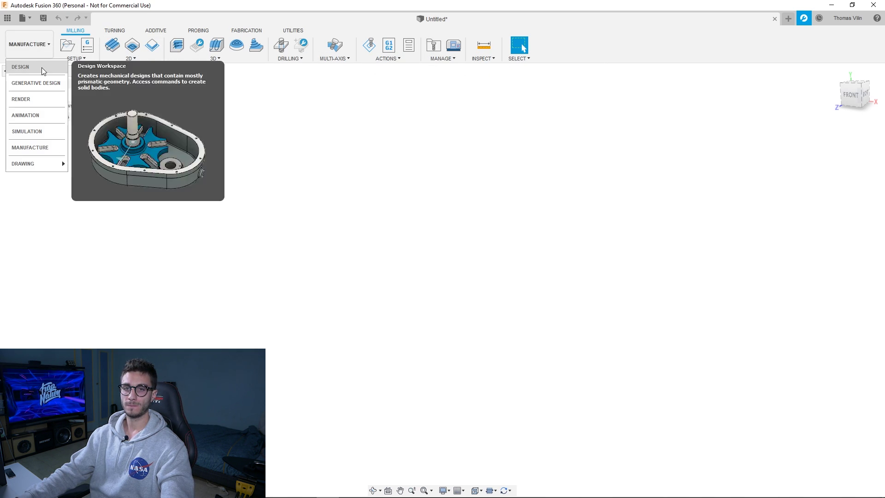
click(41, 68)
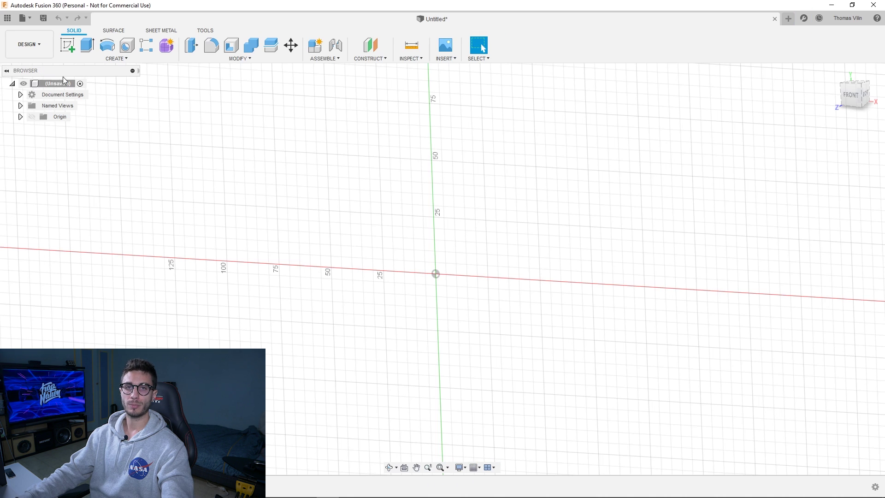
Step: Start a new sketch on the front (XY) origin plane
shift+middle_drag(392, 212, 393, 232)
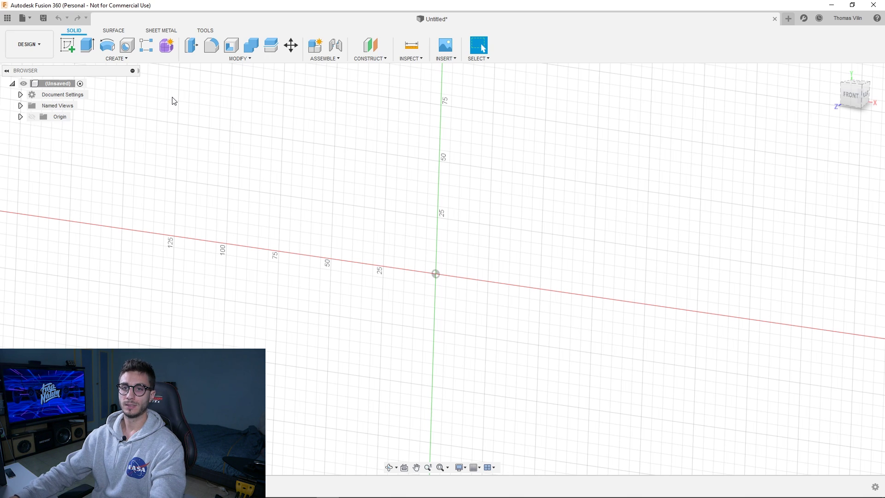
click(68, 48)
mouse_move(444, 178)
shift+middle_down()
mouse_move(450, 172)
mouse_move(444, 190)
shift+middle_up()
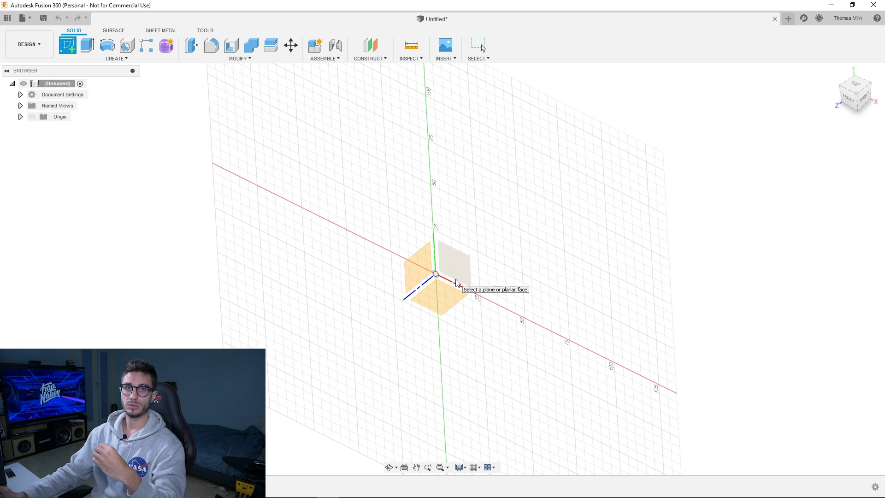
shift+middle_drag(522, 265, 557, 256)
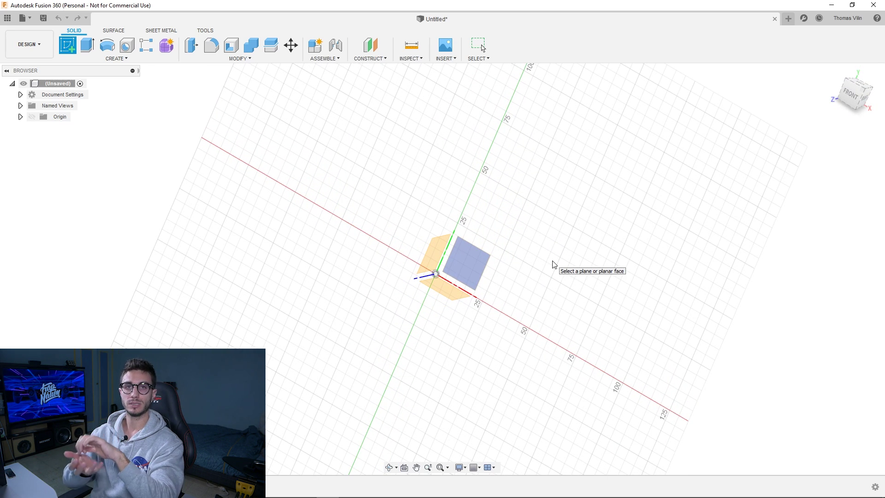
shift+middle_drag(563, 258, 560, 268)
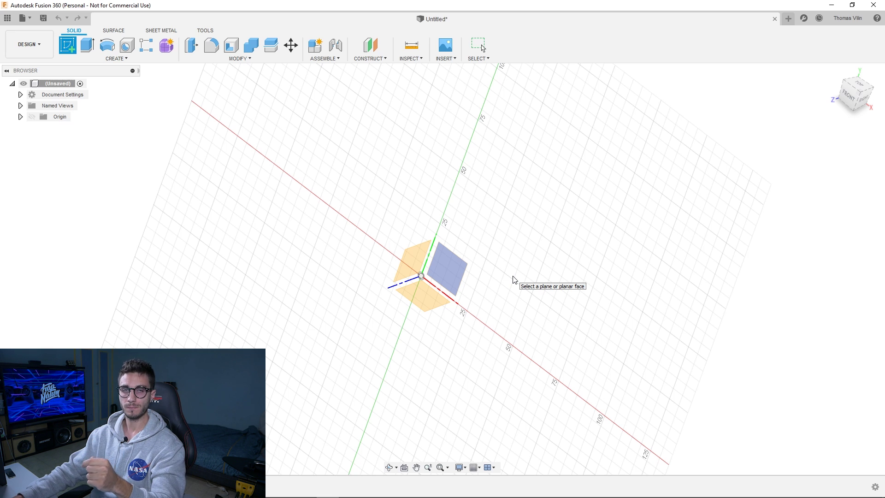
shift+middle_drag(498, 276, 512, 261)
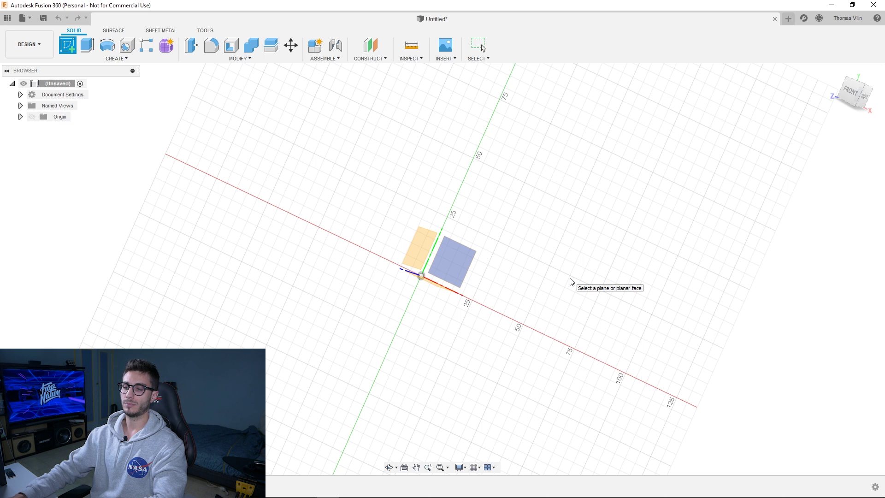
shift+middle_drag(639, 253, 624, 273)
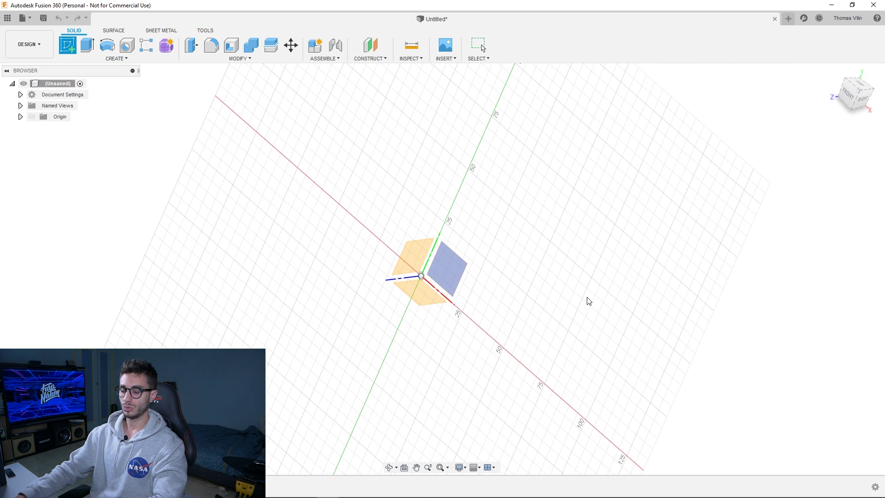
shift+middle_drag(488, 265, 478, 278)
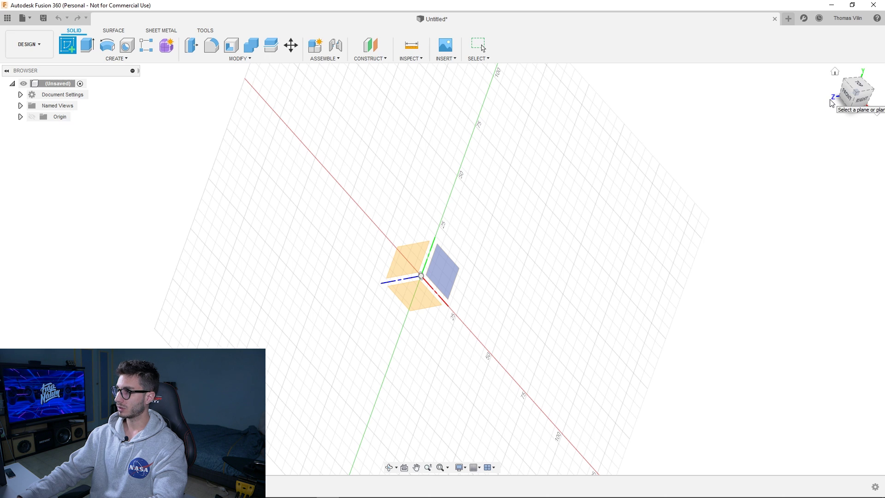
click(449, 271)
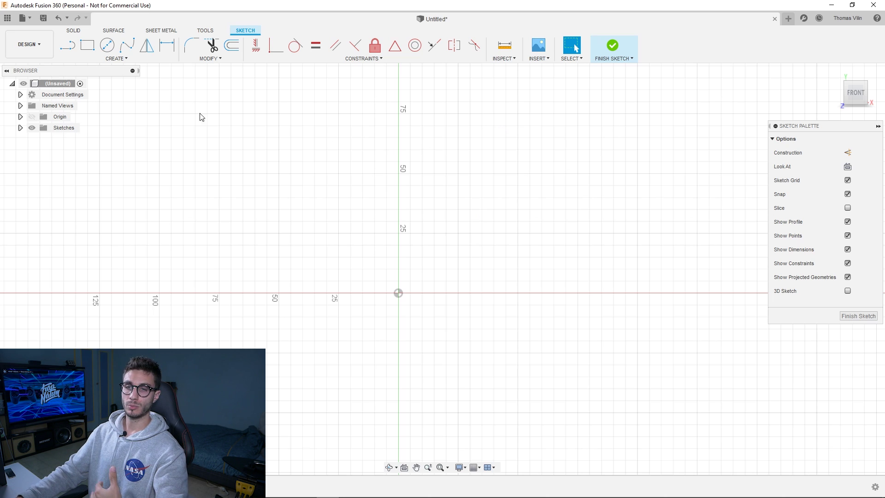
Step: Draw a two-point rectangle as a 100 mm square centred on the origin
middle_drag(304, 152, 327, 112)
click(87, 45)
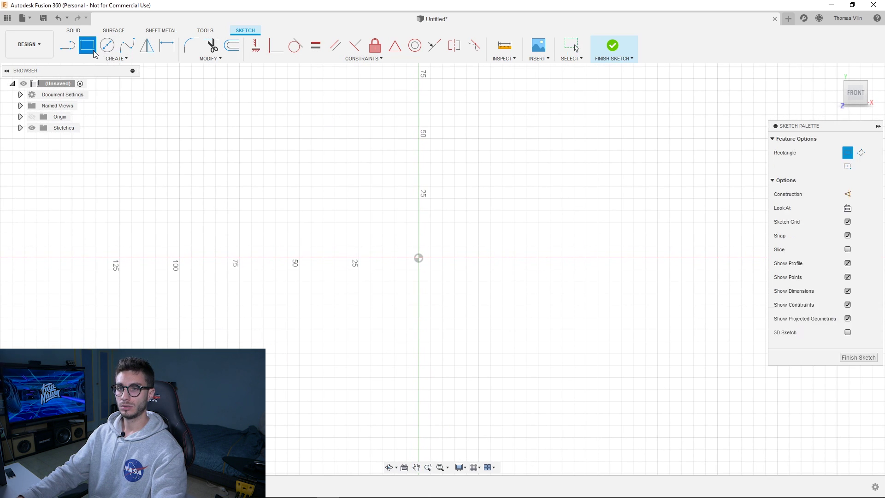
click(299, 138)
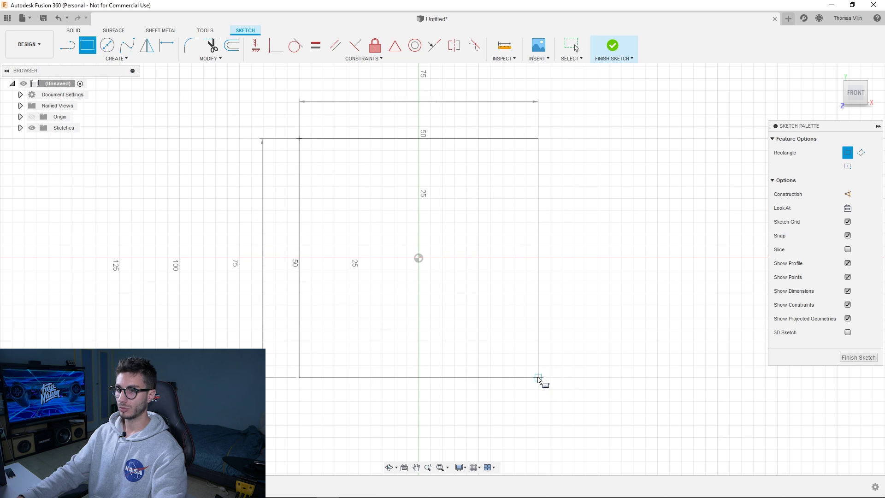
click(538, 377)
Step: Try drawing a smaller rectangle, about 50 by 40 mm, inside the square and undo it
click(359, 199)
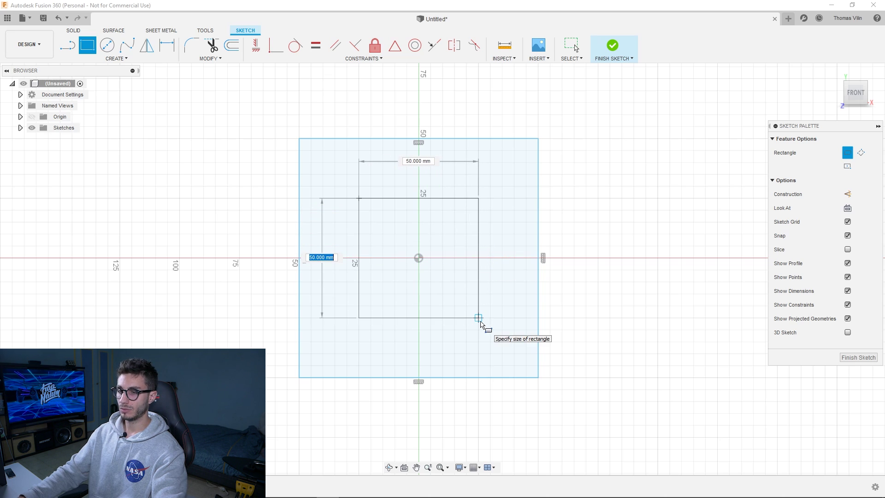
text(18.5)
key(Tab)
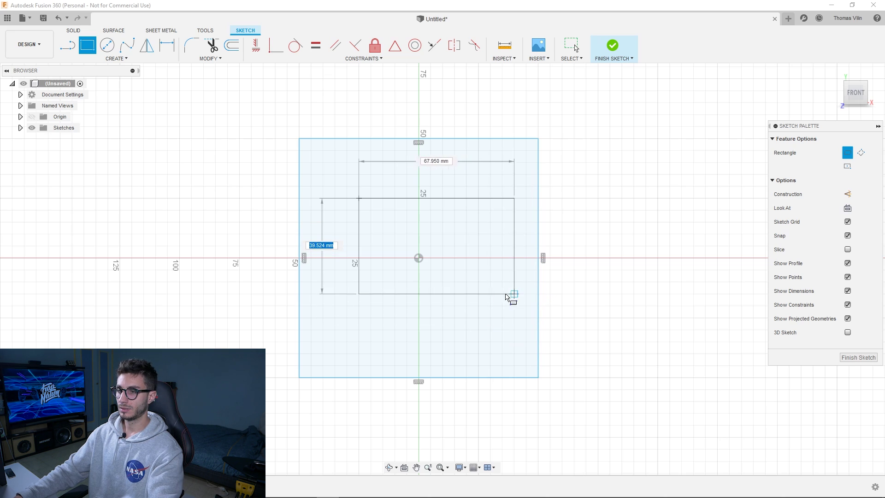
click(480, 295)
key(Escape)
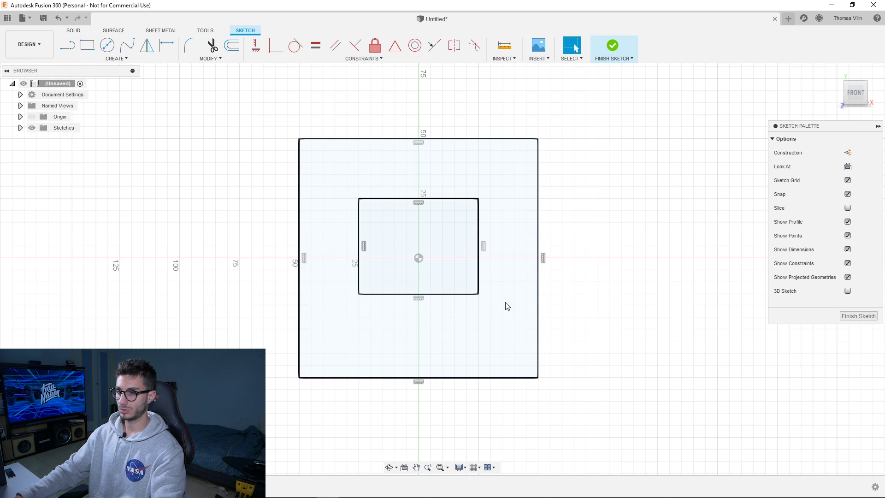
key(ctrl+z)
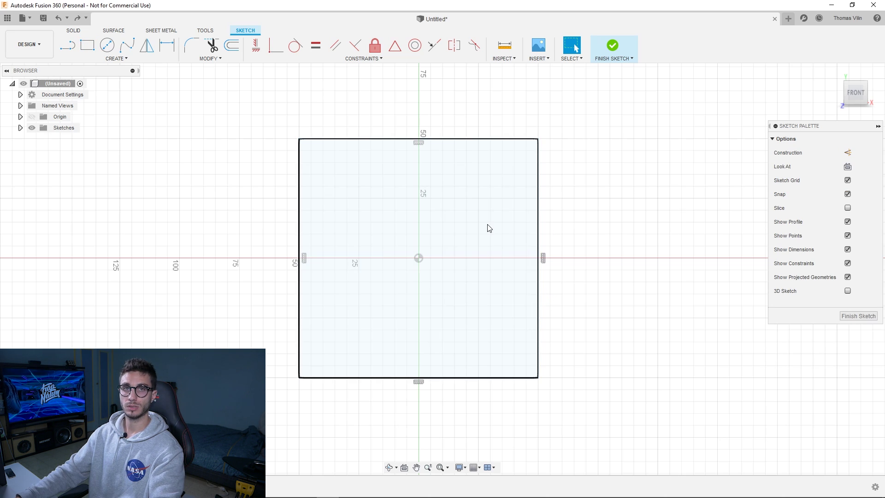
Step: Finish the sketch and extrude the square profile 18 mm as a new body
click(867, 317)
mouse_move(648, 261)
shift+middle_down()
mouse_move(664, 279)
mouse_move(605, 299)
mouse_move(631, 235)
mouse_move(585, 277)
mouse_move(550, 259)
shift+middle_up()
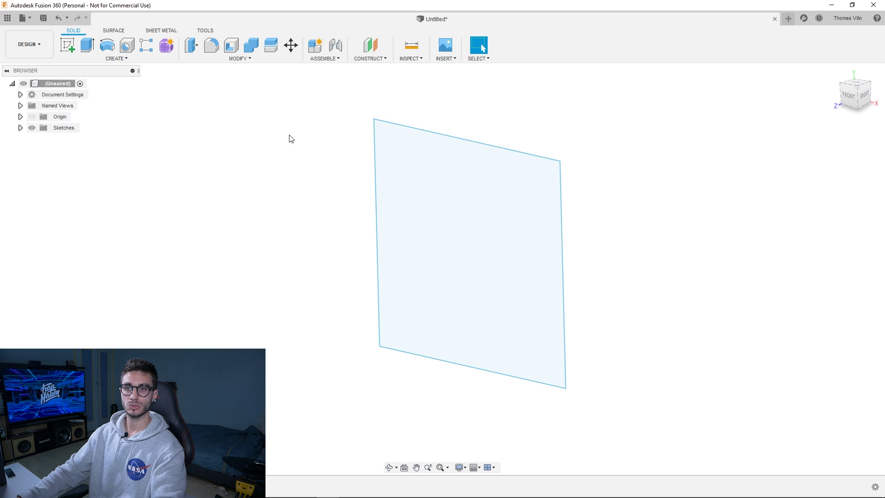
click(88, 46)
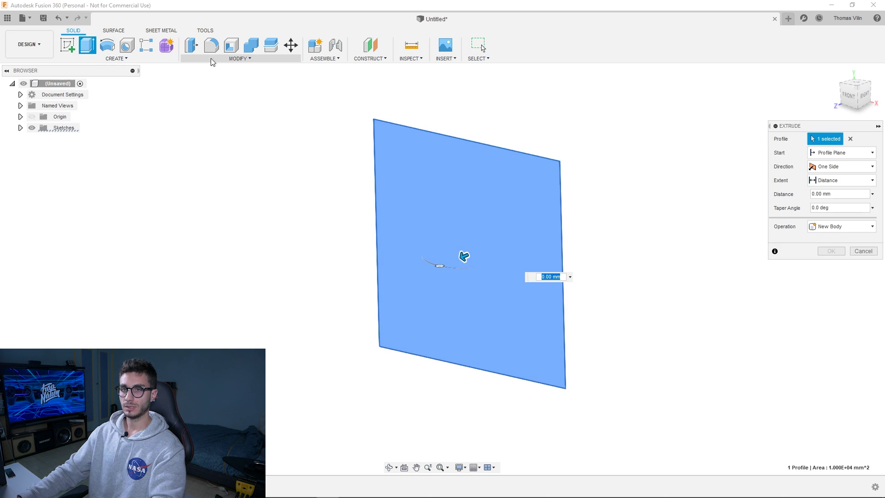
mouse_move(530, 246)
shift+middle_down()
mouse_move(515, 244)
mouse_move(525, 251)
shift+middle_up()
drag(456, 251, 439, 272)
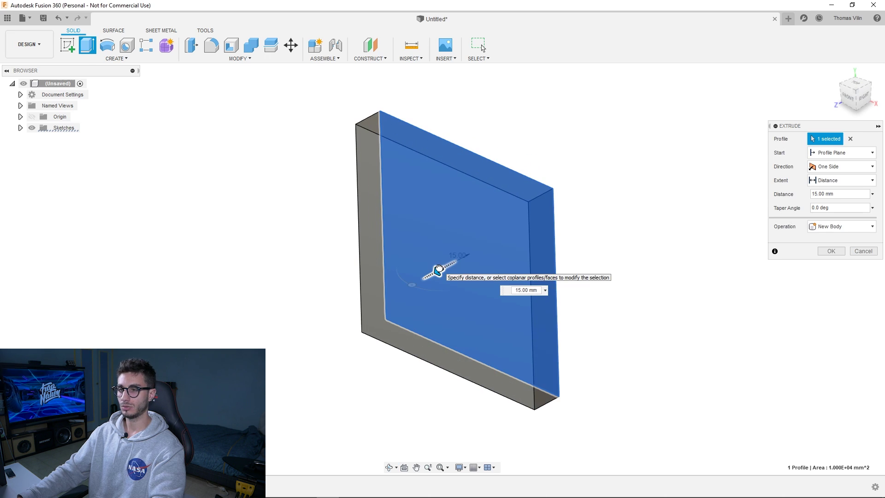
shift+middle_drag(341, 185, 356, 161)
mouse_move(369, 260)
shift+middle_down()
mouse_move(375, 248)
mouse_move(357, 233)
mouse_move(381, 251)
shift+middle_up()
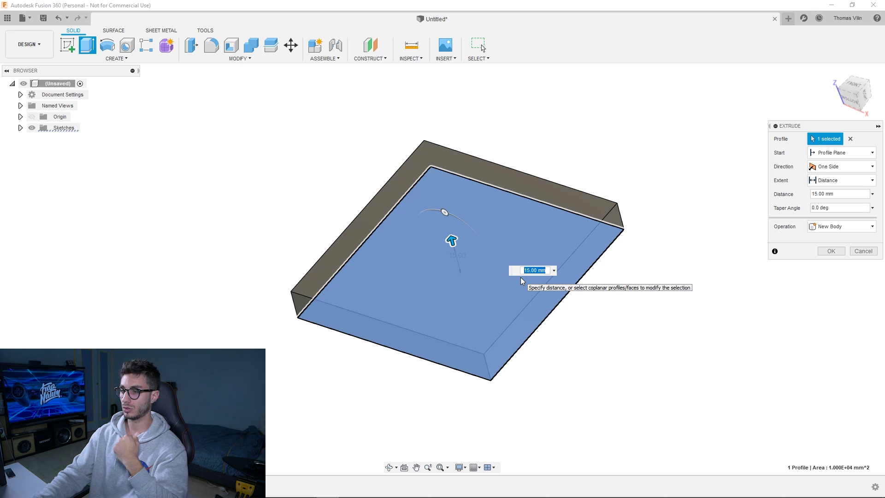
text(18)
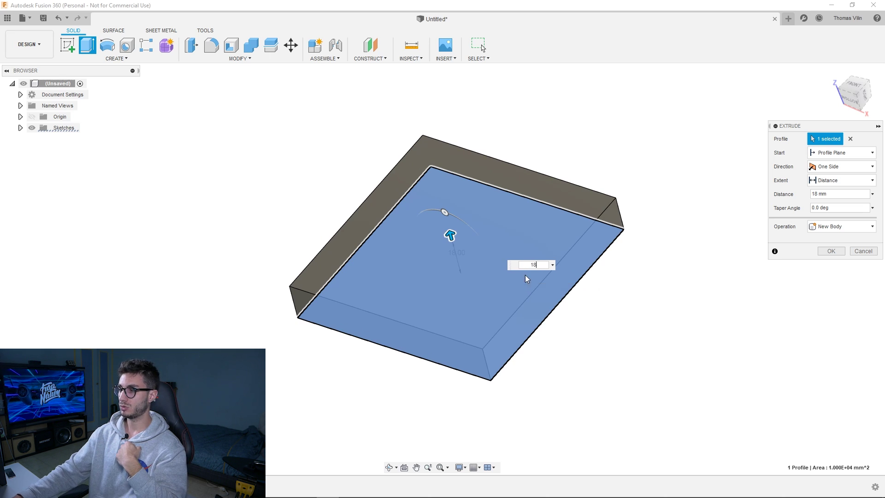
click(831, 251)
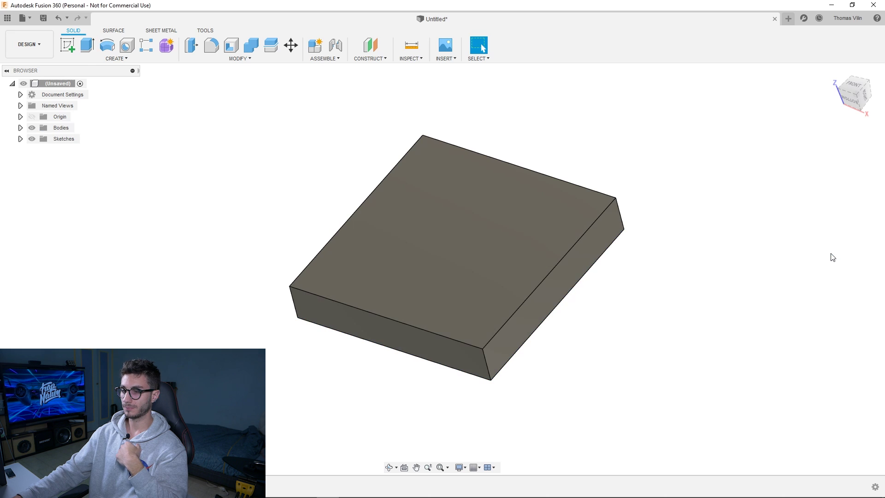
Step: Fillet the plate's four vertical corner edges with a 15 mm constant radius
middle_drag(681, 246, 641, 241)
mouse_move(592, 267)
shift+middle_down()
mouse_move(557, 293)
mouse_move(587, 267)
shift+middle_up()
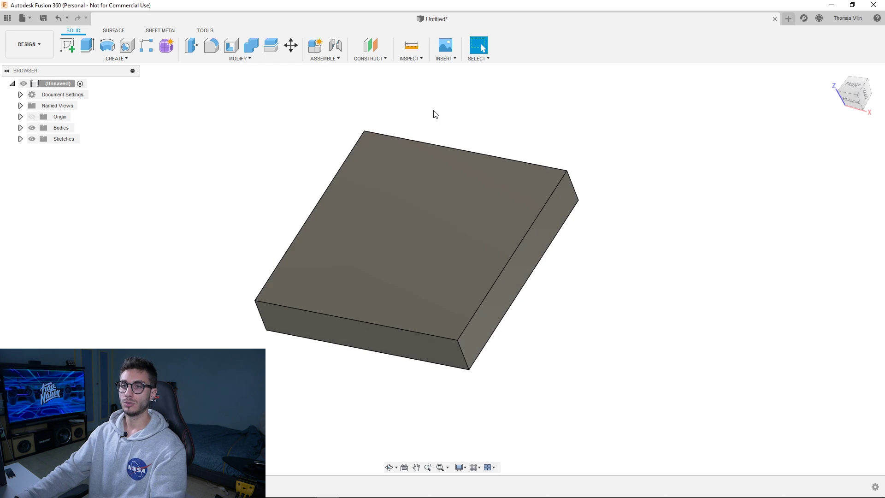
click(212, 46)
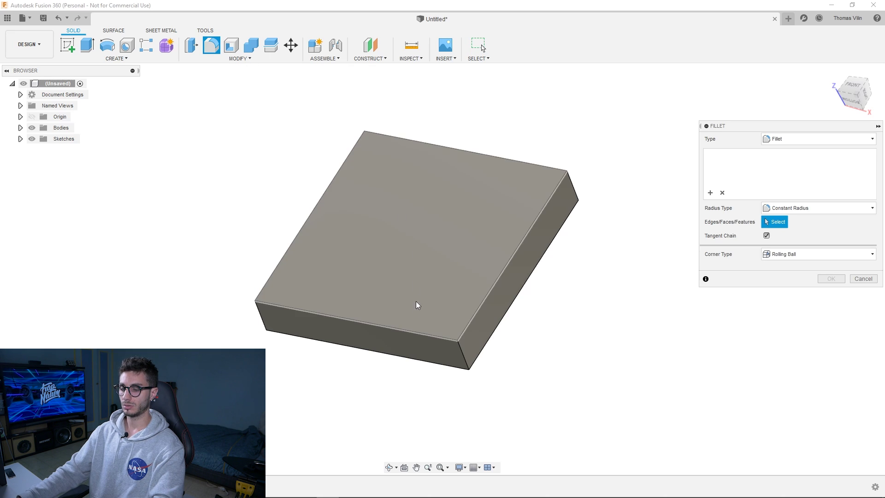
click(462, 356)
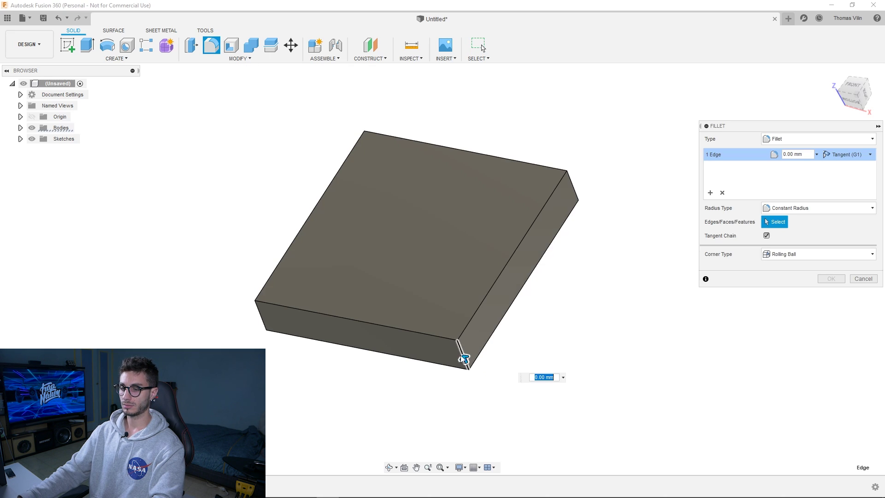
click(260, 316)
click(576, 194)
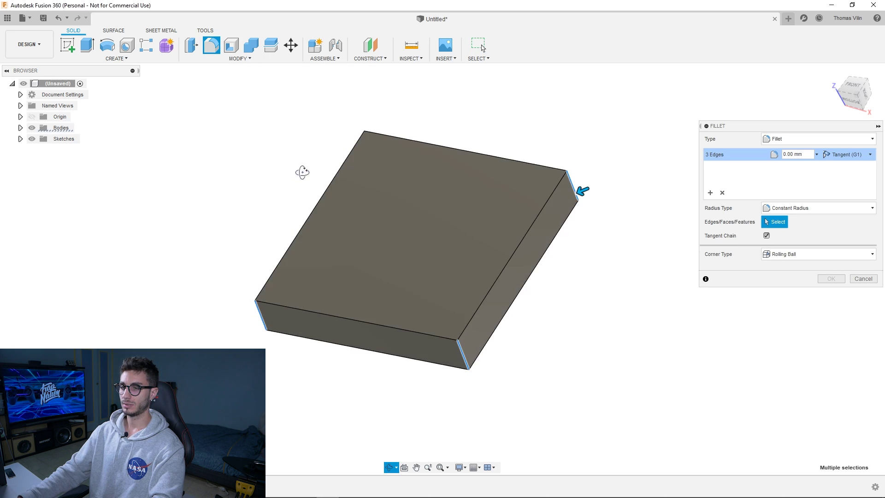
shift+middle_drag(297, 170, 322, 163)
click(302, 126)
shift+middle_drag(444, 173, 591, 226)
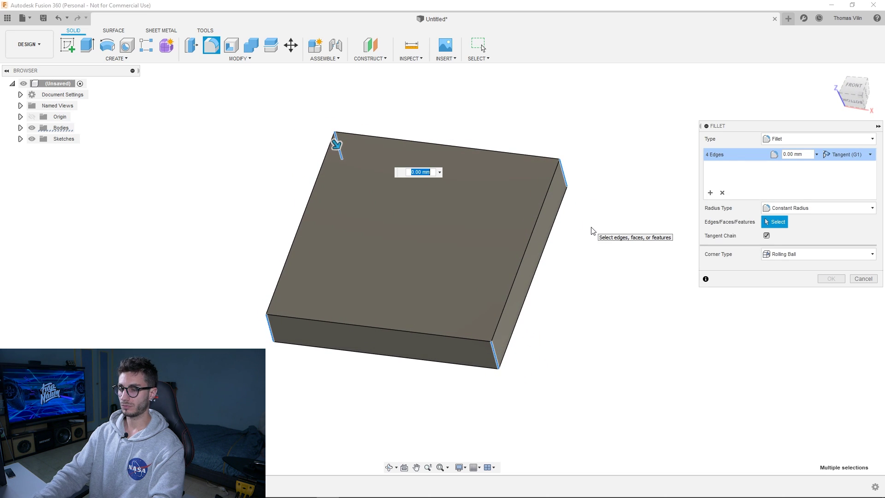
text(15)
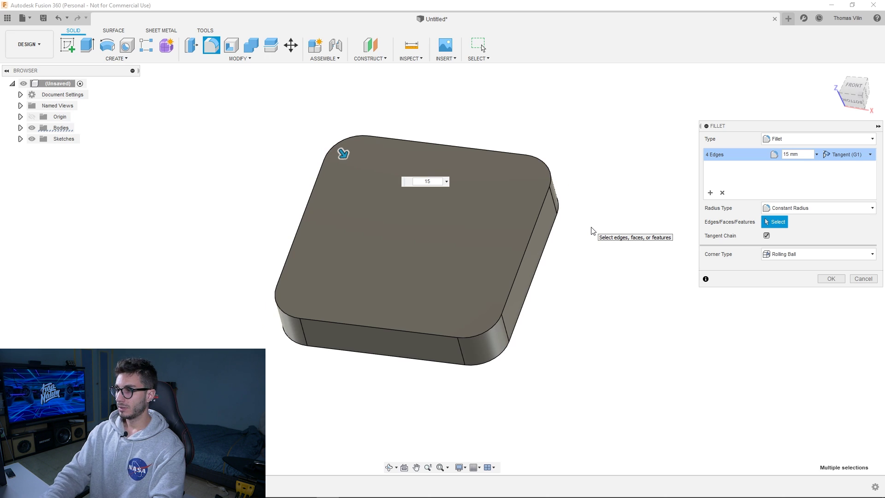
click(830, 280)
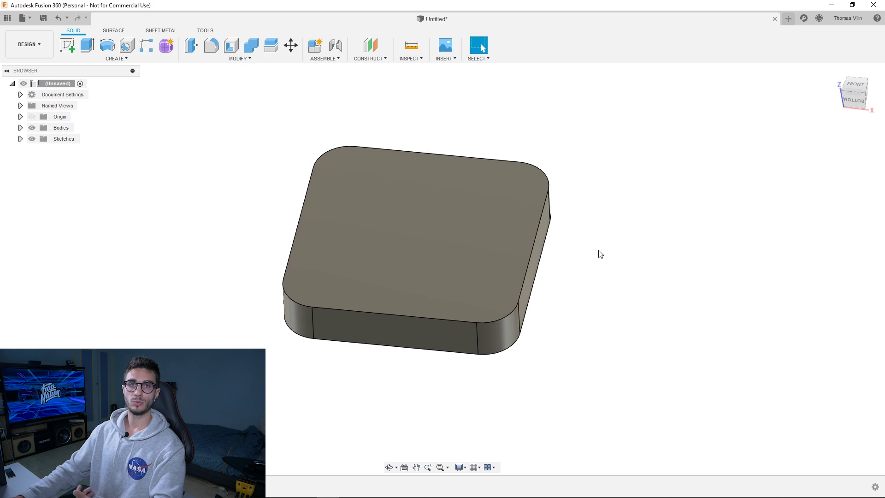
Step: Start a new sketch on the plate's large upper face
shift+middle_drag(585, 266, 655, 283)
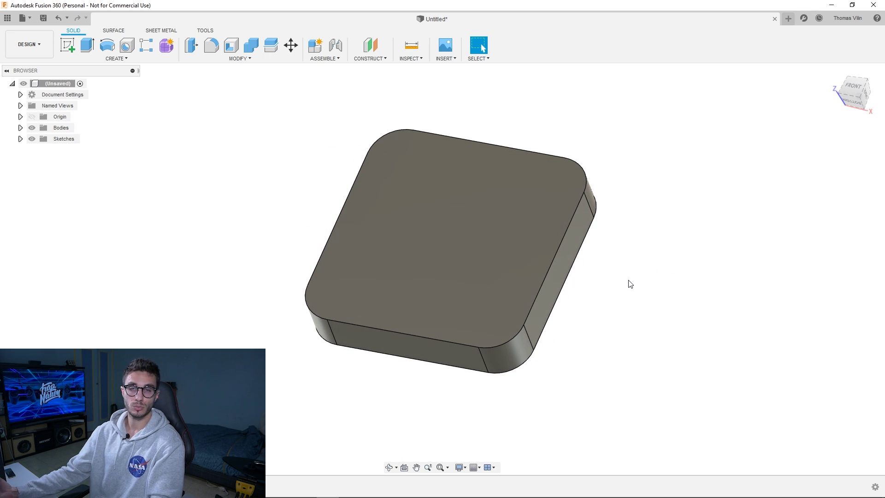
click(72, 50)
shift+middle_drag(474, 155, 467, 132)
click(535, 202)
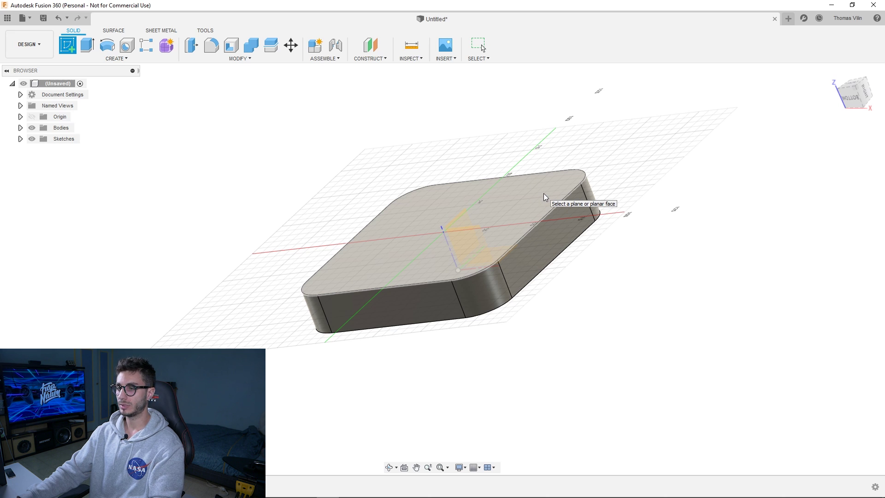
click(544, 194)
mouse_move(539, 197)
middle_down()
mouse_move(530, 199)
mouse_move(599, 130)
mouse_move(616, 142)
middle_up()
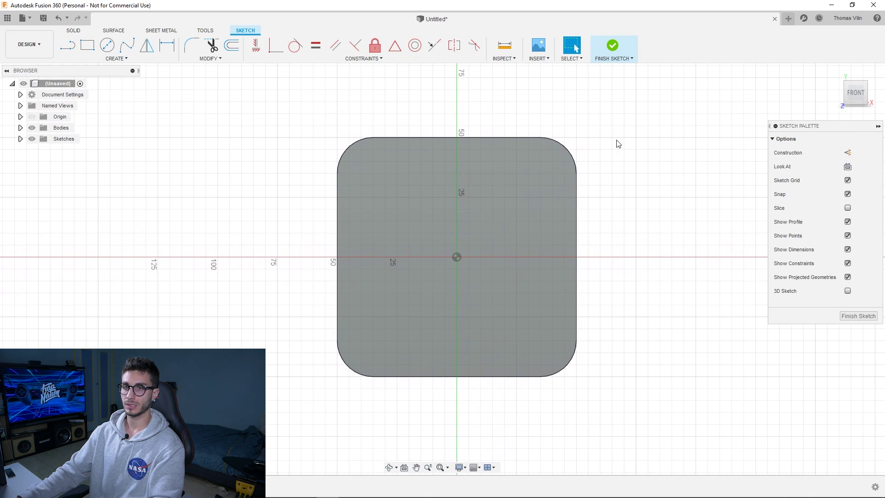
Step: Draw a 70 mm diameter circle centred on the origin and finish the sketch
click(106, 45)
click(457, 258)
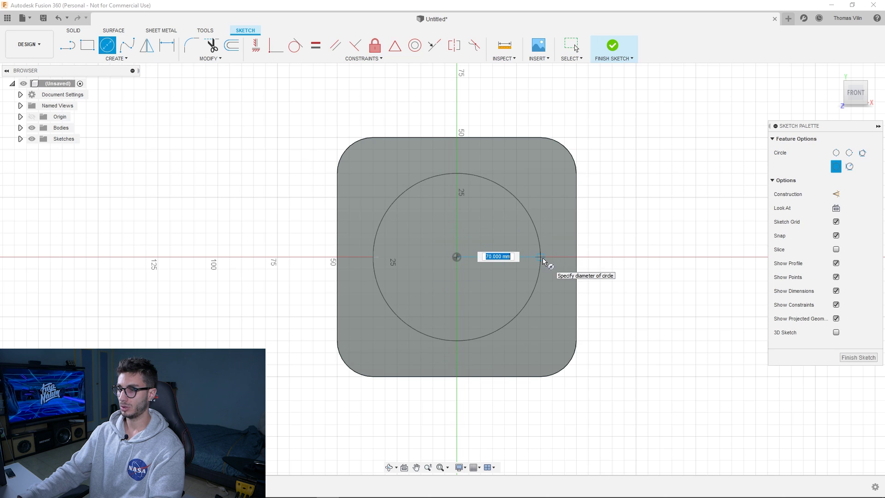
click(543, 261)
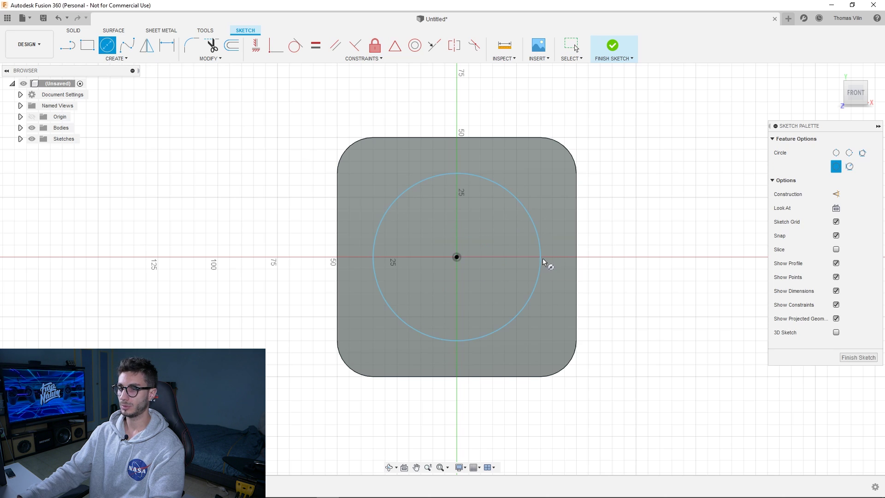
click(853, 359)
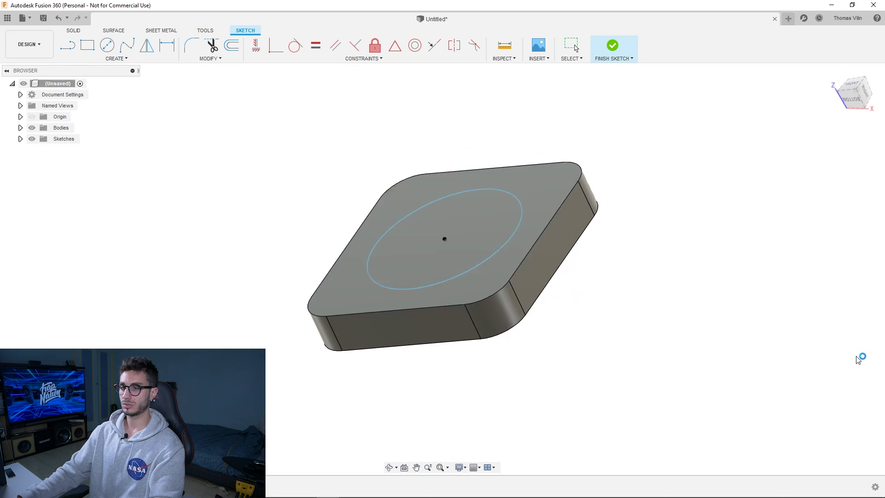
Step: Extrude the circle profile -10 mm as a cut to form a round pocket in the plate
mouse_move(572, 258)
shift+middle_down()
mouse_move(588, 267)
mouse_move(585, 276)
shift+middle_up()
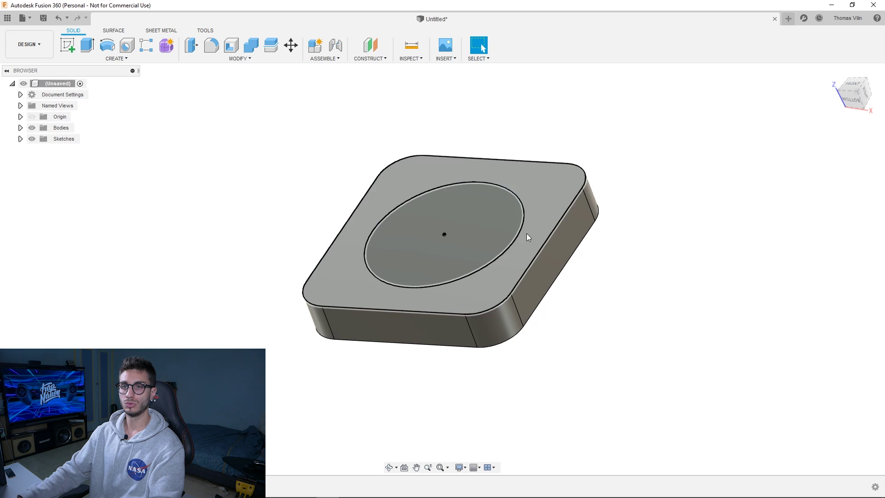
click(88, 46)
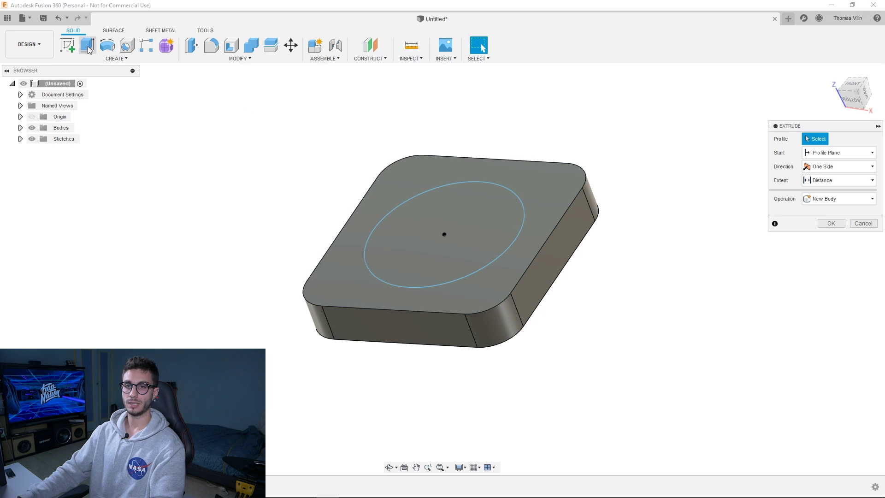
click(468, 204)
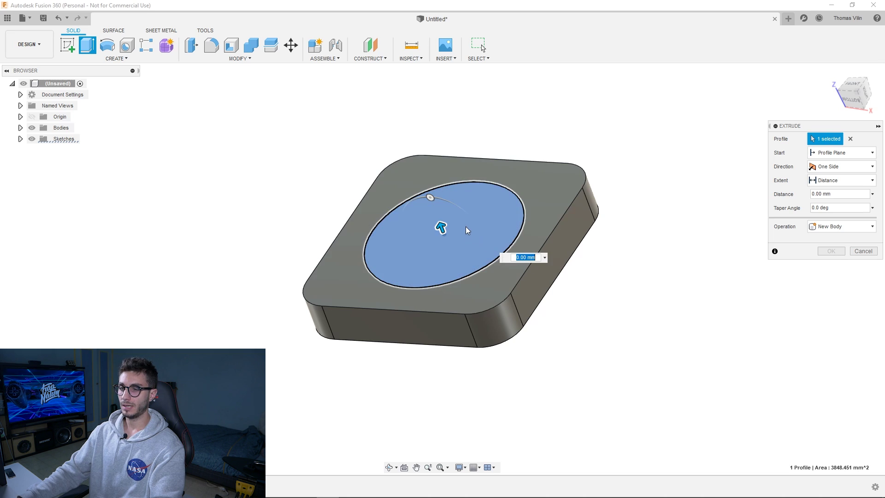
drag(442, 224, 435, 197)
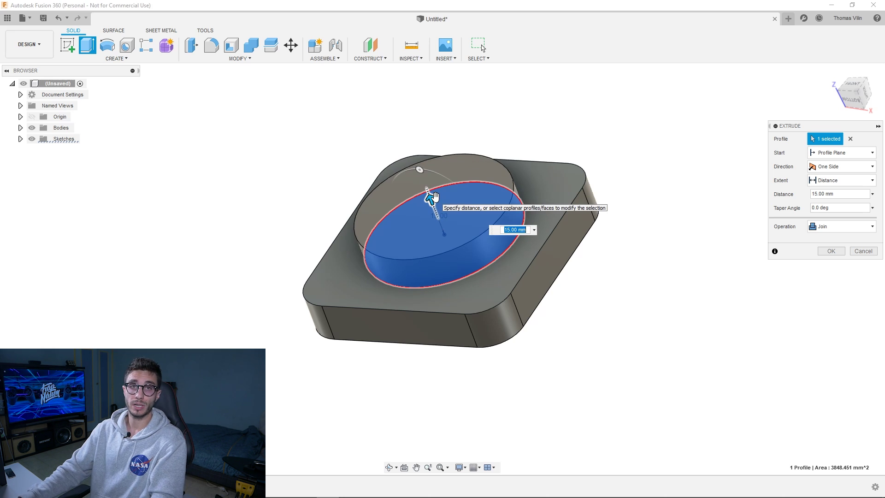
drag(435, 197, 454, 245)
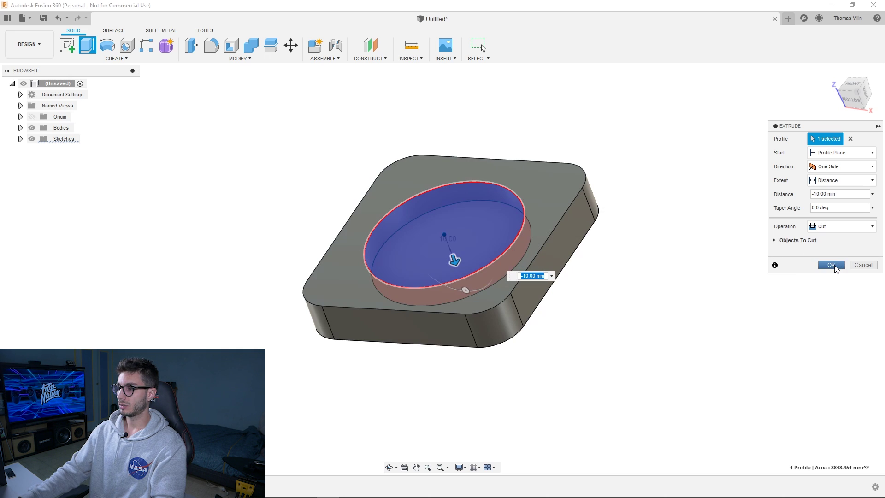
click(831, 265)
shift+middle_drag(486, 192, 511, 186)
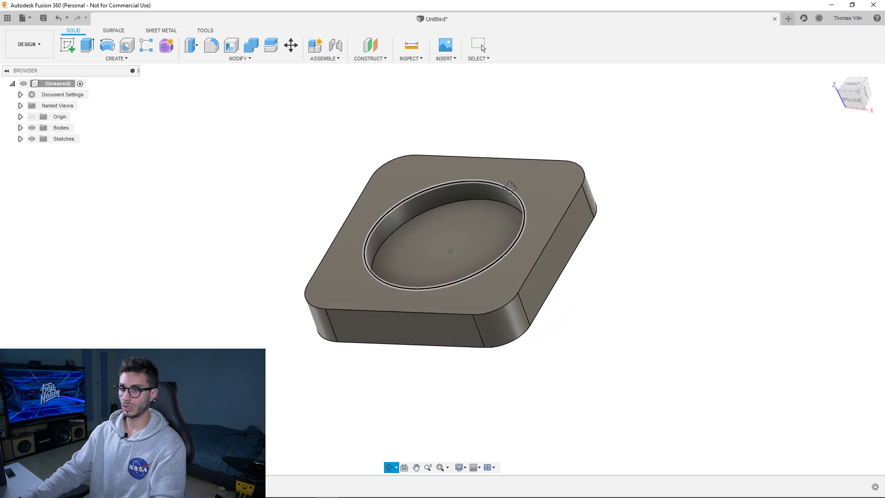
shift+middle_drag(533, 109, 460, 140)
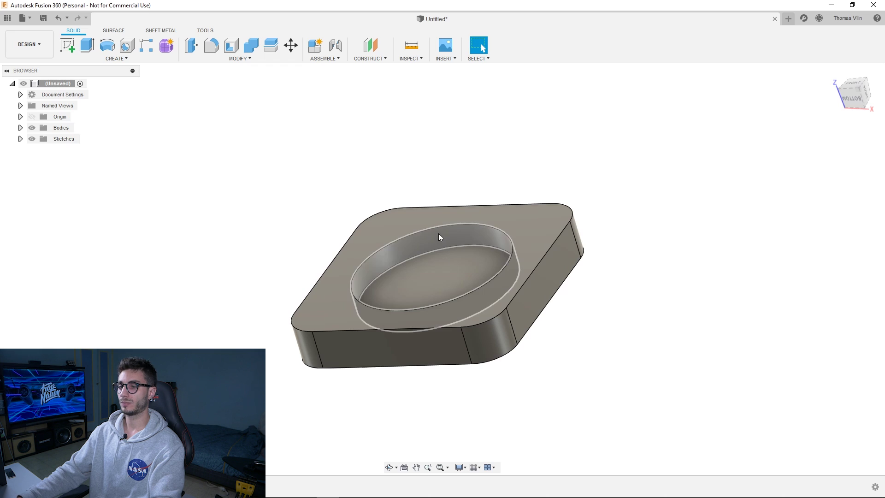
shift+middle_drag(447, 275, 473, 240)
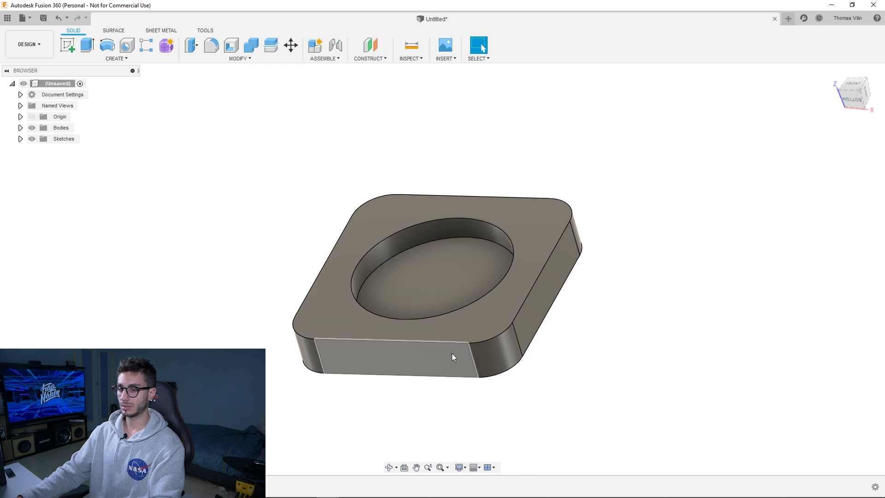
middle_drag(393, 210, 397, 195)
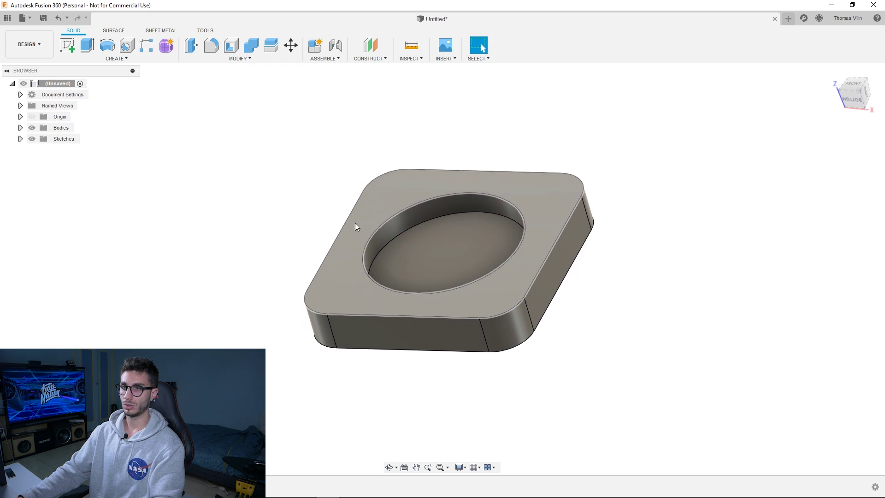
mouse_move(355, 223)
shift+middle_down()
mouse_move(361, 201)
mouse_move(355, 214)
shift+middle_up()
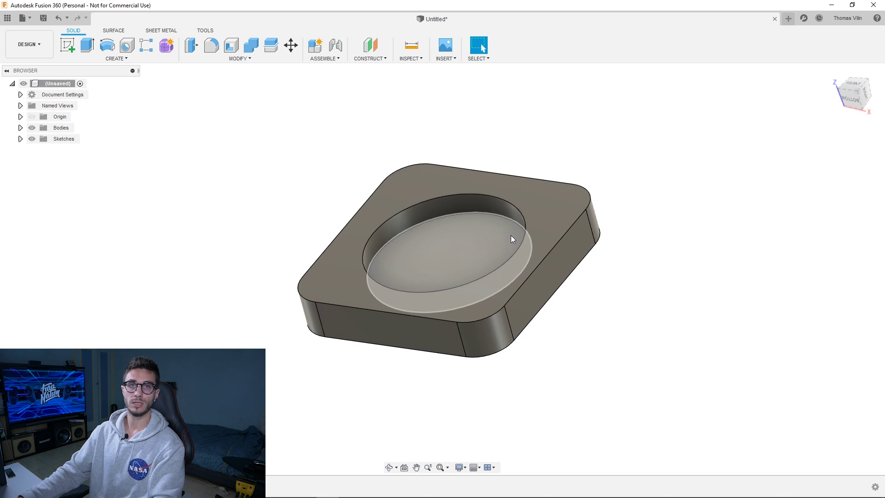
mouse_move(497, 240)
shift+middle_down()
mouse_move(460, 243)
mouse_move(480, 241)
shift+middle_up()
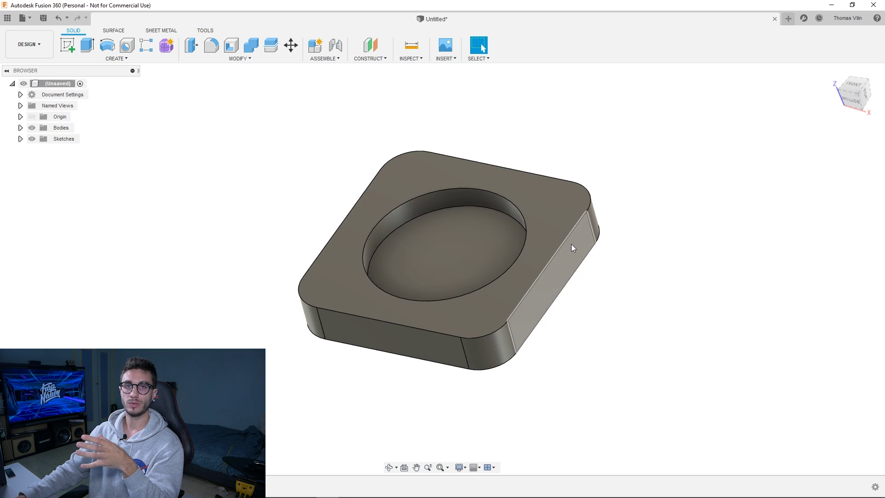
Step: Switch to the Manufacture workspace and create a new milling setup for the plate
click(31, 46)
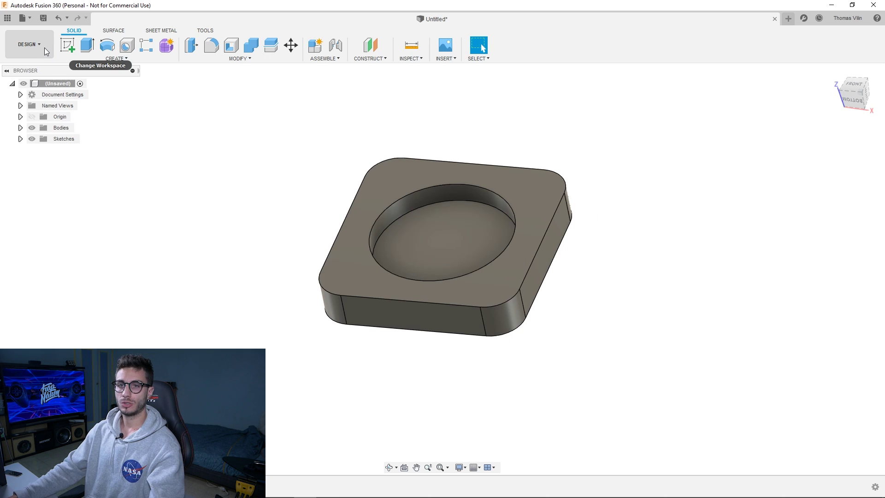
click(45, 48)
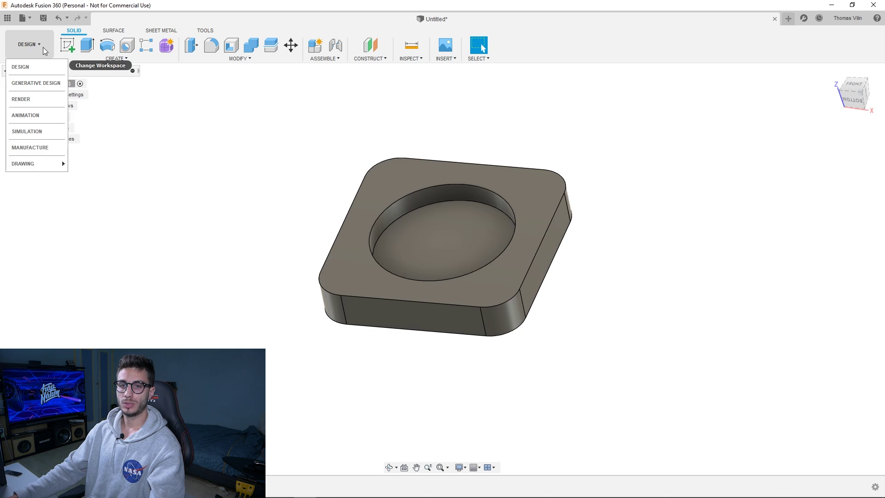
click(48, 147)
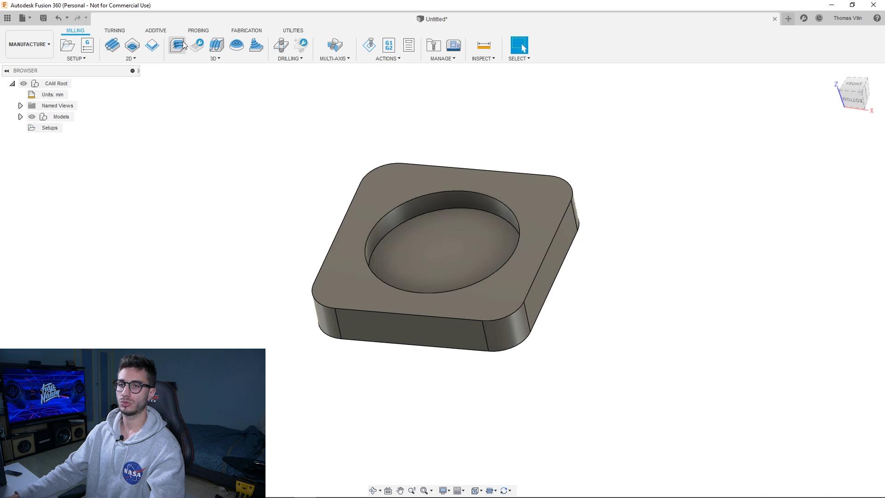
click(131, 58)
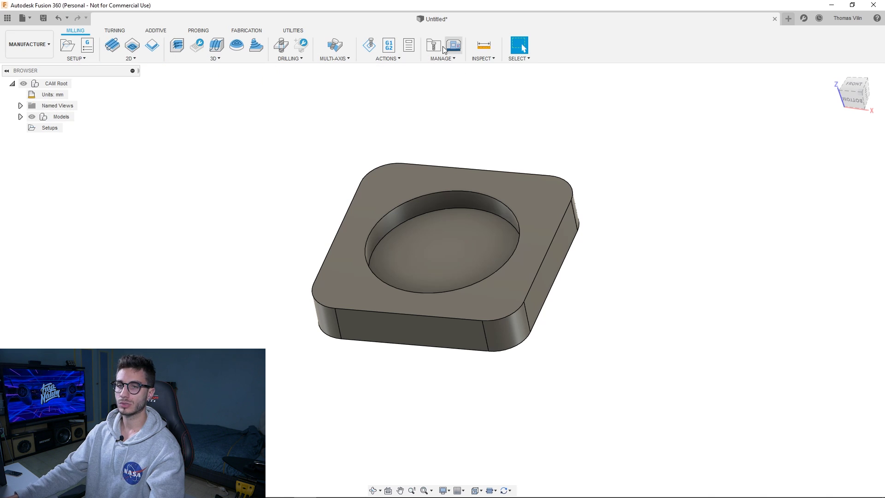
click(67, 47)
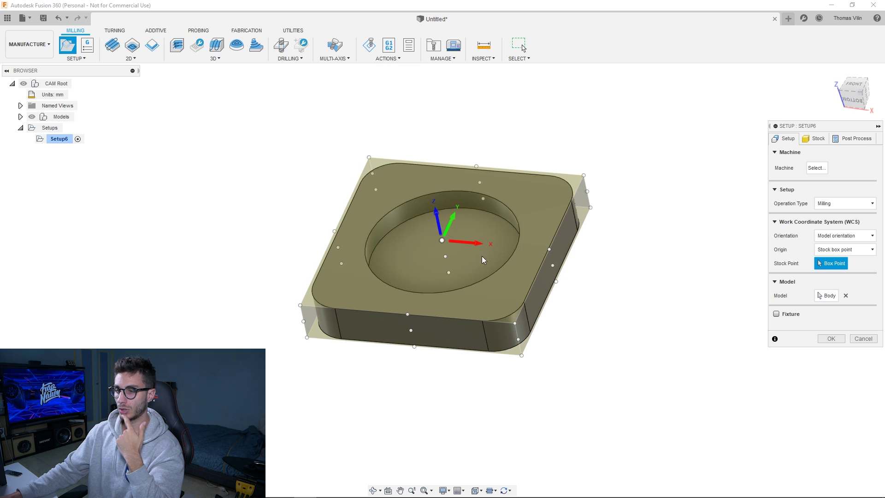
Step: Place the setup's work coordinate origin on the stock box's top corner at the minimum X and Y end
shift+middle_drag(449, 243, 482, 230)
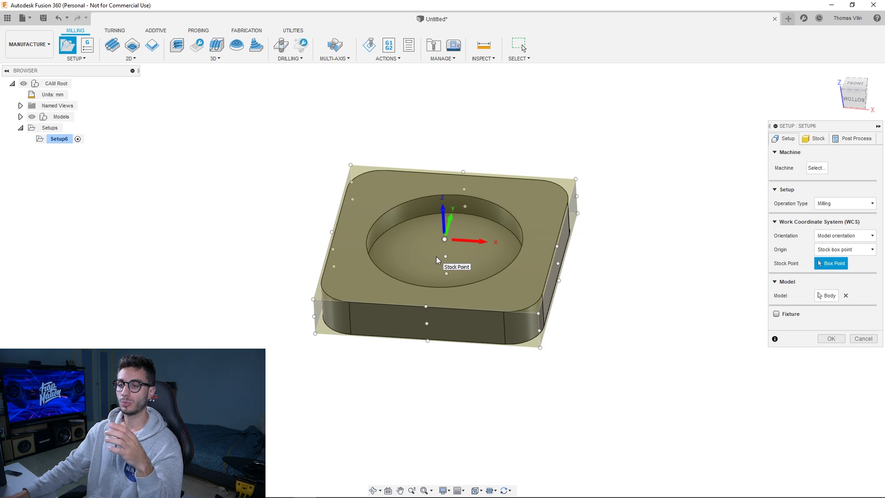
click(314, 299)
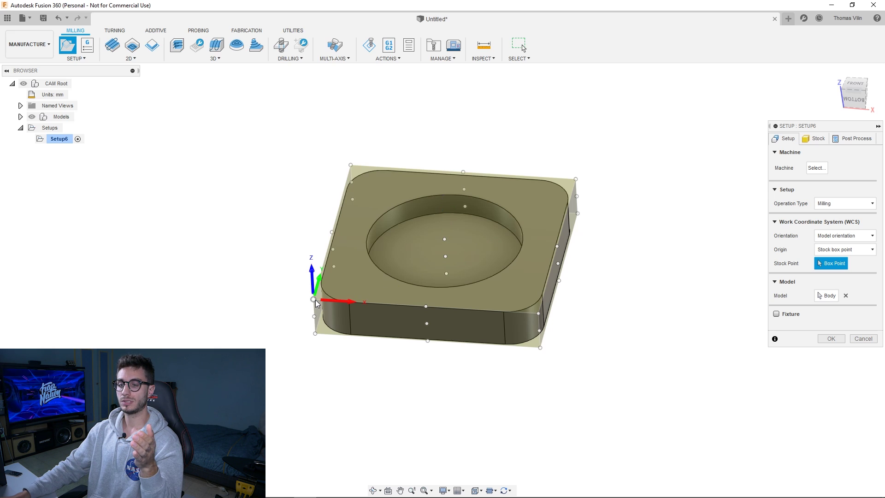
mouse_move(263, 278)
shift+middle_down()
mouse_move(276, 280)
mouse_move(272, 288)
shift+middle_up()
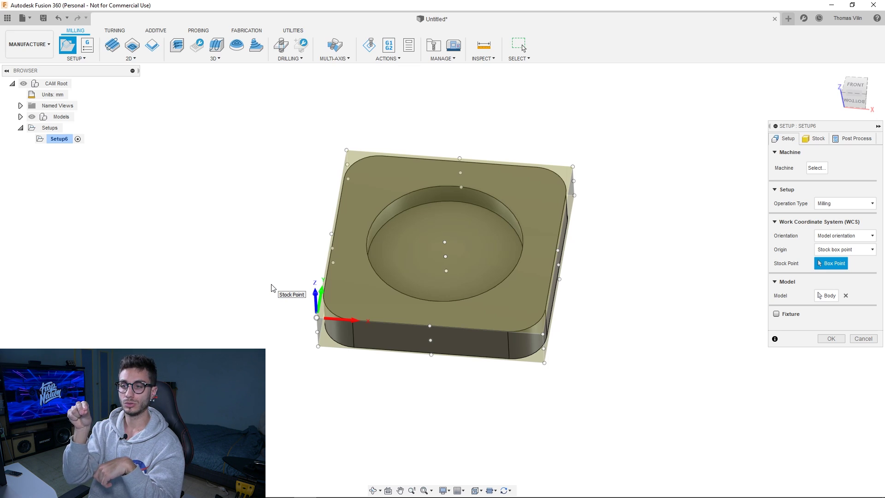
click(445, 242)
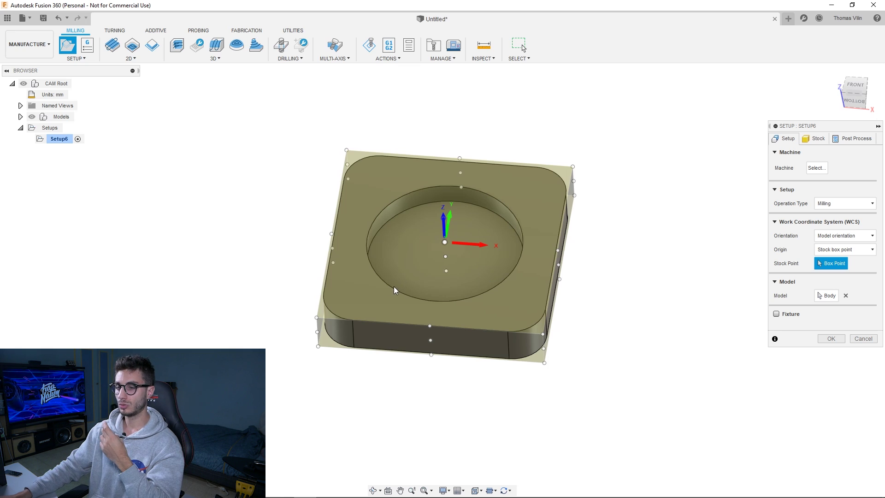
click(318, 317)
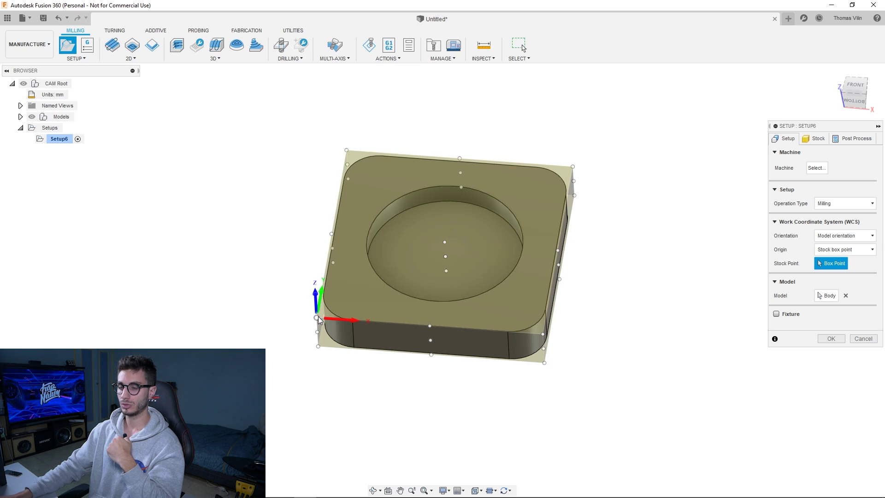
shift+middle_drag(455, 316, 480, 323)
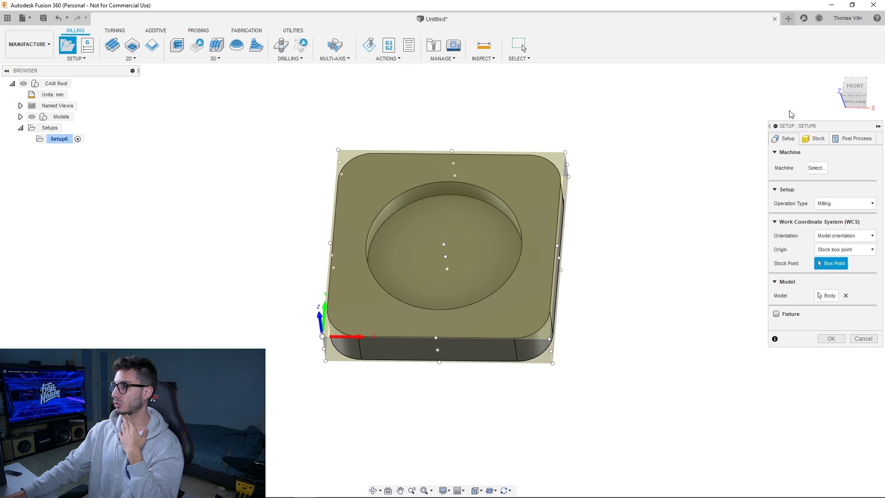
Step: Set the stock side offset and stock top offset to 0 mm and confirm the milling setup
click(812, 139)
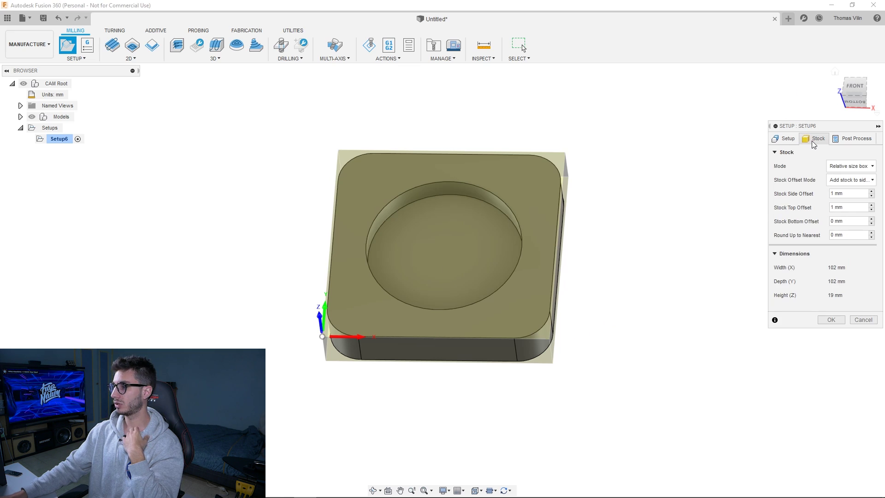
shift+middle_drag(638, 226, 643, 192)
click(833, 194)
drag(834, 195, 827, 195)
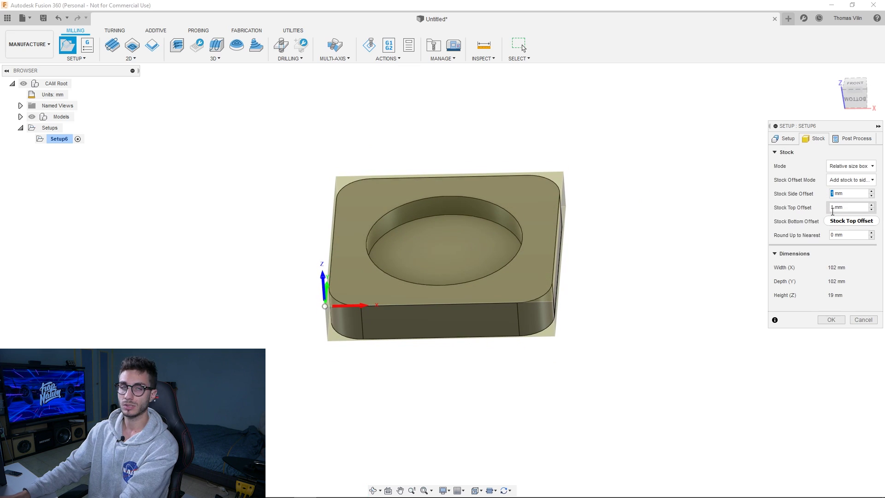
text(0)
drag(833, 208, 824, 212)
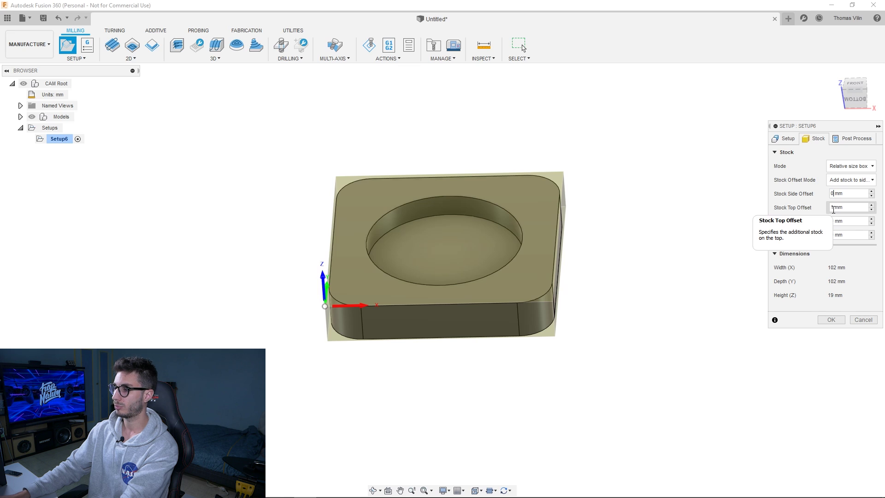
text(0)
click(785, 139)
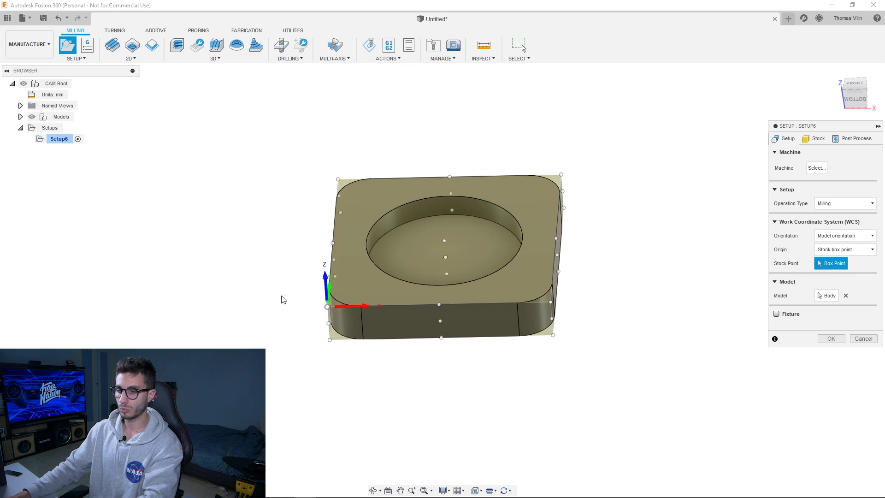
shift+middle_drag(487, 241, 508, 275)
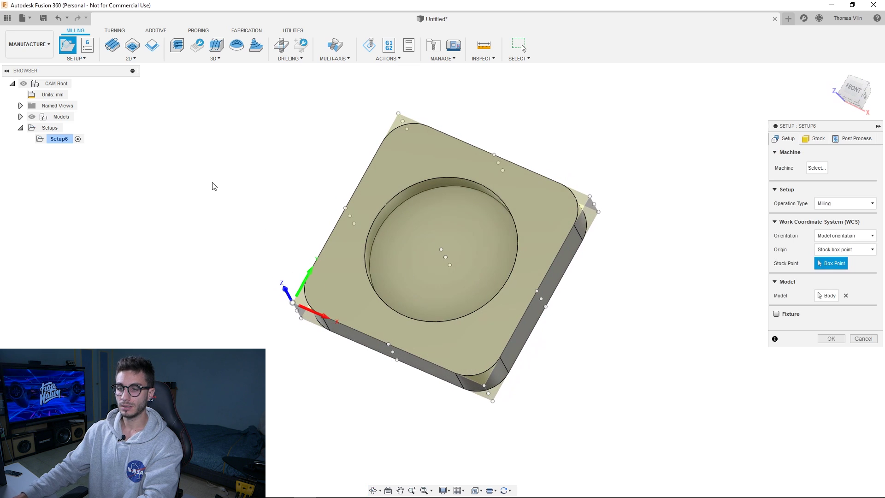
shift+middle_drag(226, 200, 291, 189)
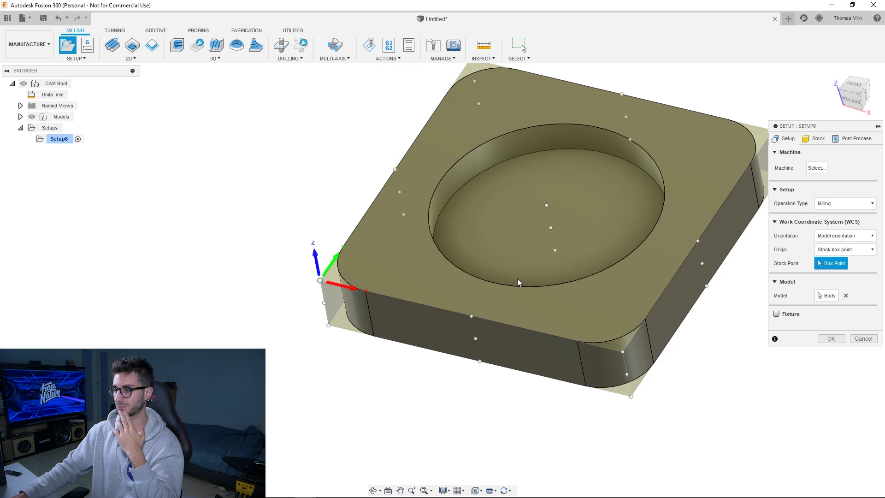
click(831, 338)
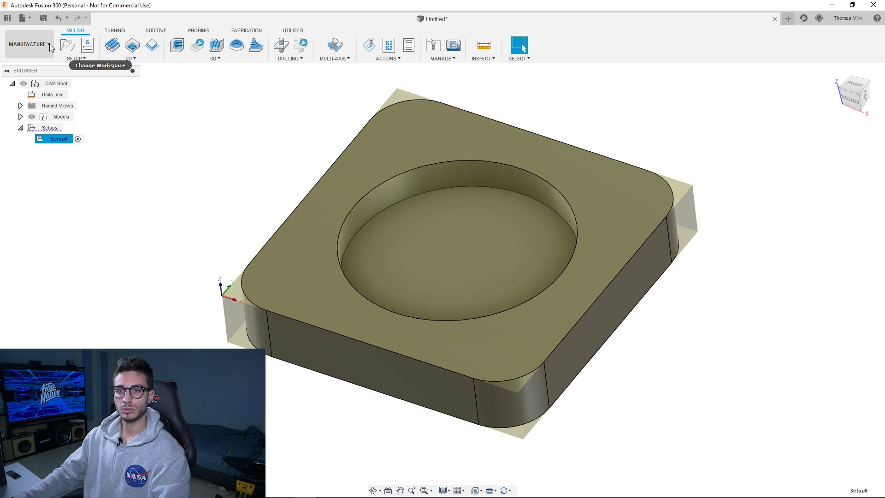
Step: Open the tool library and browse the document, local and sample libraries, including the Inch - Brass tools
click(436, 48)
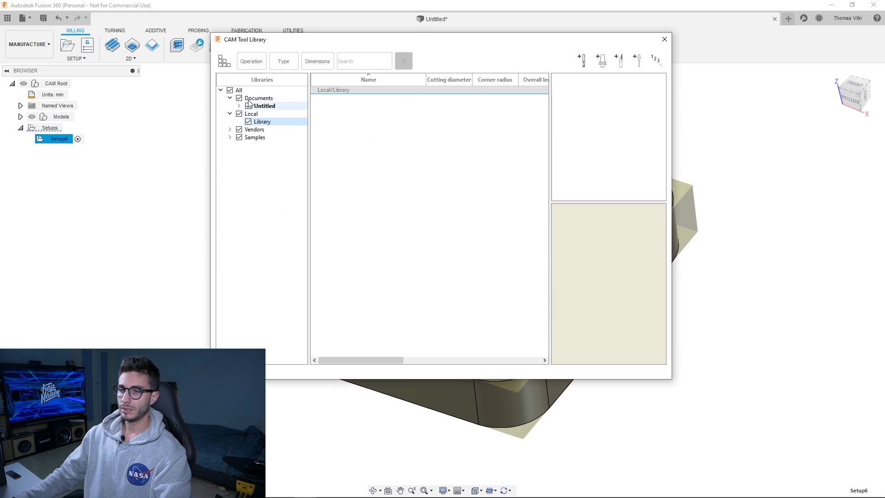
click(261, 105)
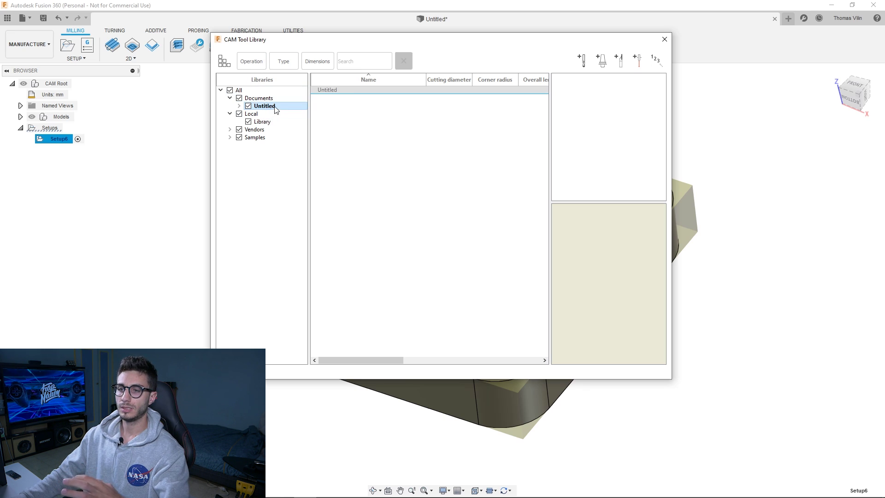
click(267, 122)
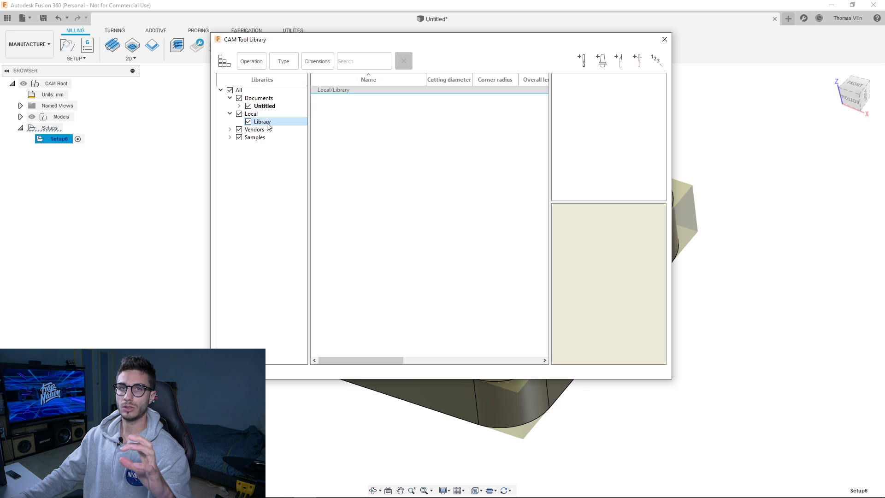
click(230, 137)
click(275, 161)
click(461, 147)
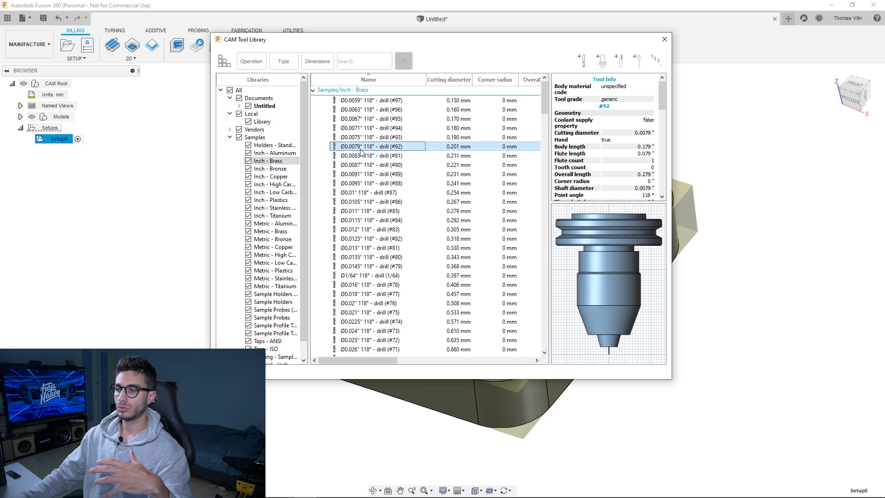
click(263, 122)
Step: Create a new milling tool in the Untitled document library with the description "Fraise Bois 6mm"
click(279, 108)
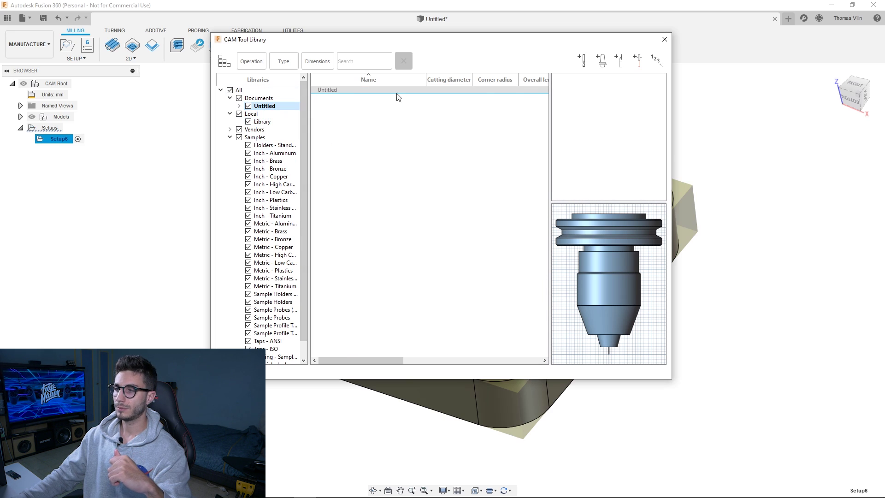
click(582, 61)
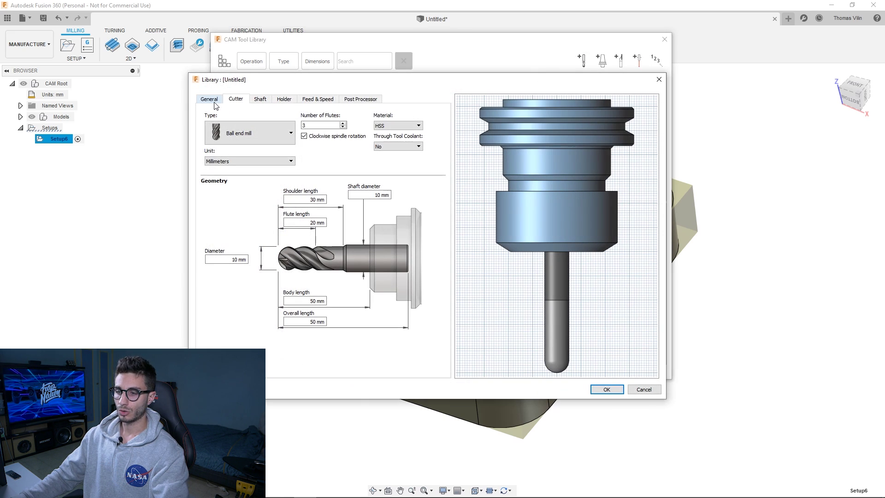
click(213, 102)
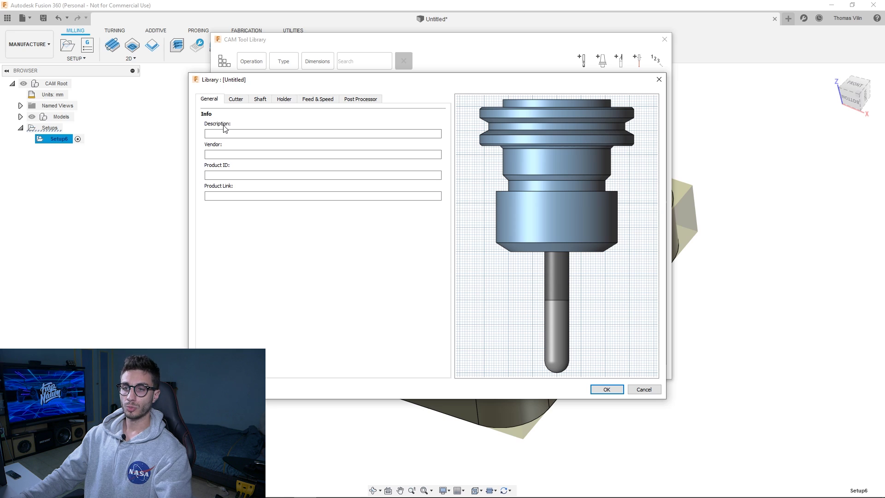
click(224, 133)
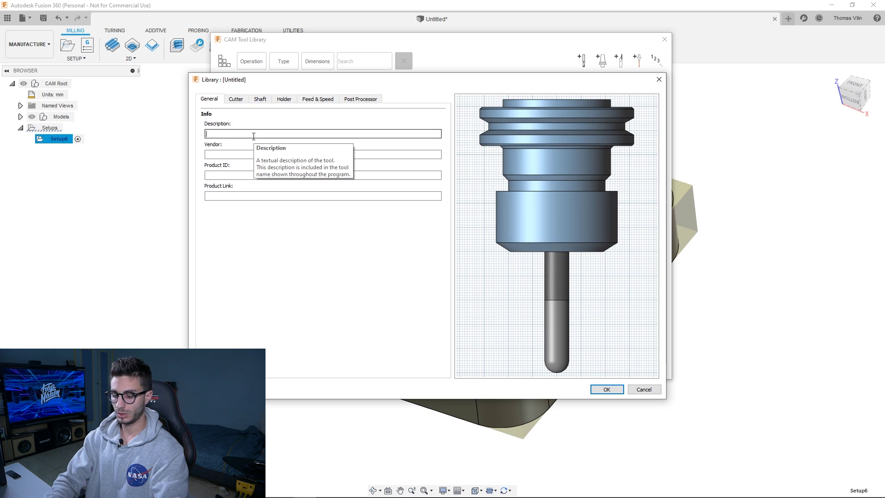
text(Fraise )
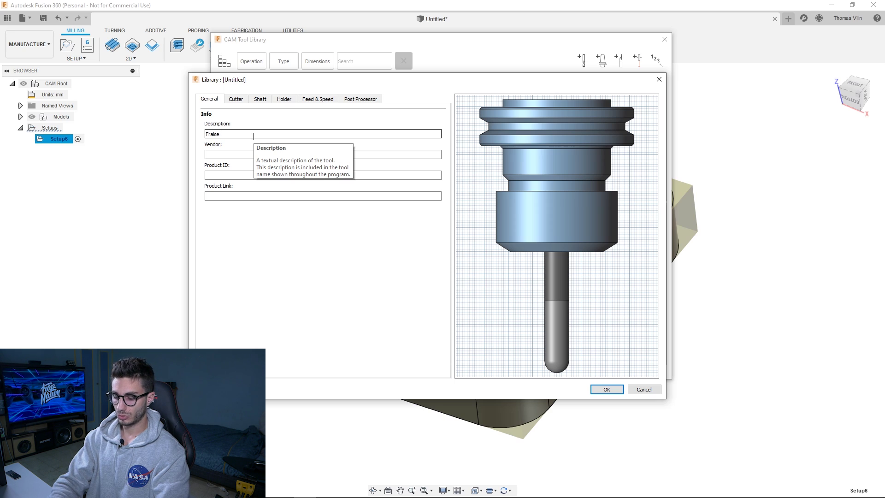
text(Bois)
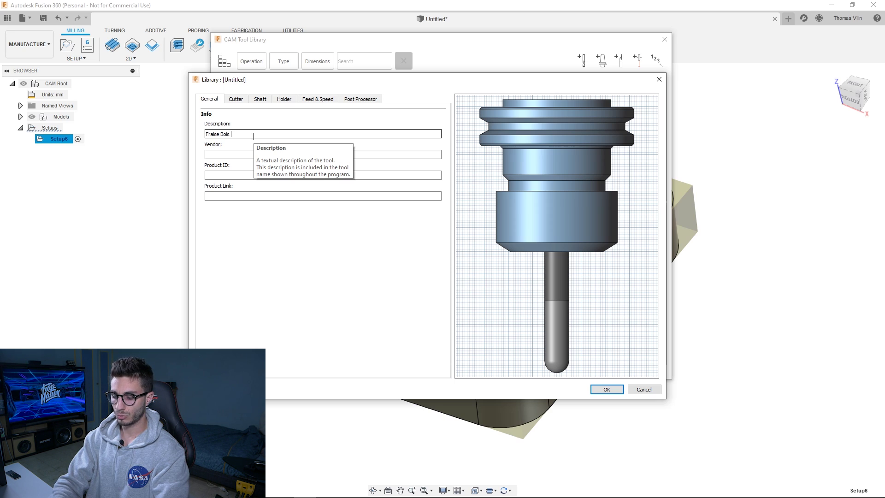
text( 6mm)
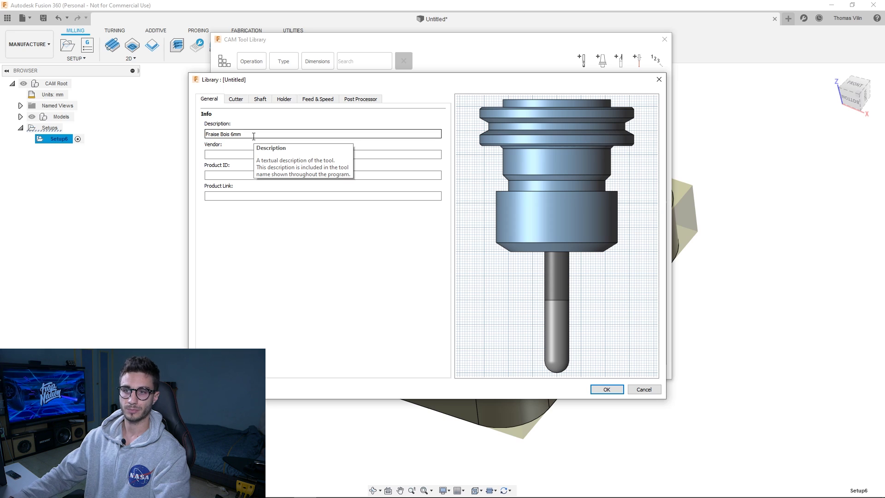
Step: Set the new tool's cutter type to Flat end mill with 2 flutes
click(234, 100)
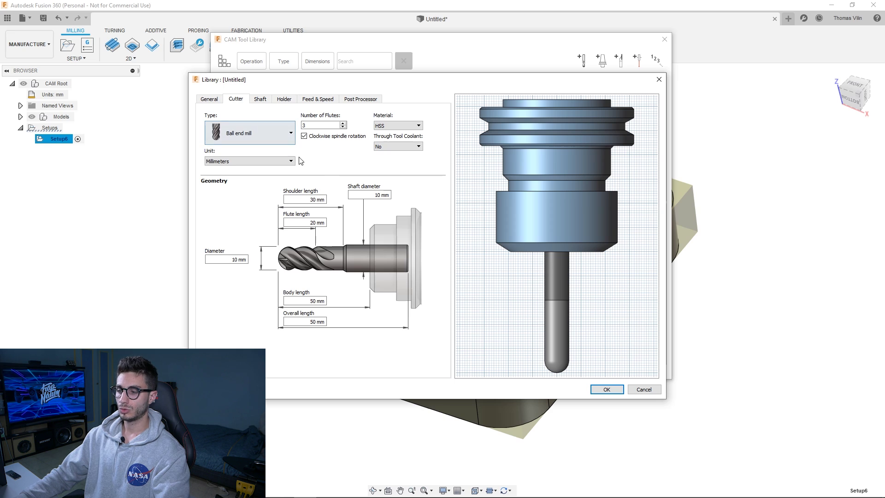
click(284, 137)
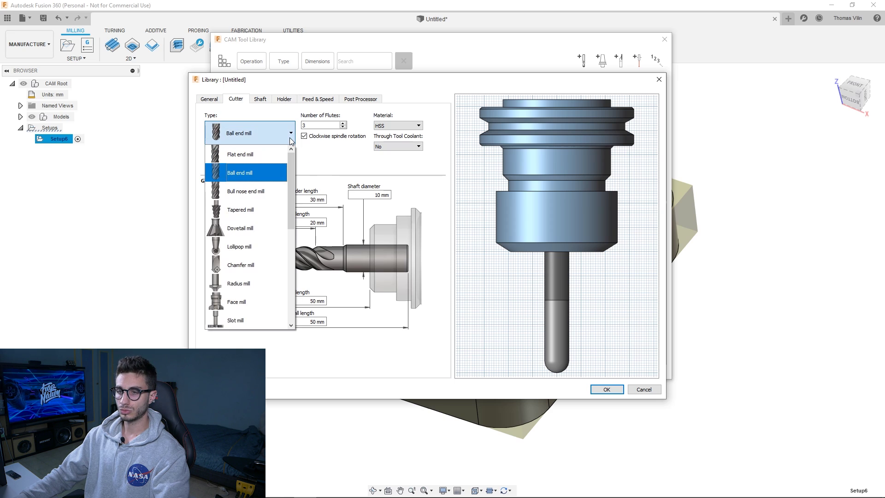
click(276, 156)
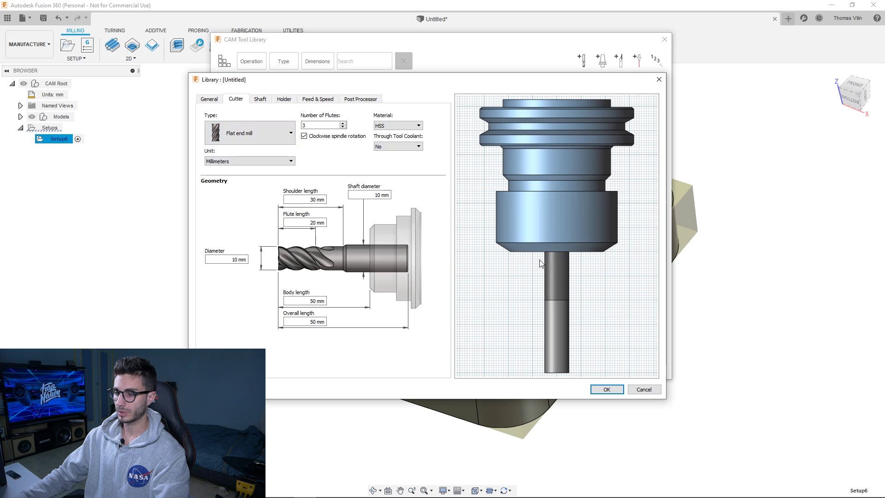
click(304, 127)
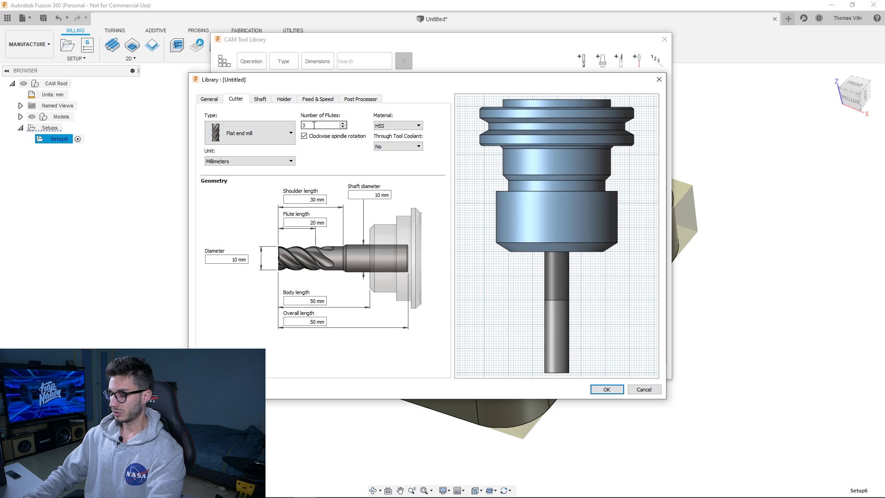
key(BackSpace)
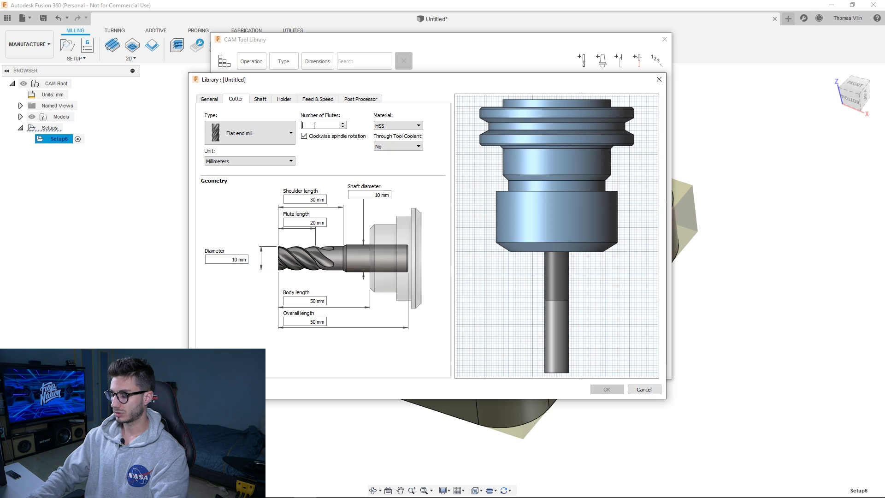
text(2)
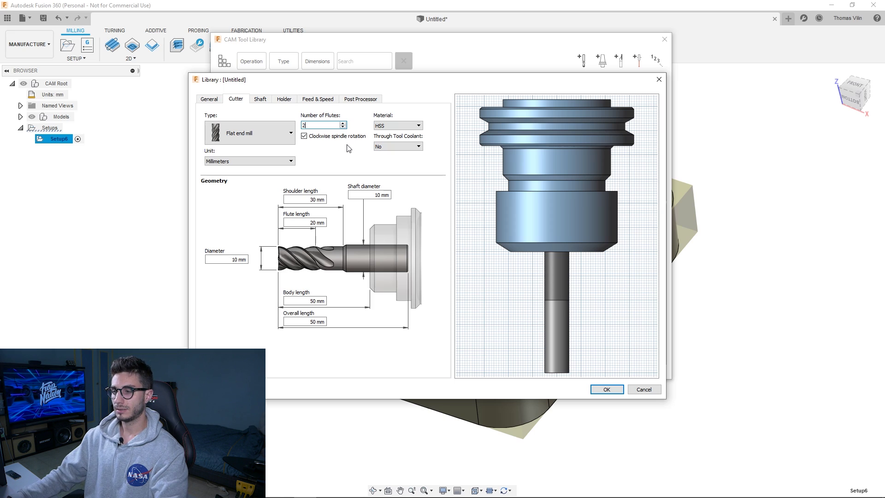
Step: Set the end mill's diameter to 6 mm and its flute length to 22 mm
double_click(235, 259)
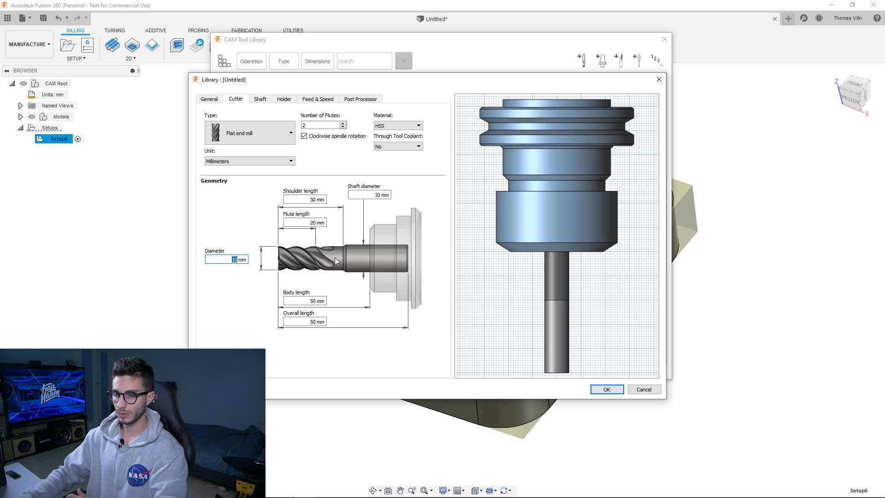
text(6)
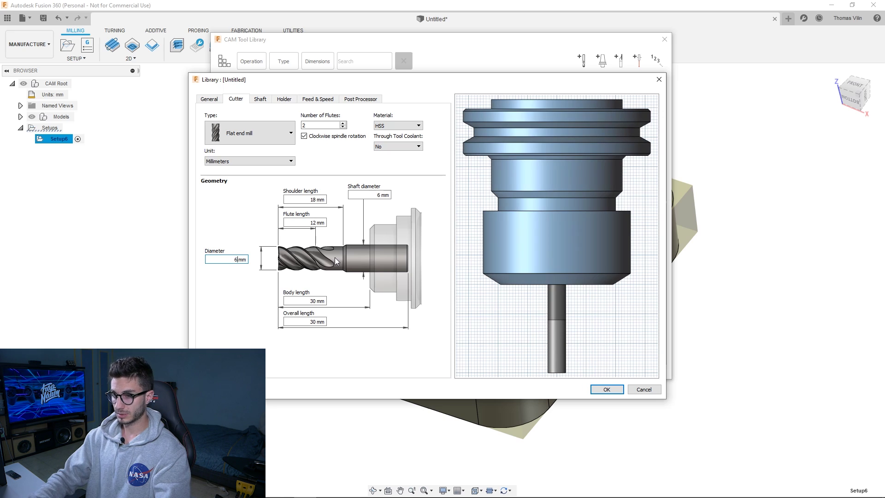
double_click(307, 199)
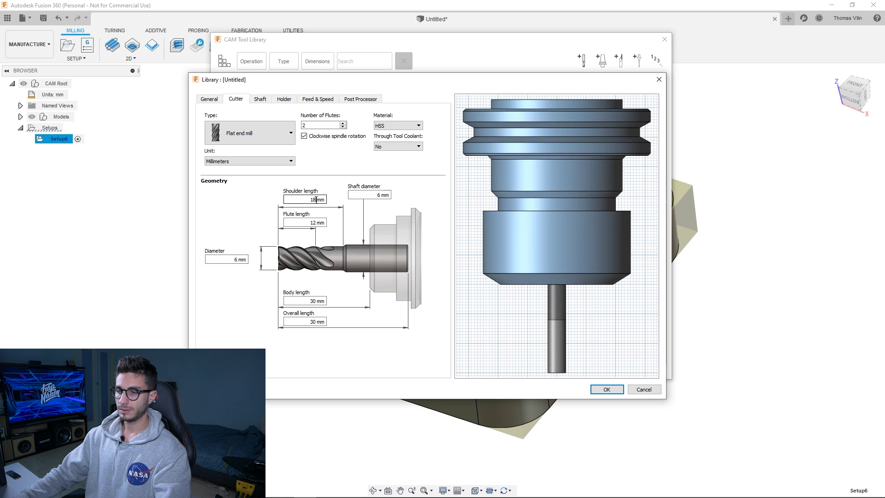
click(316, 222)
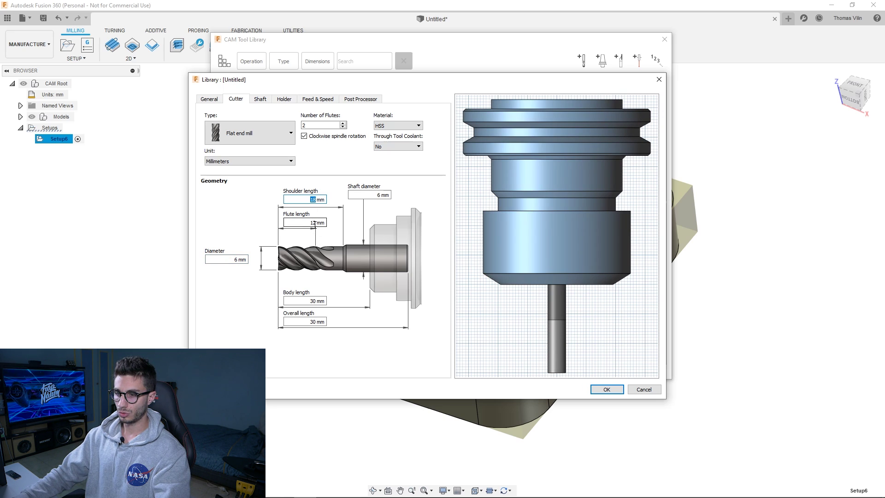
double_click(316, 222)
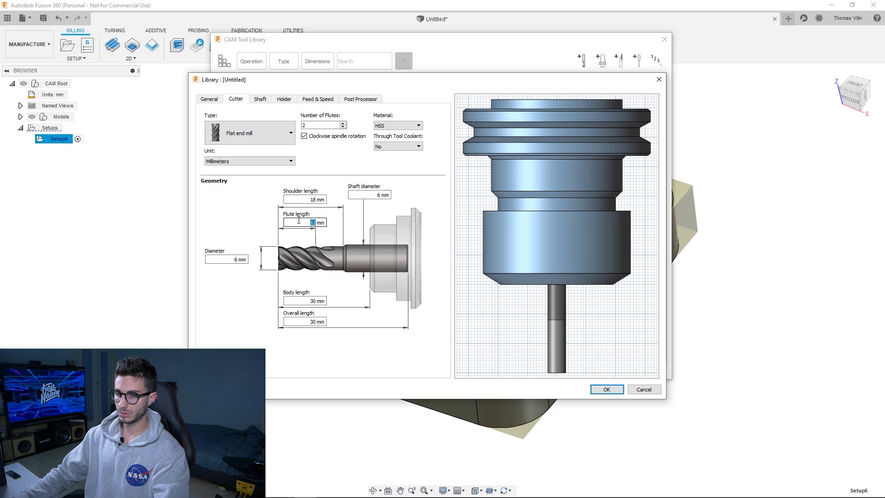
text(22)
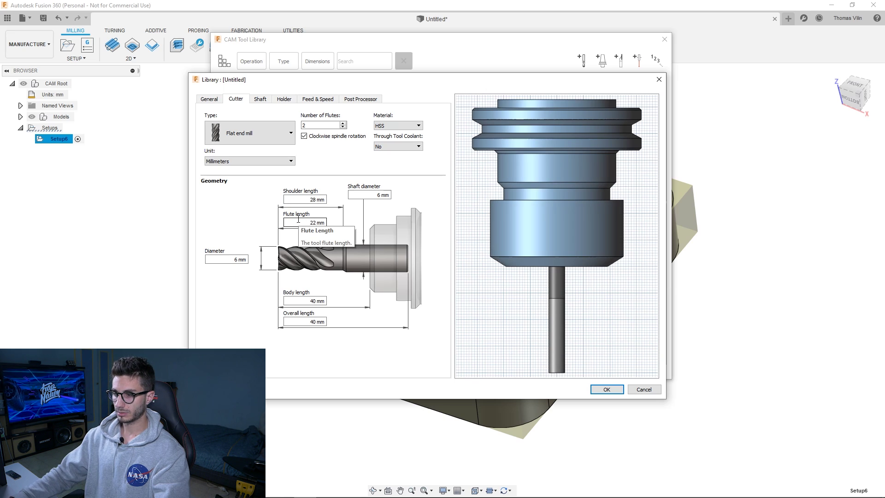
Step: Set the end mill's shaft diameter to 8 mm
click(366, 195)
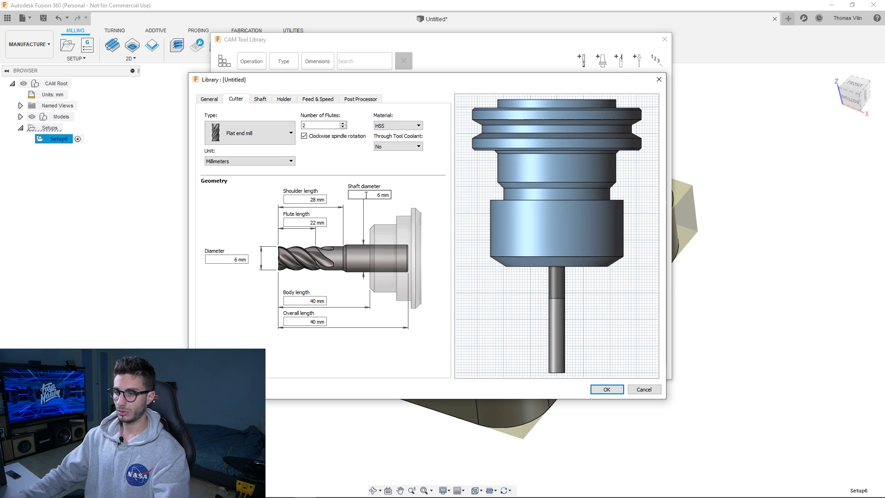
double_click(378, 195)
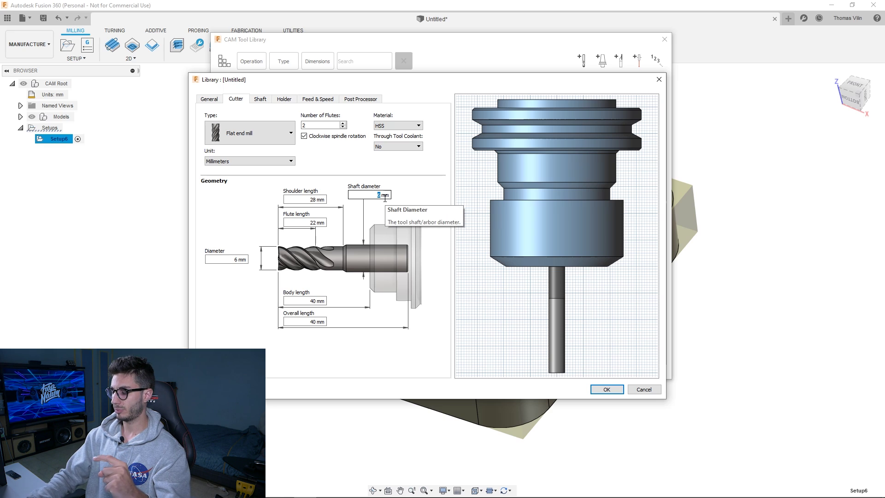
text(8)
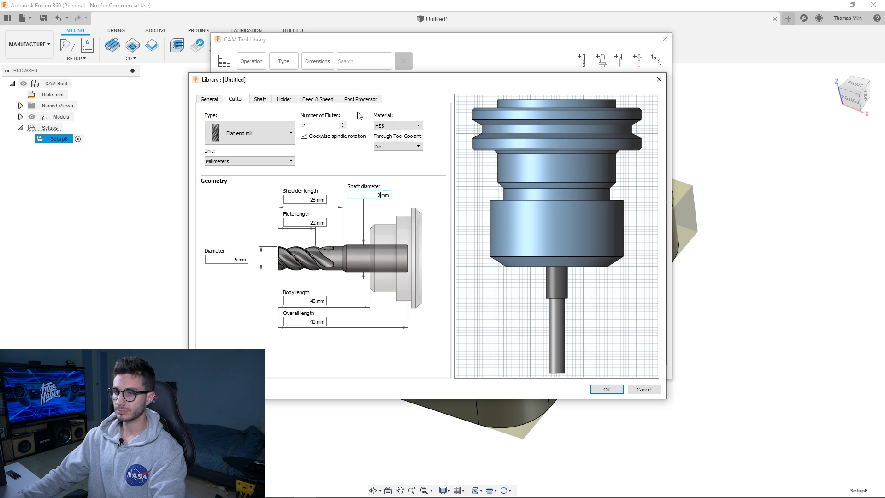
Step: Search the holder library for ER11 and assign the Maritool BT30-ER11-50 holder to the end mill
click(261, 103)
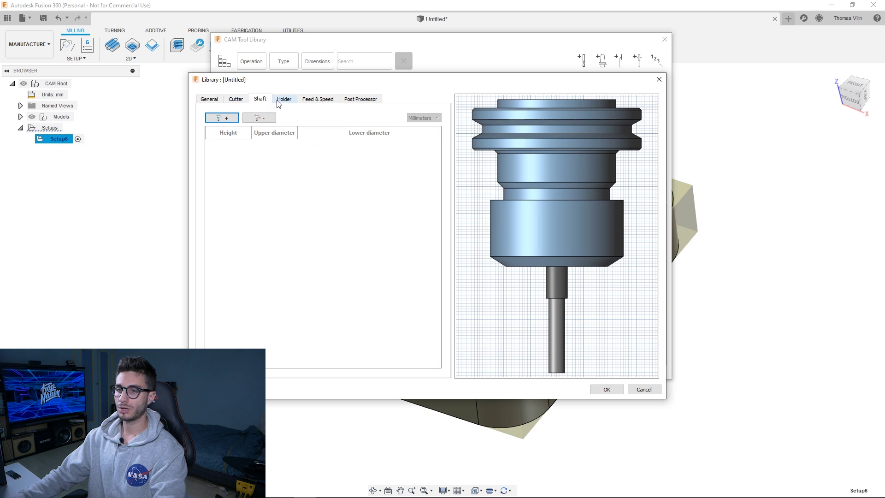
click(283, 101)
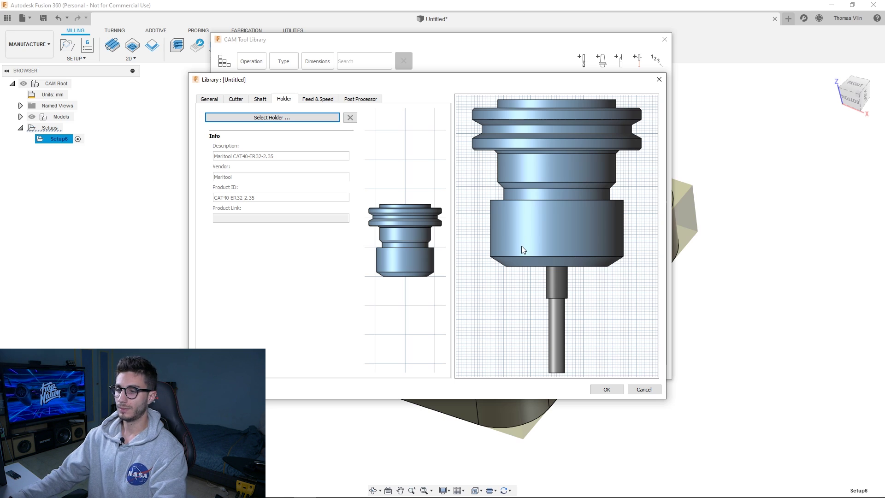
click(291, 119)
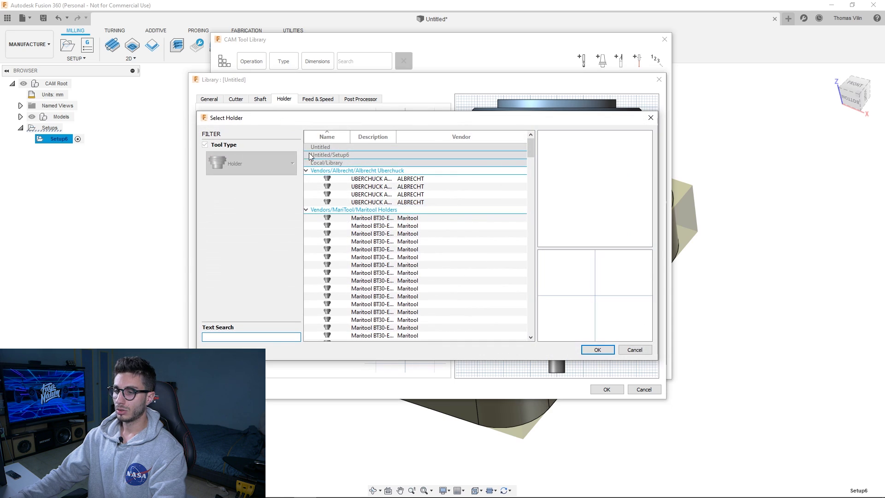
click(257, 336)
text(ER11)
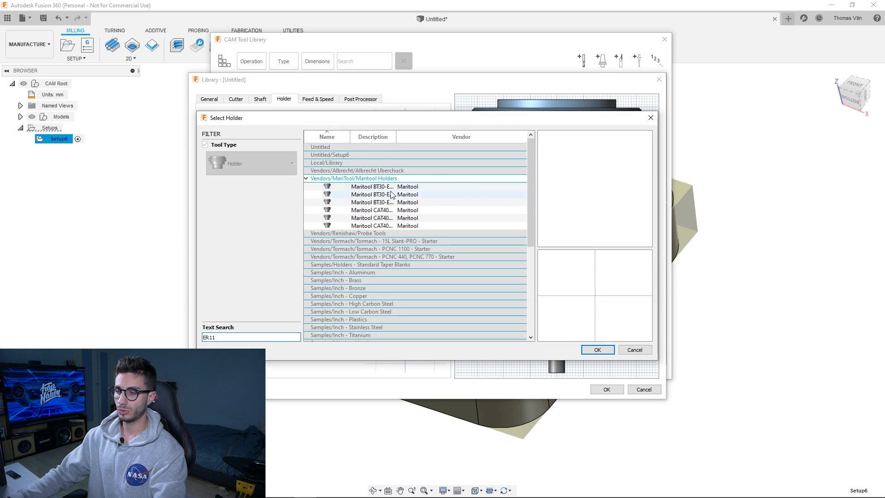
click(392, 187)
click(595, 349)
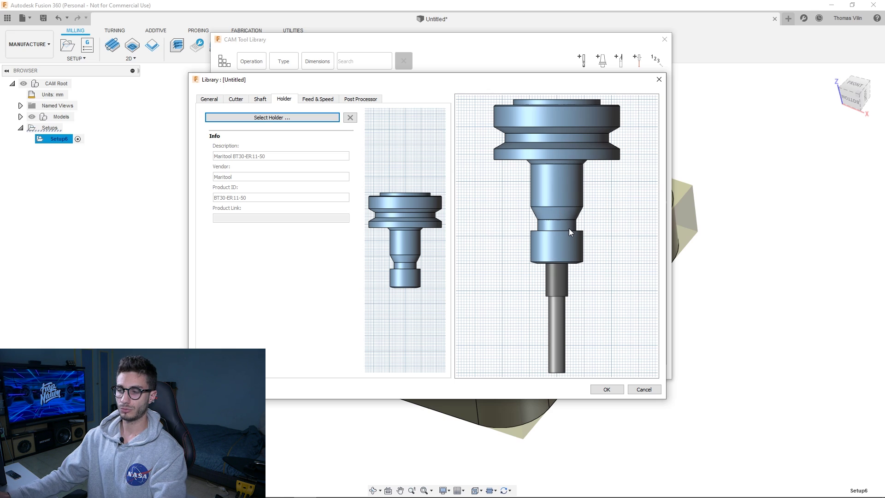
Step: Set the end mill's spindle speed to 30000 rpm
click(319, 101)
click(300, 137)
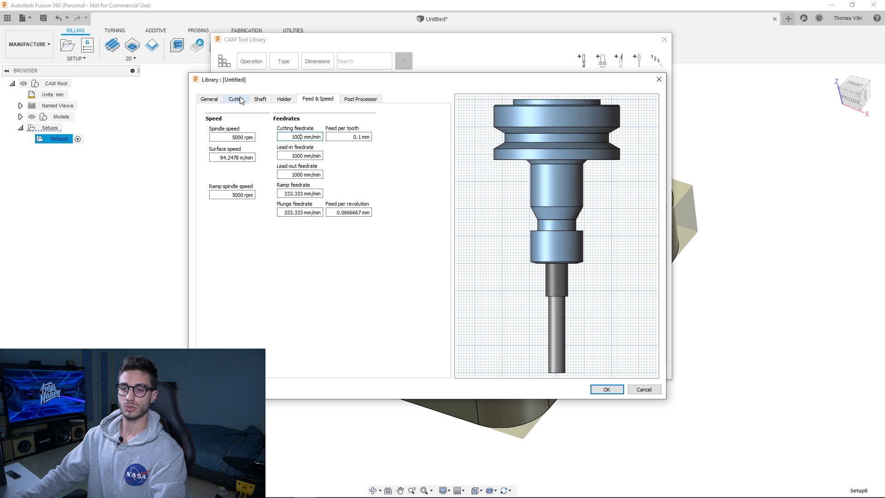
click(236, 137)
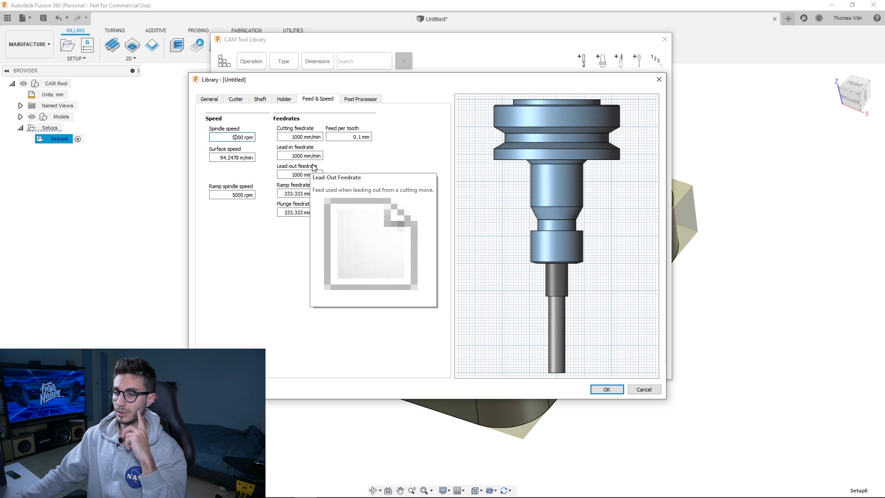
drag(235, 137, 232, 137)
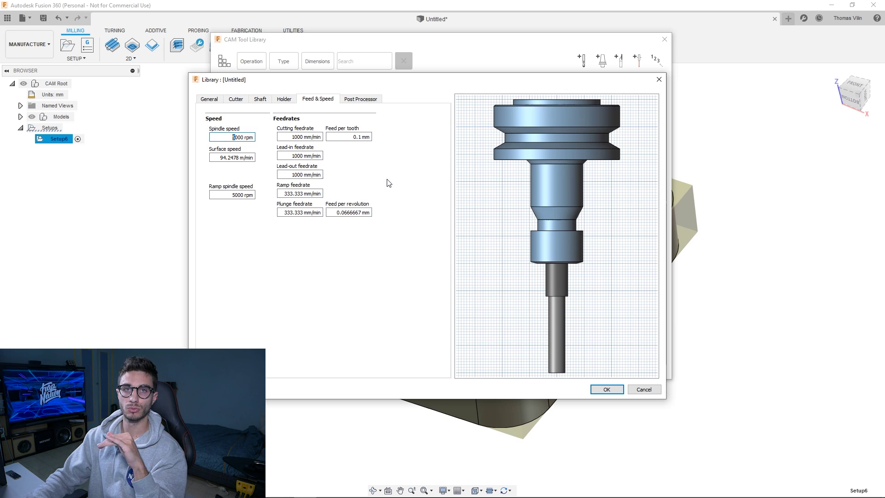
text(30)
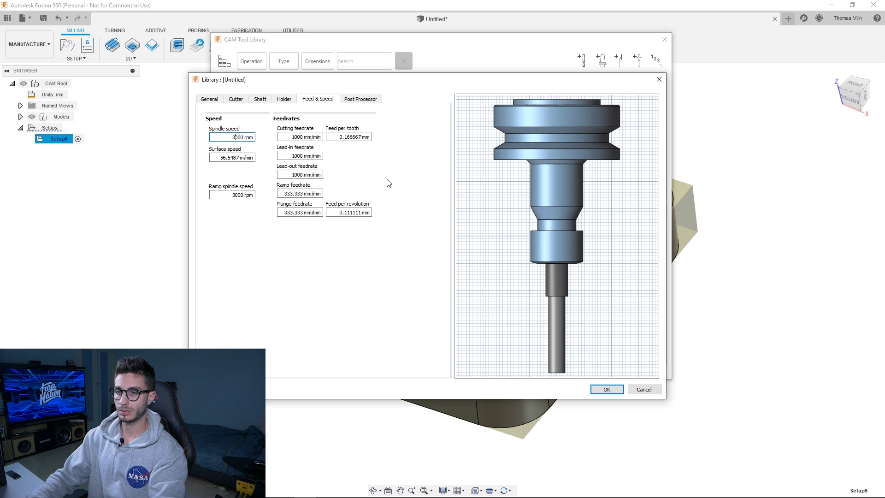
Step: Set the end mill's cutting feedrate to 1500 mm/min
click(293, 136)
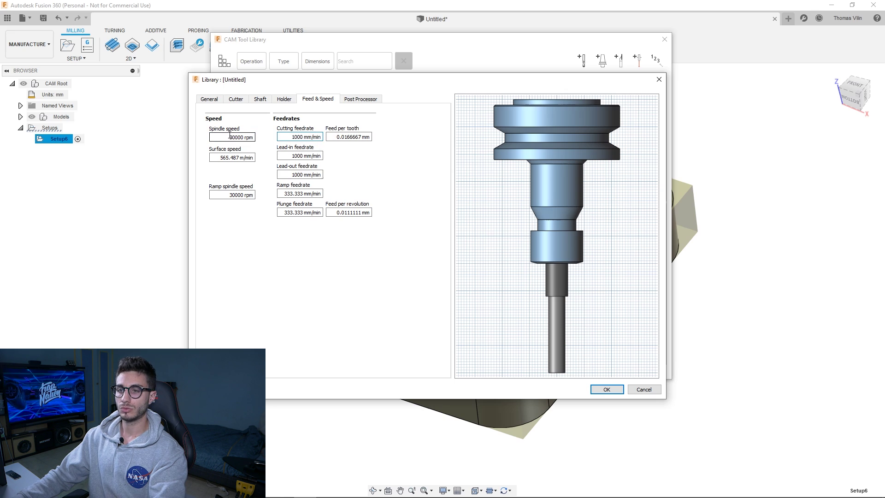
drag(336, 137, 371, 139)
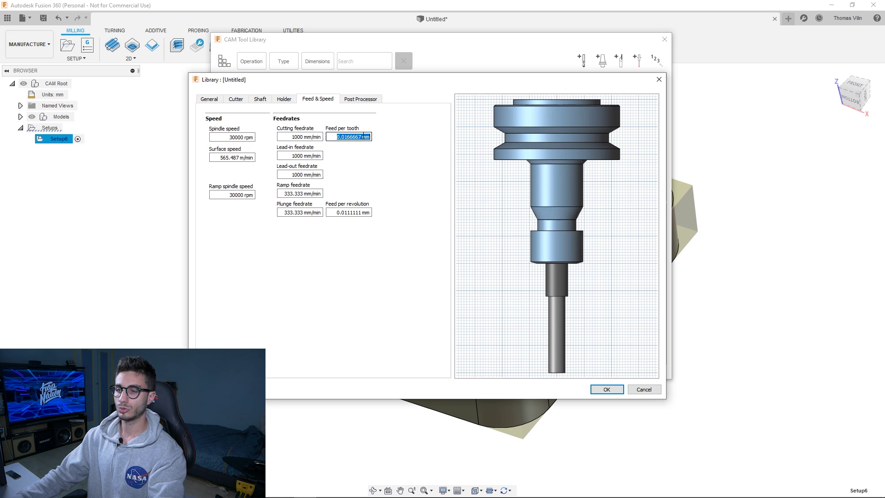
click(304, 138)
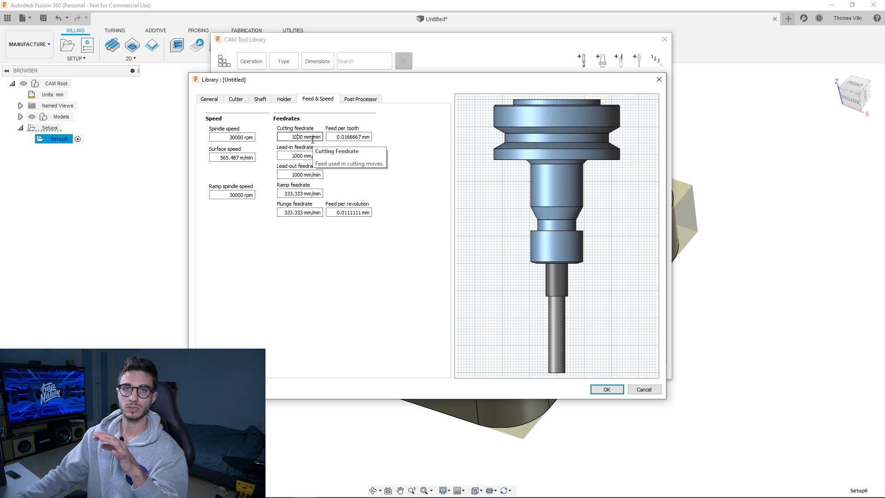
drag(229, 137, 240, 137)
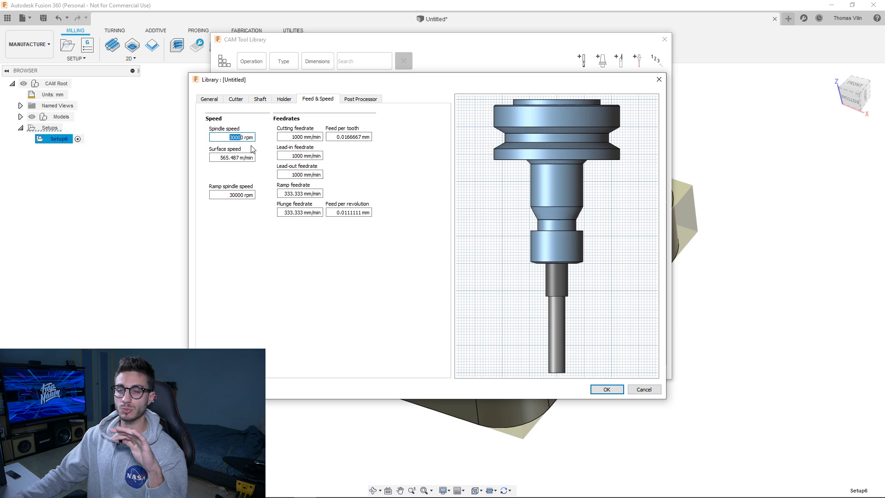
click(296, 137)
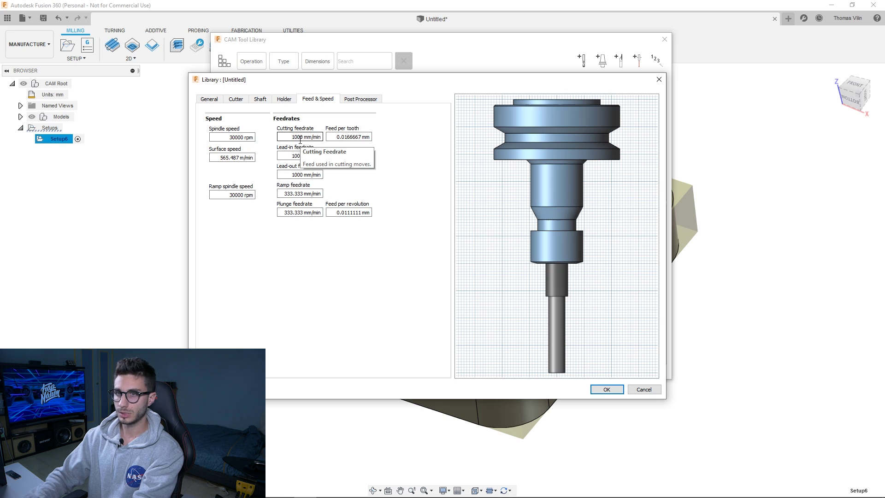
text(500)
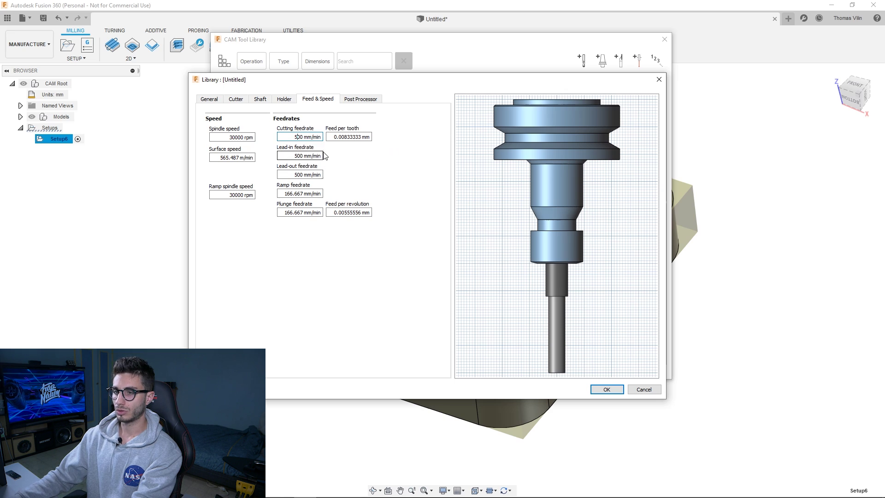
key(BackSpace)
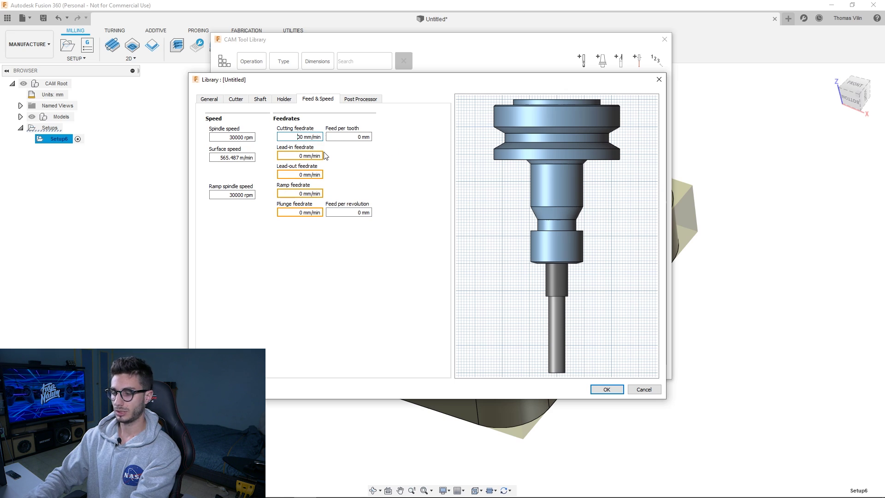
text(150)
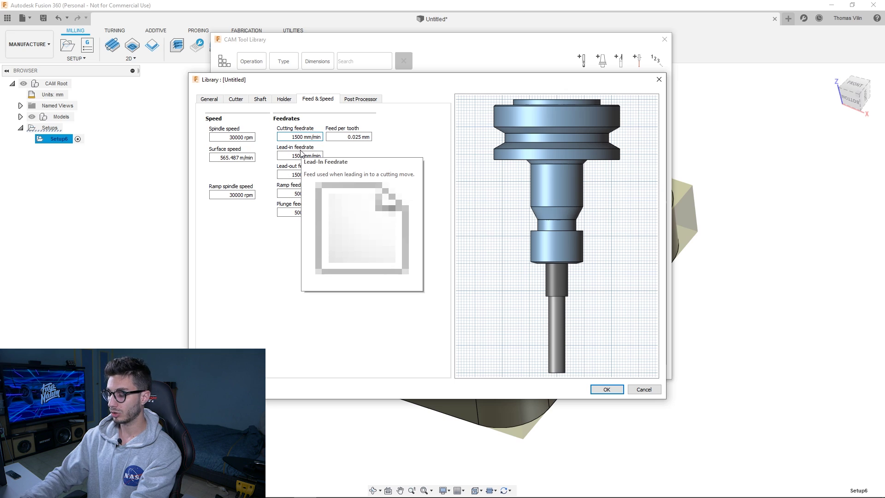
Step: Review the end mill's ramp, plunge and cutting feedrates, its holder and its cutter geometry
click(290, 194)
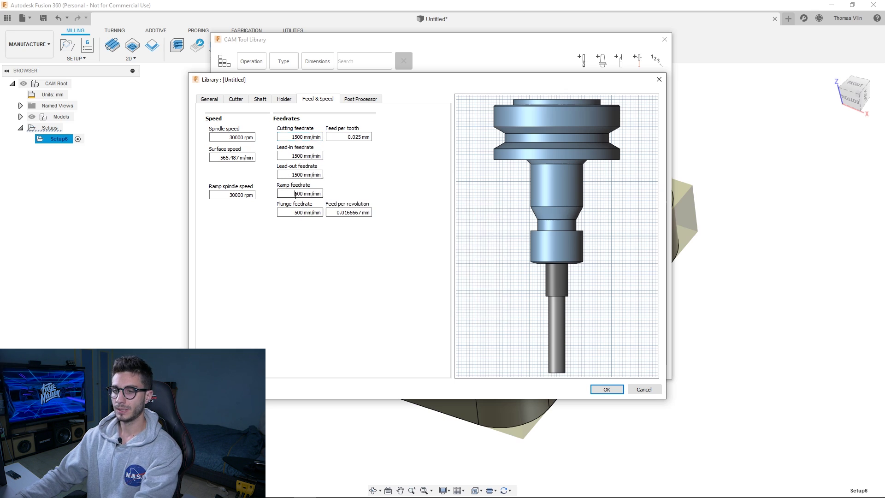
drag(292, 195, 323, 194)
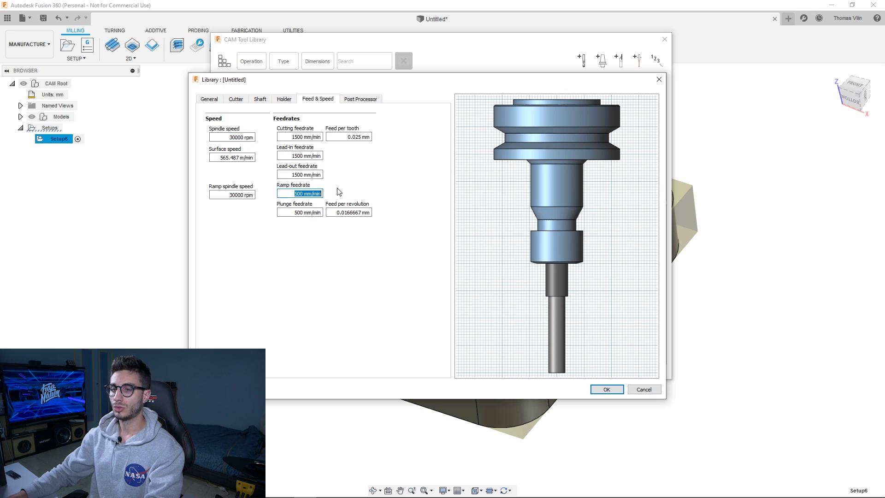
click(297, 213)
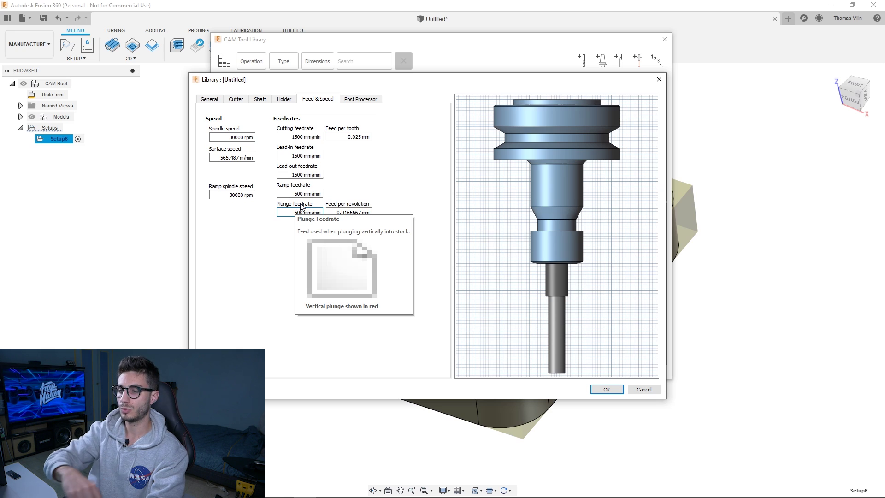
click(298, 136)
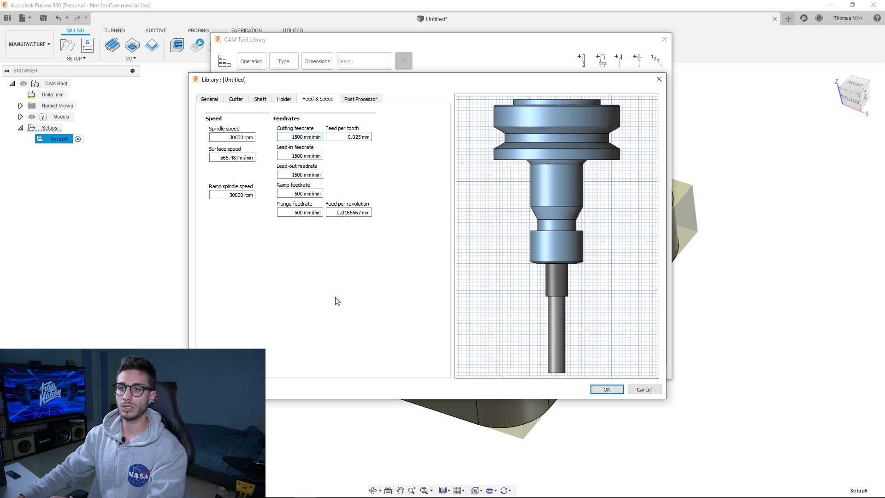
click(283, 99)
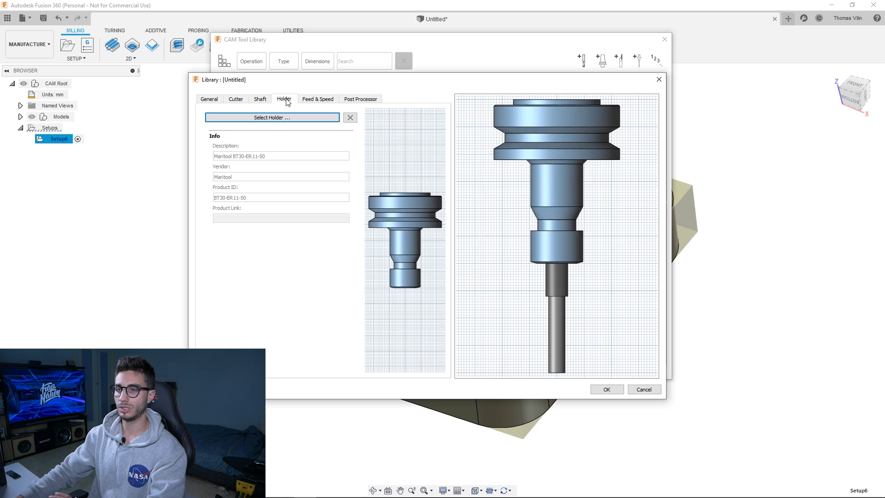
click(265, 100)
click(230, 101)
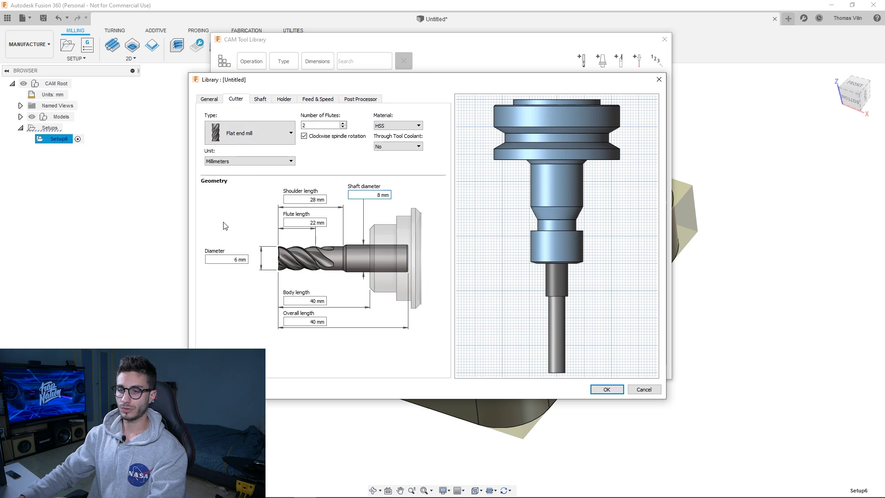
click(318, 99)
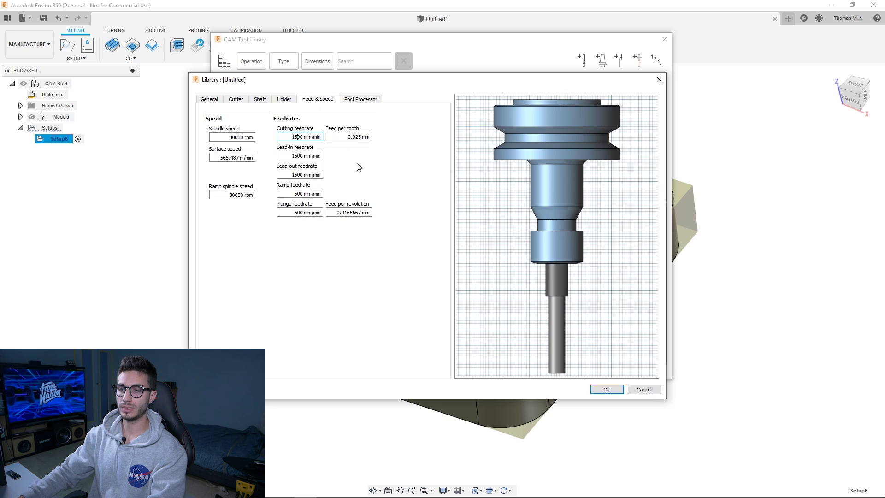
Step: Save the new end mill to the document library and close the tool library
click(606, 390)
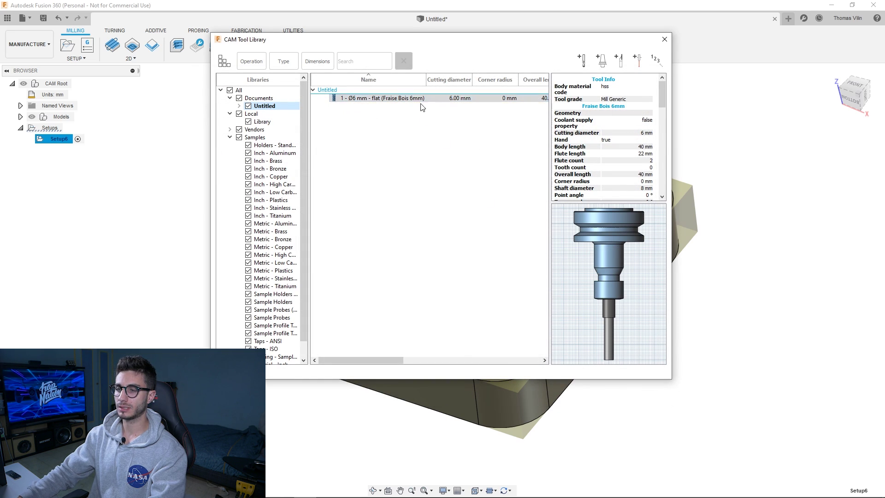
click(664, 40)
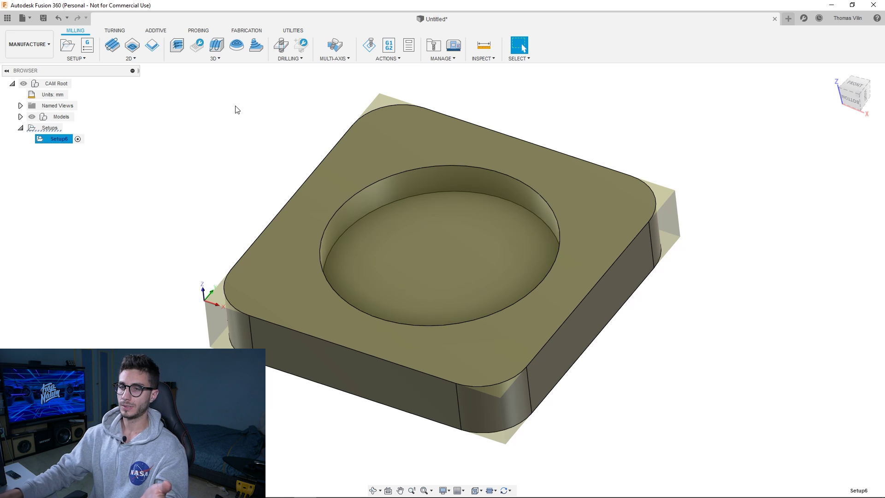
Step: Start a 2D Pocket operation in the setup and select the circular pocket's floor as its geometry
click(143, 61)
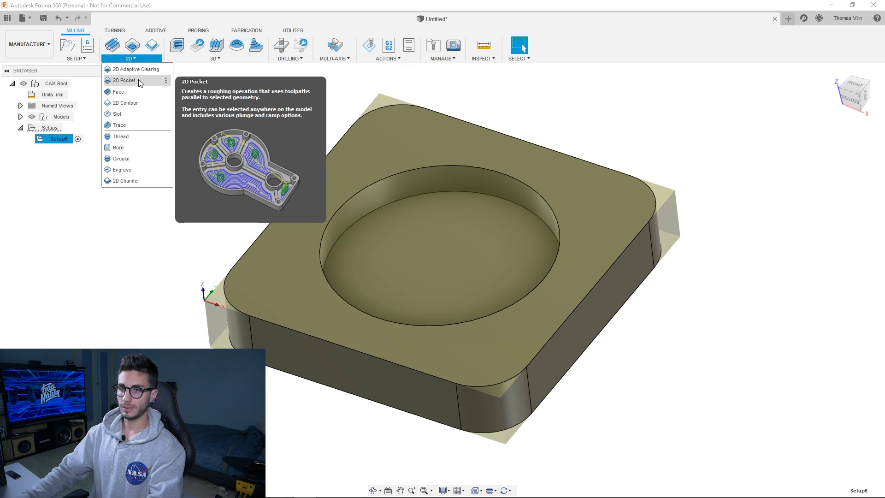
click(138, 79)
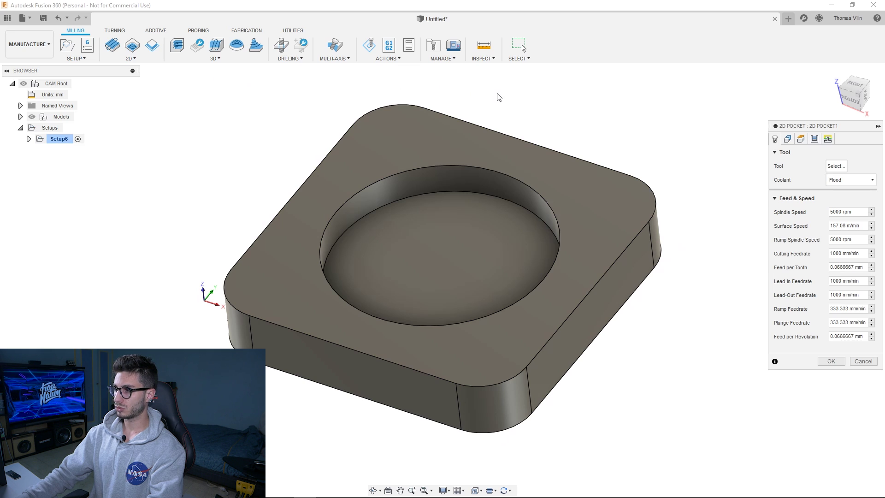
click(477, 233)
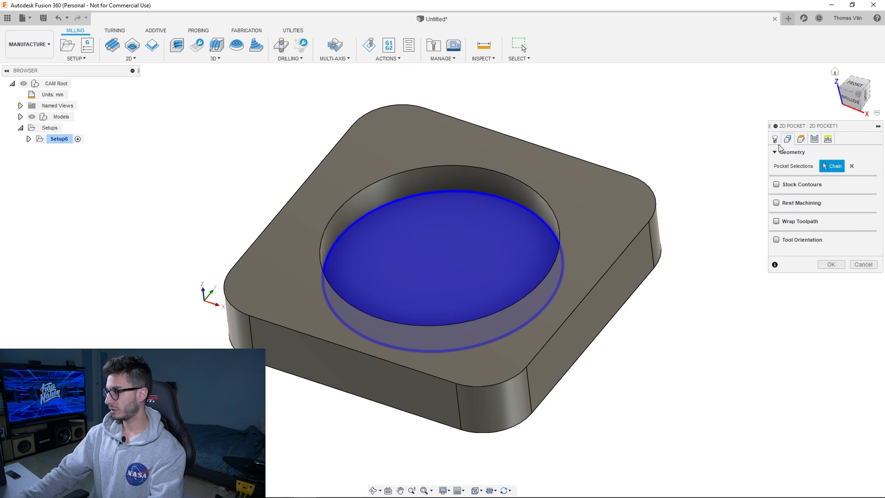
Step: Assign the 6 mm flat end mill "Fraise Bois 6mm" to the 2D Pocket operation and check its cutting feedrate
click(775, 142)
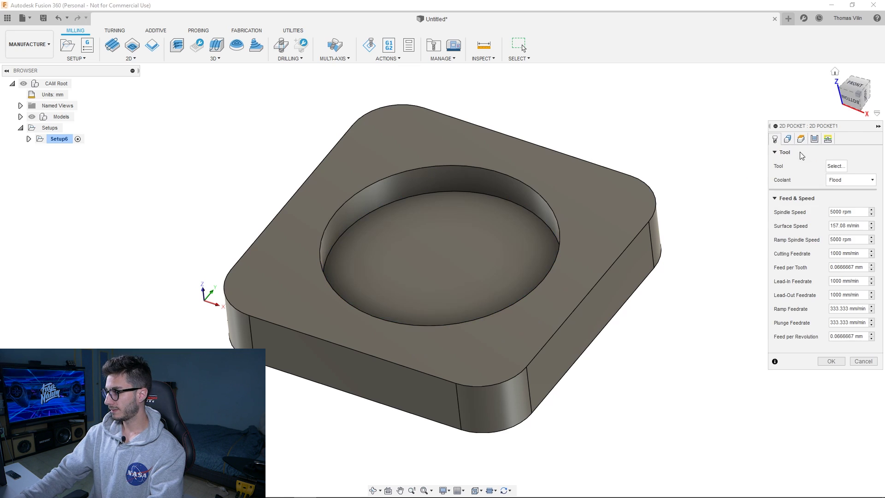
click(835, 167)
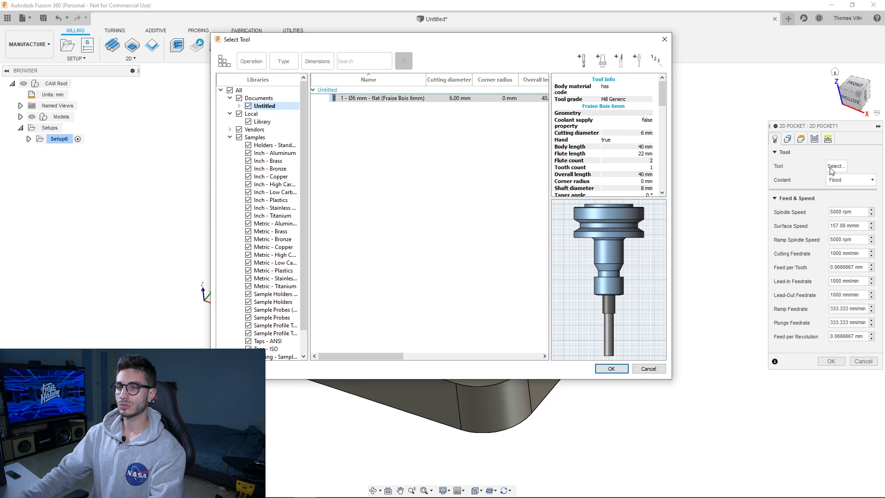
click(449, 99)
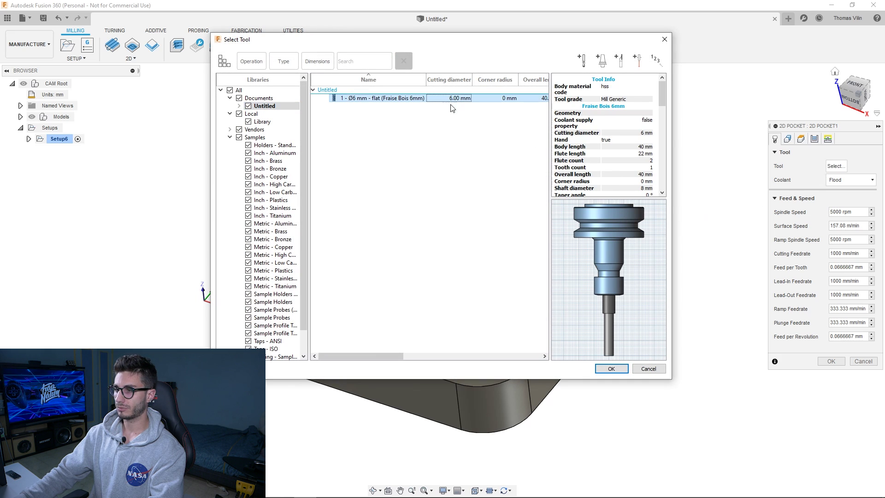
click(611, 369)
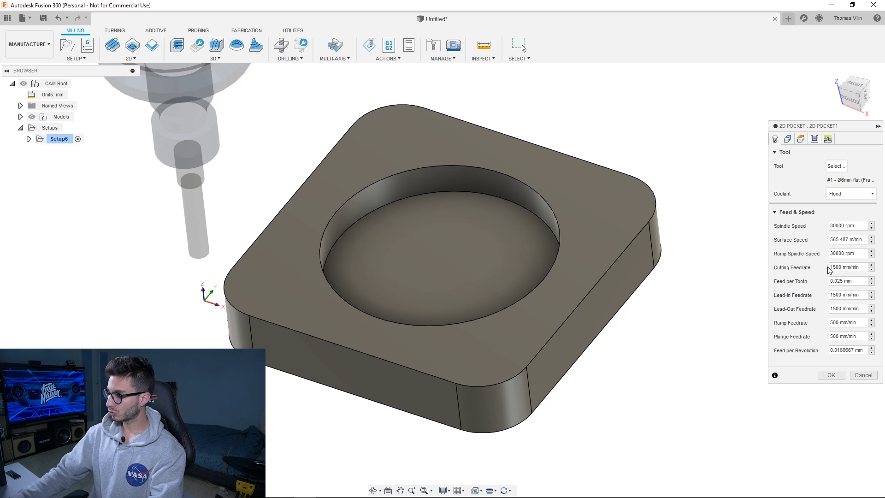
click(858, 268)
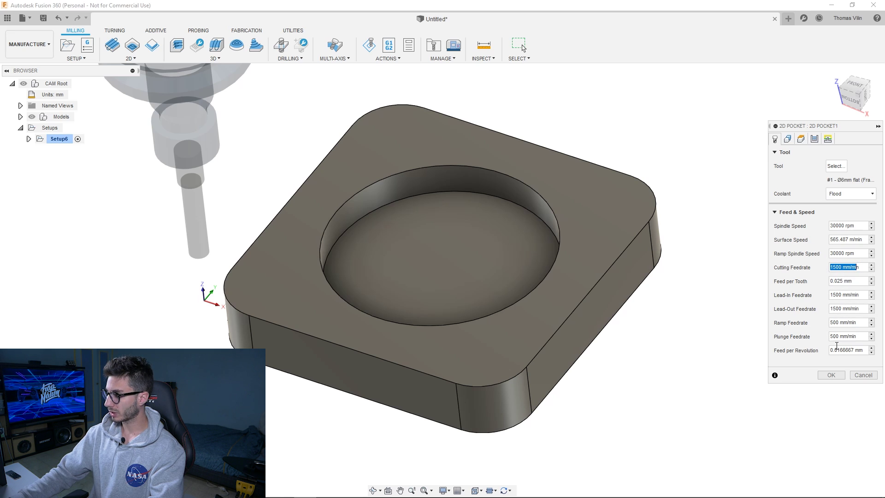
click(836, 267)
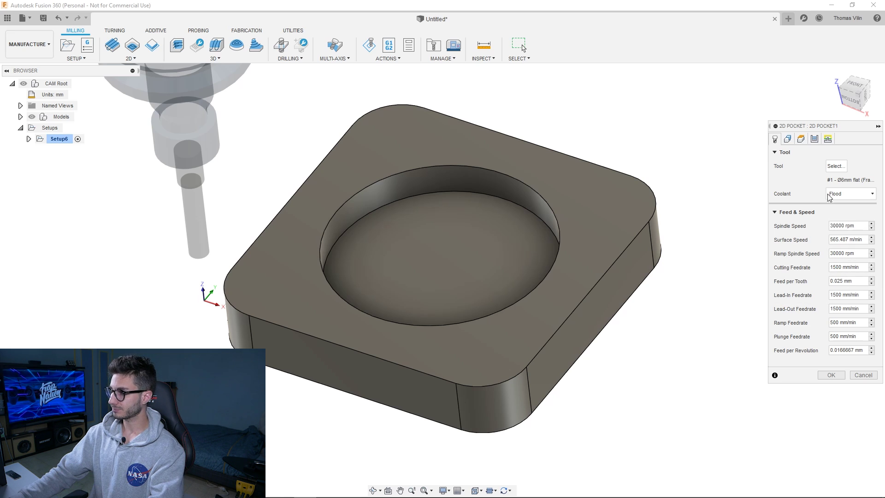
Step: Enable multiple depths in the 2D Pocket's passes with a maximum roughing stepdown of 2 mm
click(815, 139)
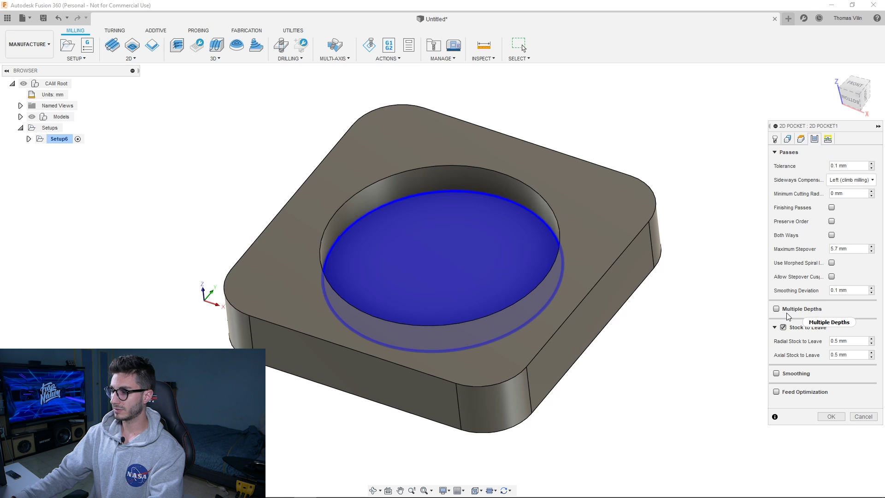
mouse_move(779, 313)
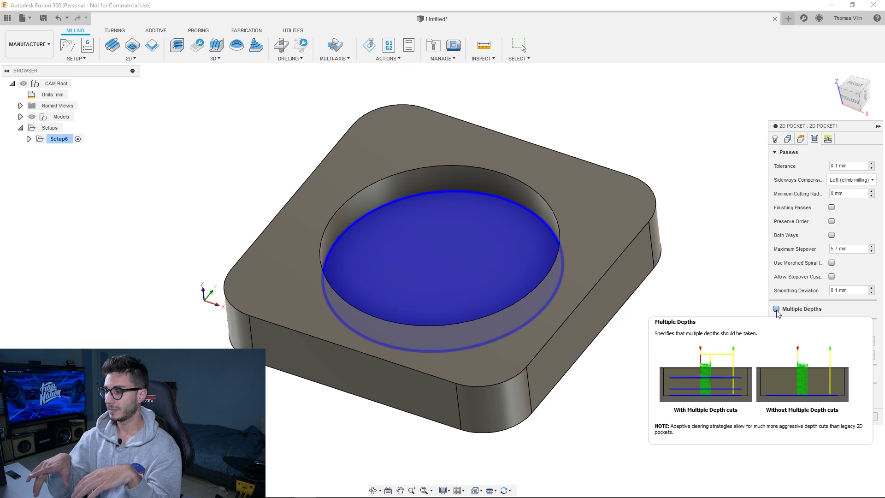
click(777, 310)
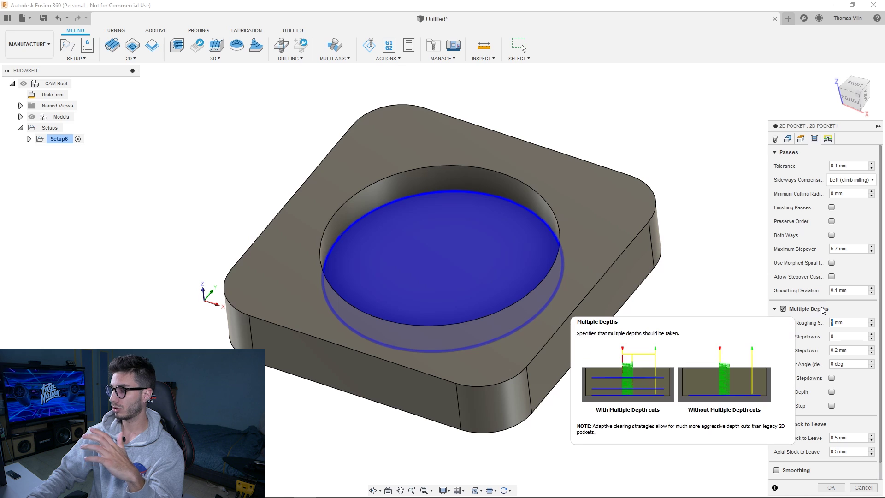
text(2)
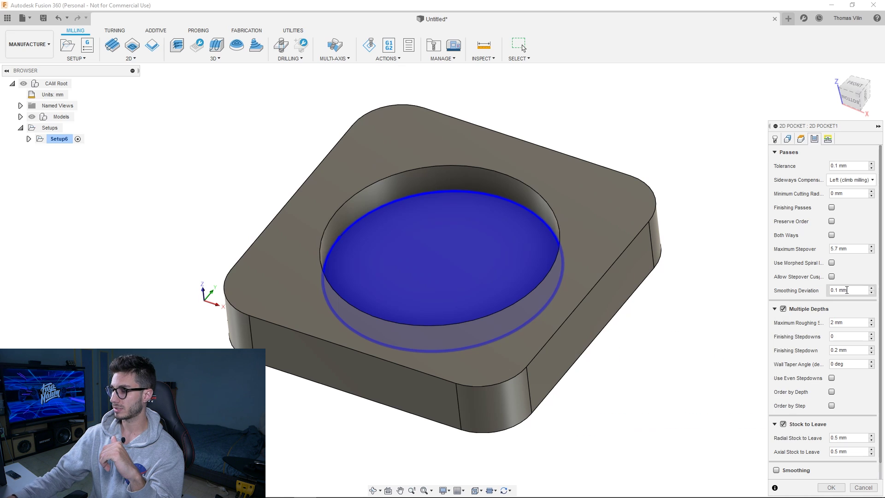
Step: Turn off Stock to Leave for the 2D Pocket operation
scroll(855, 314, down, 1)
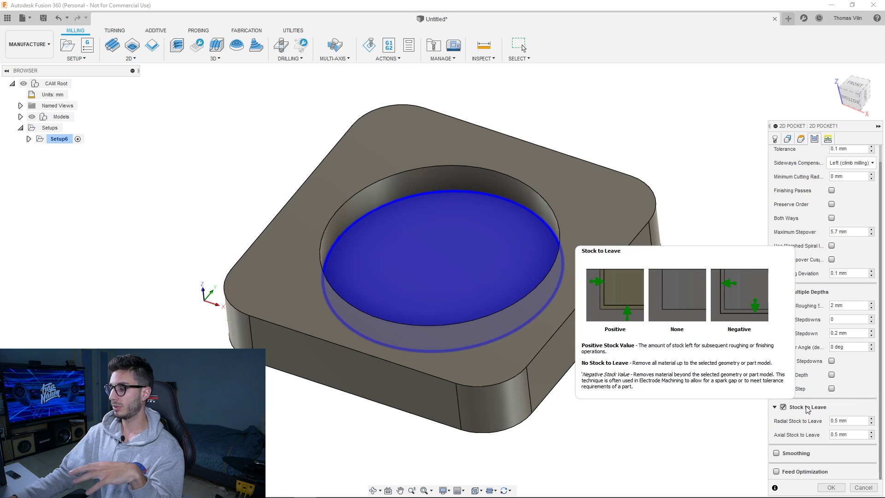
click(783, 407)
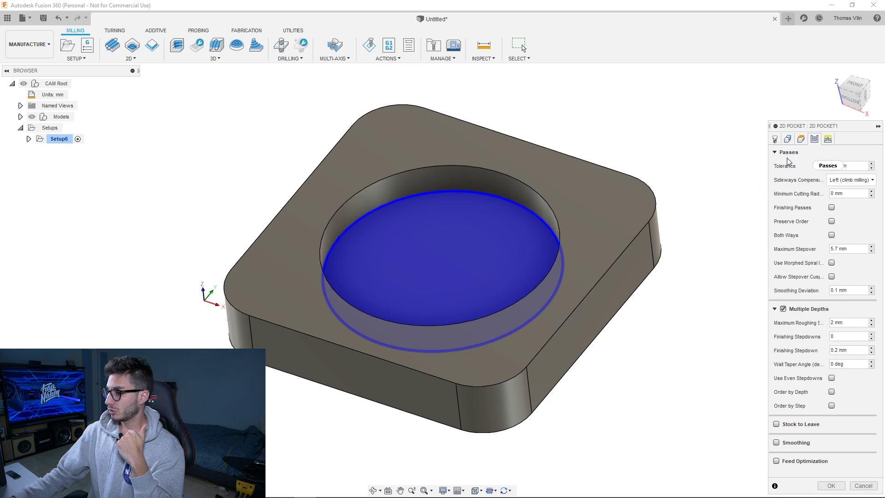
click(797, 426)
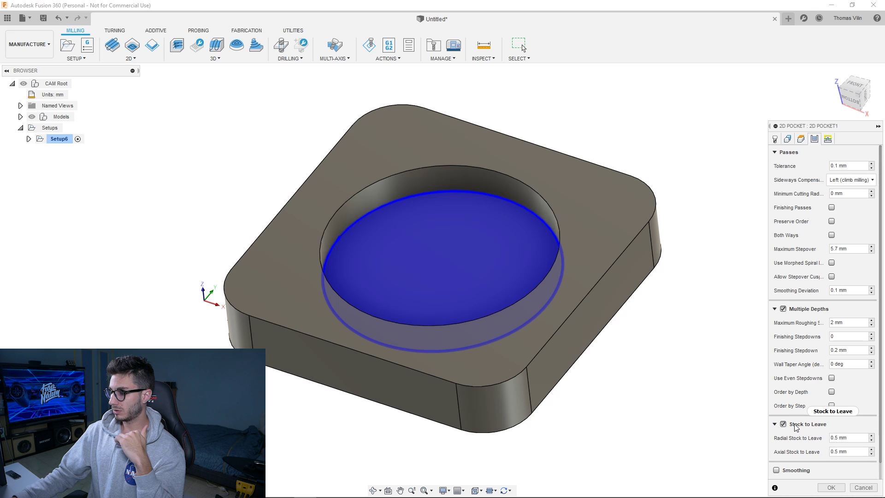
mouse_move(796, 428)
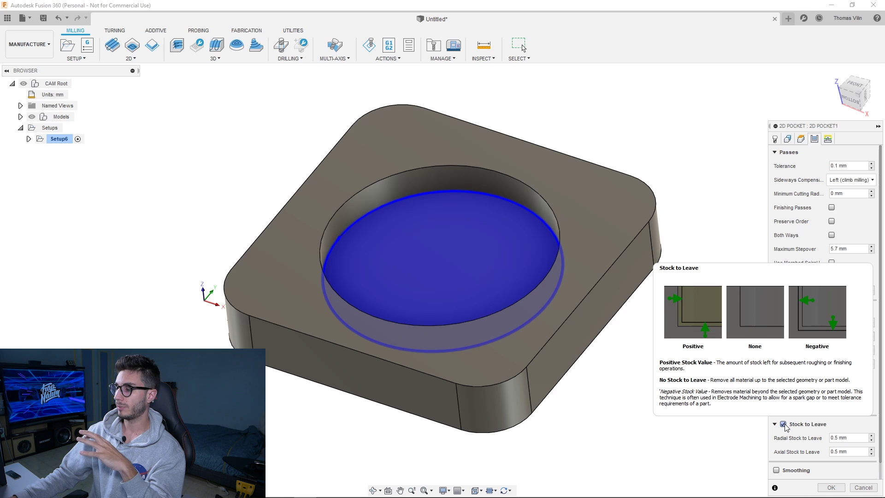
click(784, 424)
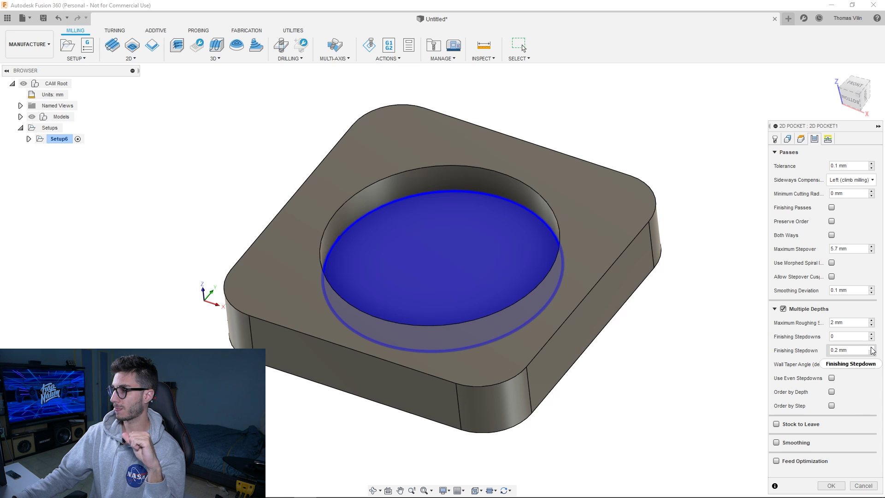
Step: Disable both the lead-in entry and the lead-out exit in the 2D Pocket's linking settings
click(828, 140)
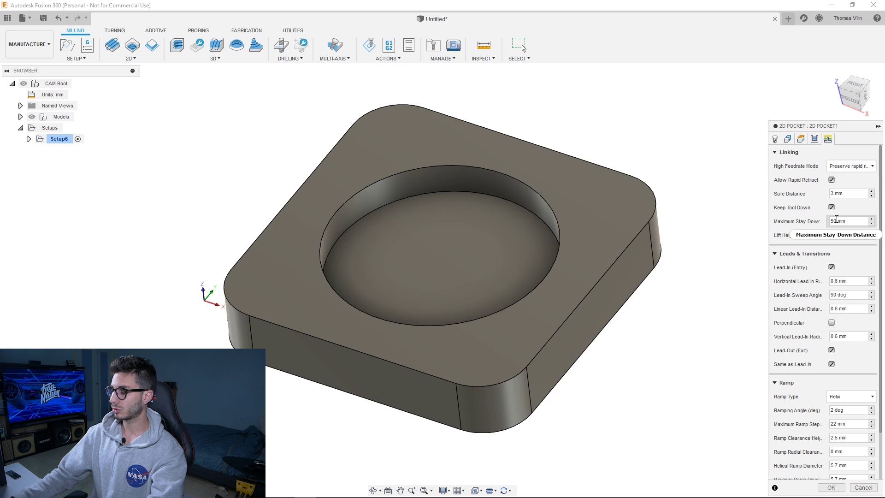
scroll(836, 226, down, 2)
scroll(838, 228, up, 1)
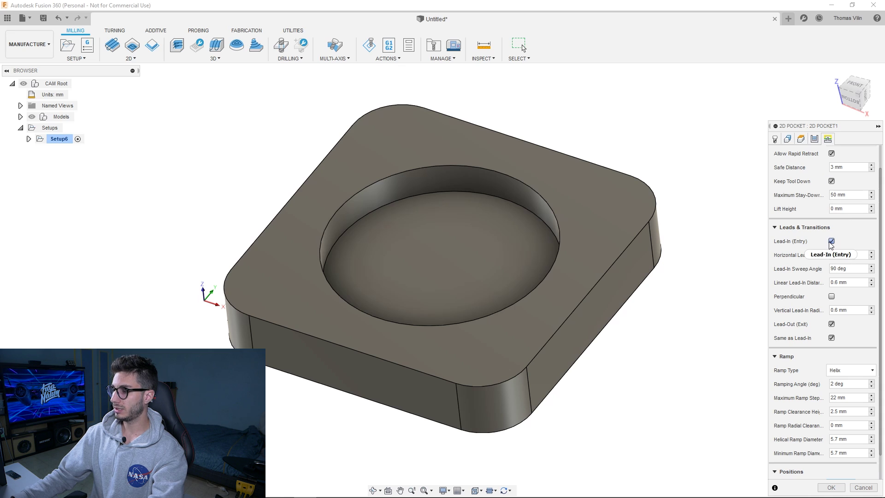
mouse_move(831, 243)
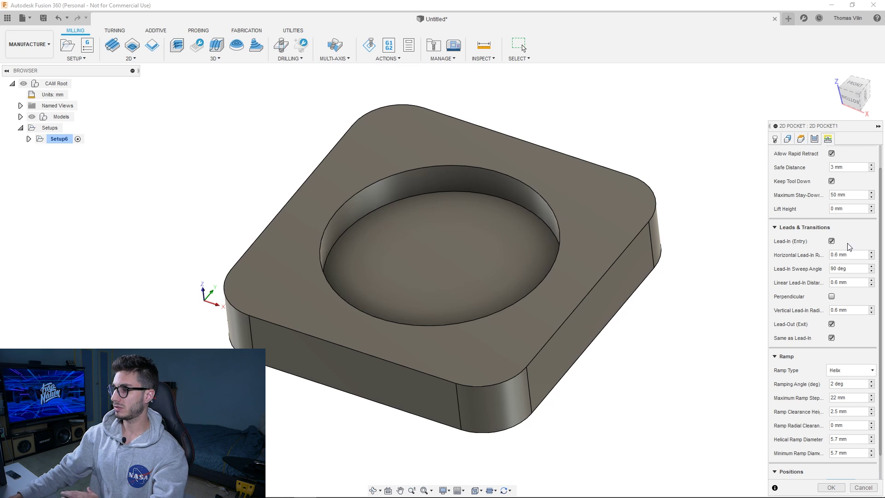
click(832, 241)
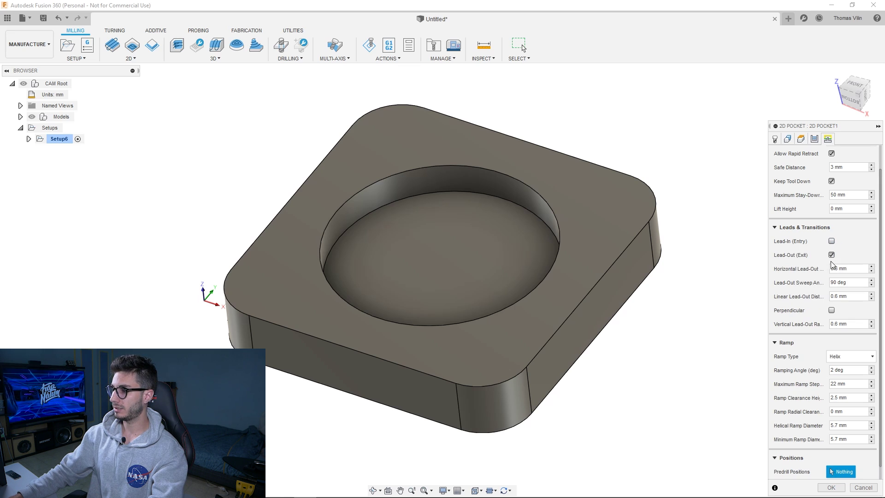
click(831, 255)
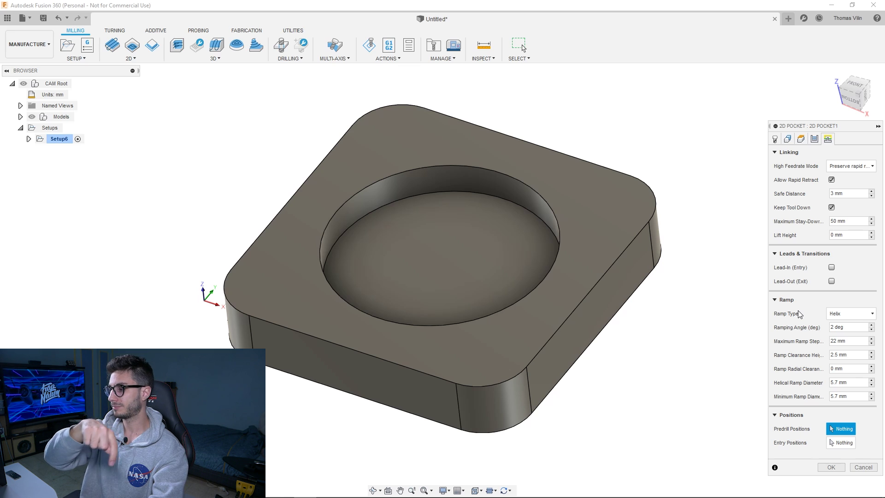
Step: Recheck the 2D Pocket's tool, passes and linking settings, and confirm the operation to generate its toolpath
click(804, 140)
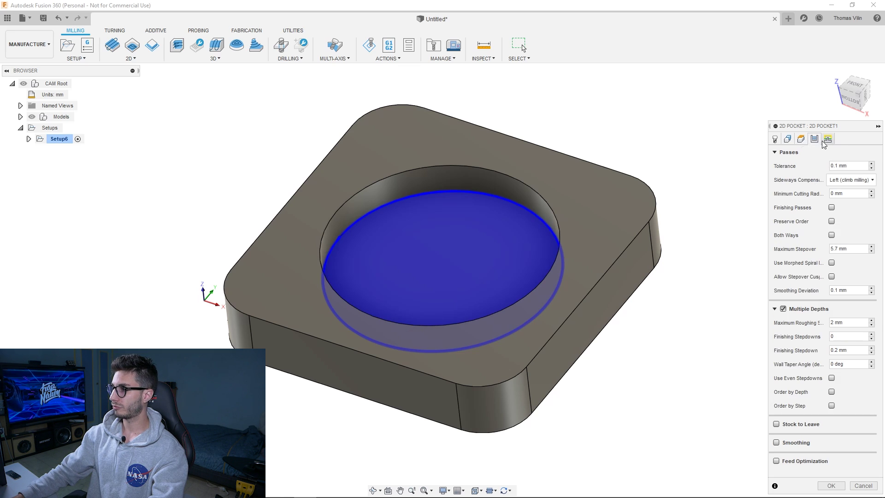
click(775, 139)
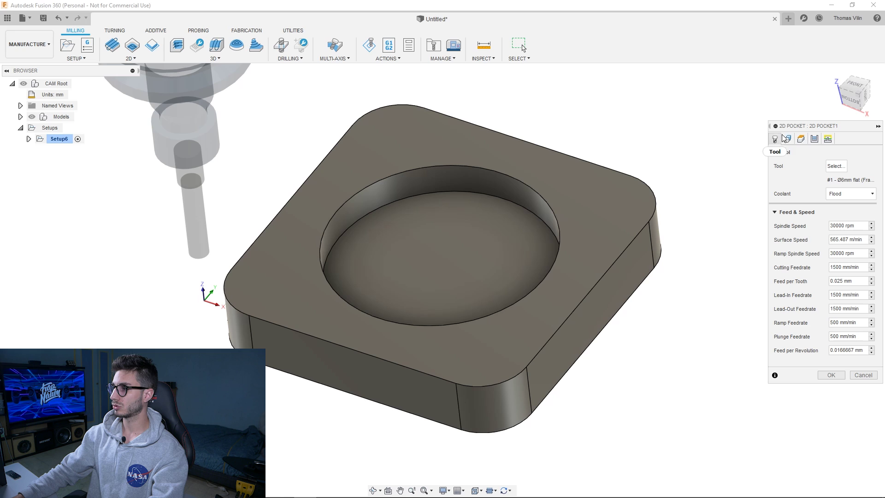
click(813, 140)
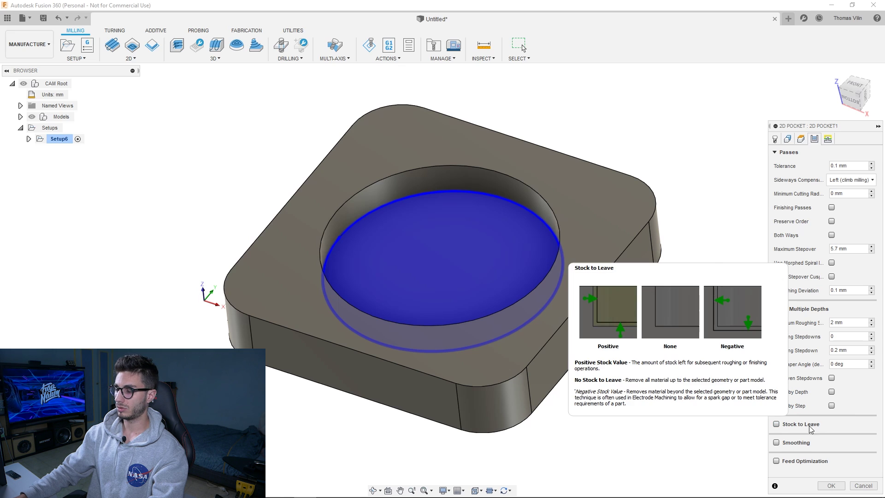
click(828, 139)
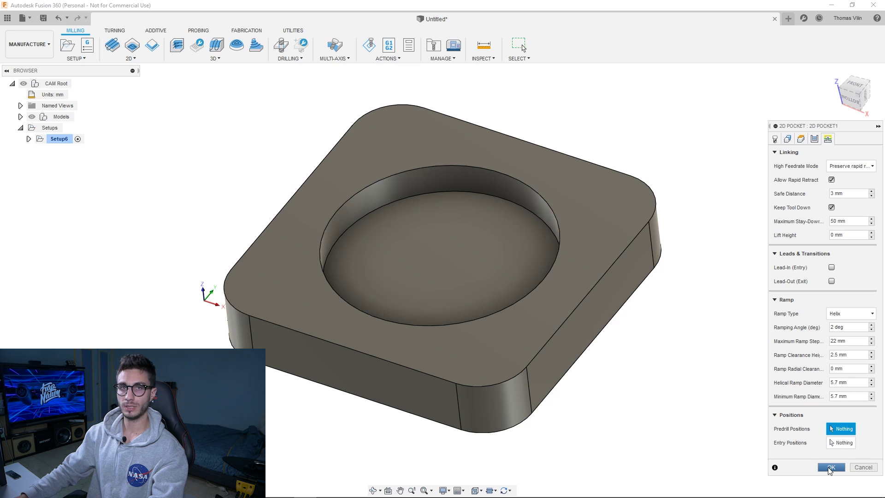
click(831, 468)
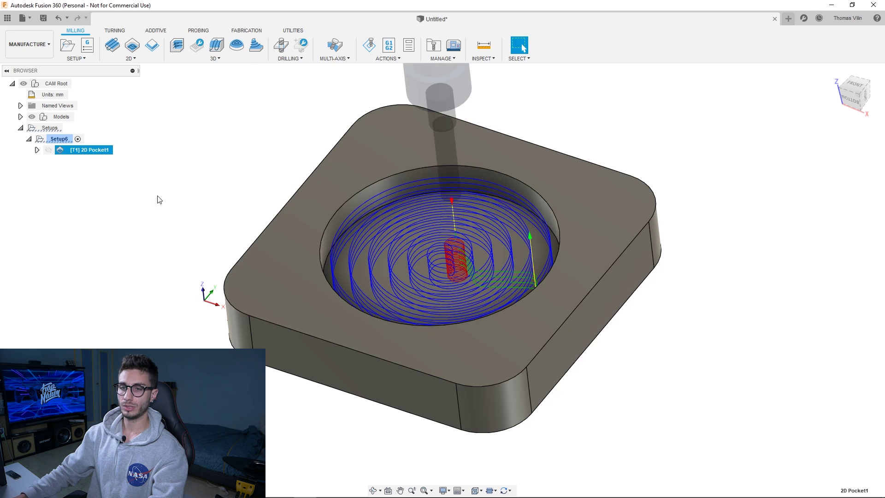
Step: Examine the generated pocket toolpath from several angles, including its helical entry, stepdowns and retract move
shift+middle_drag(452, 194, 478, 182)
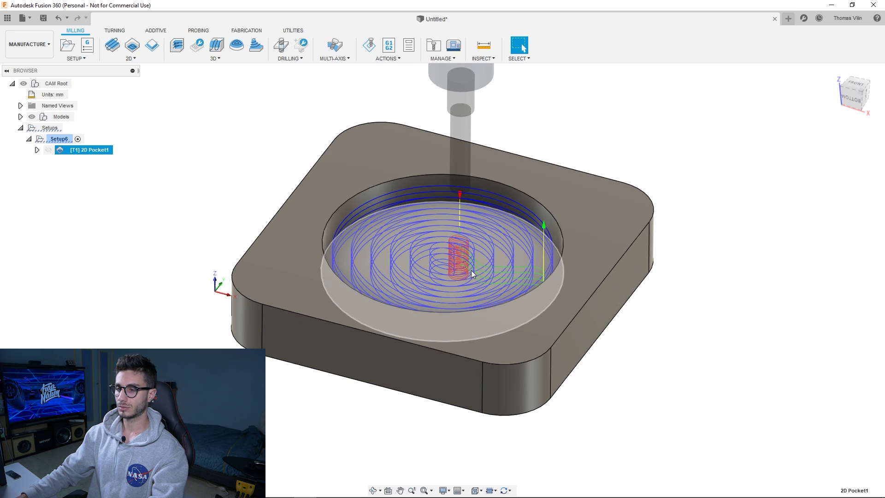
shift+middle_drag(471, 271, 471, 243)
scroll(513, 226, up, 4)
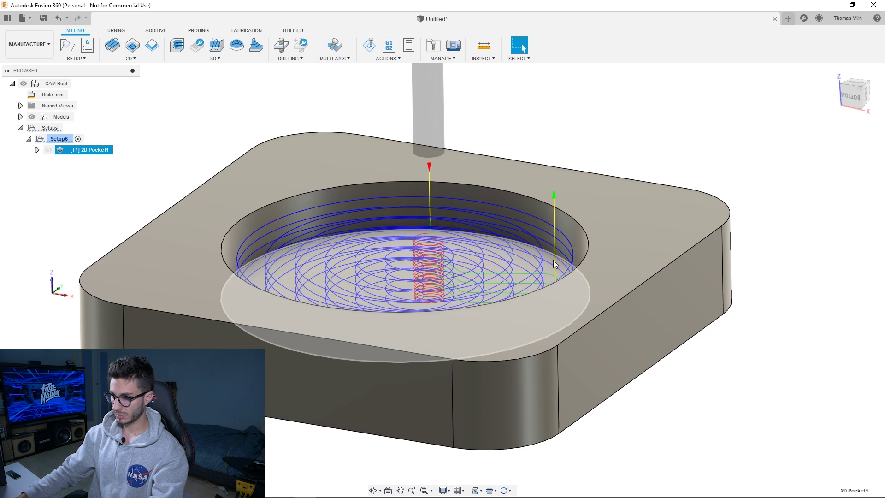
shift+middle_drag(433, 200, 484, 250)
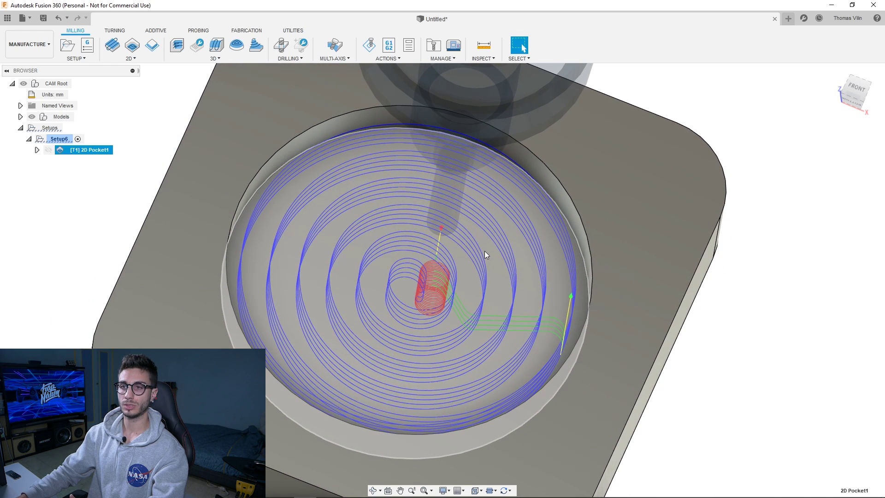
scroll(485, 250, down, 5)
shift+middle_drag(569, 282, 587, 274)
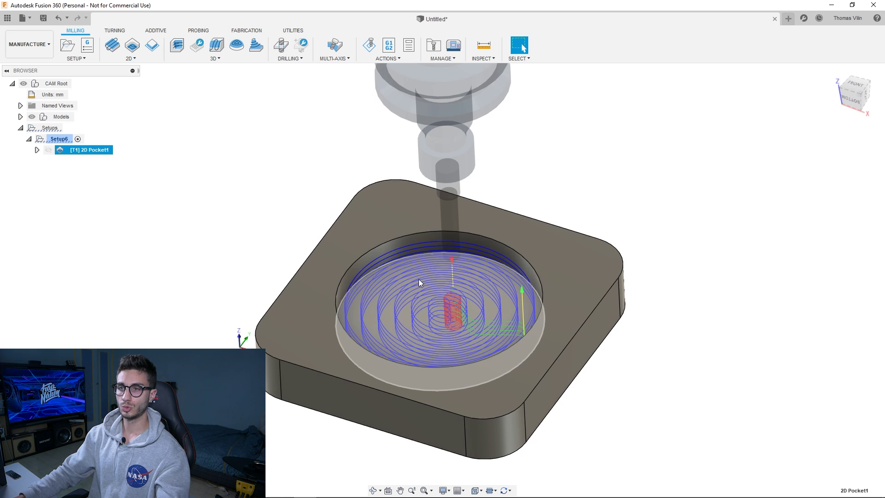
Step: Open the simulation of the 2D Pocket operation and turn on the stock display
right_click(91, 151)
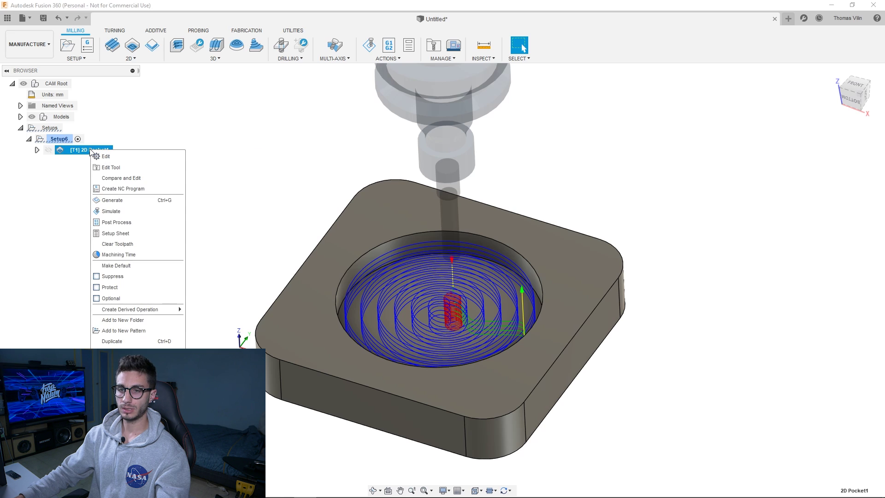
click(129, 132)
click(119, 160)
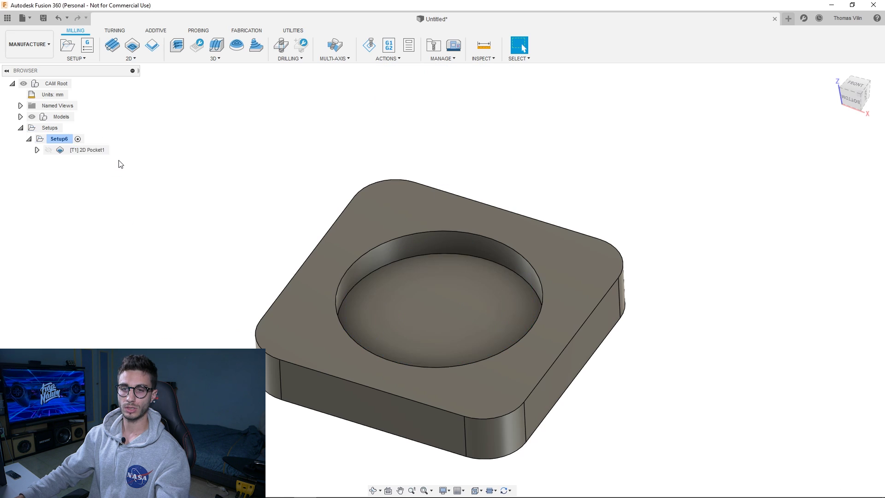
click(92, 151)
right_click(92, 151)
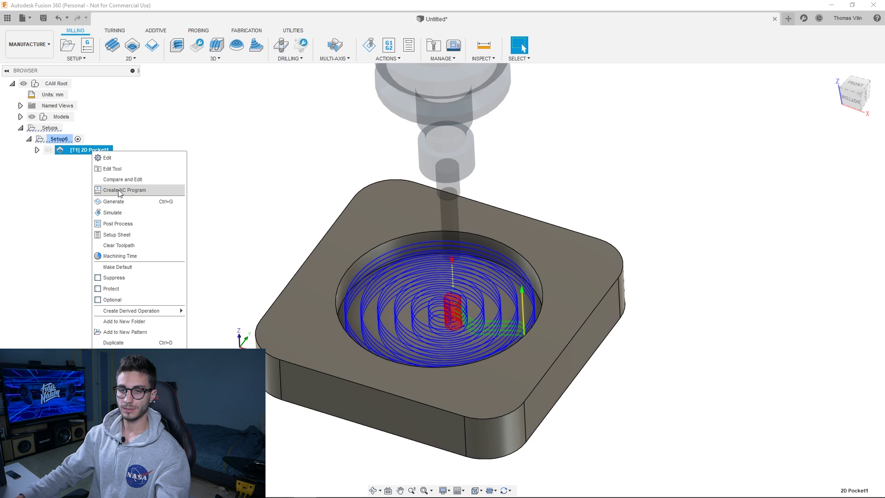
click(120, 212)
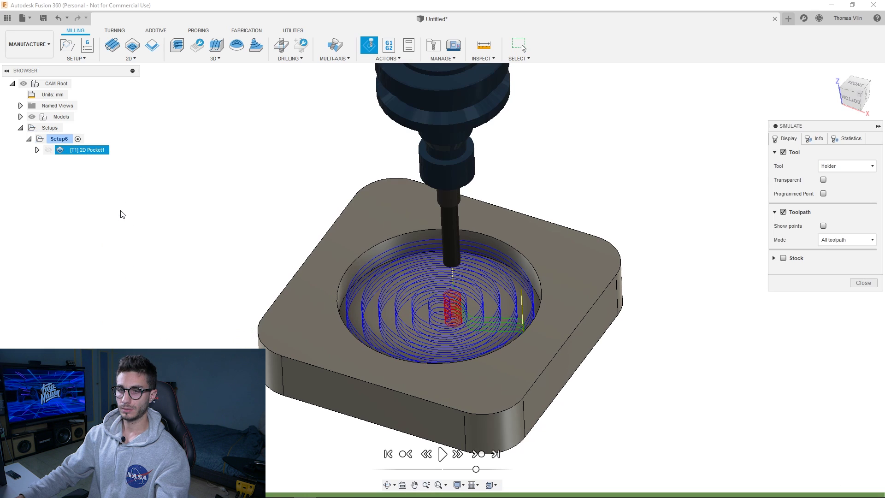
click(784, 259)
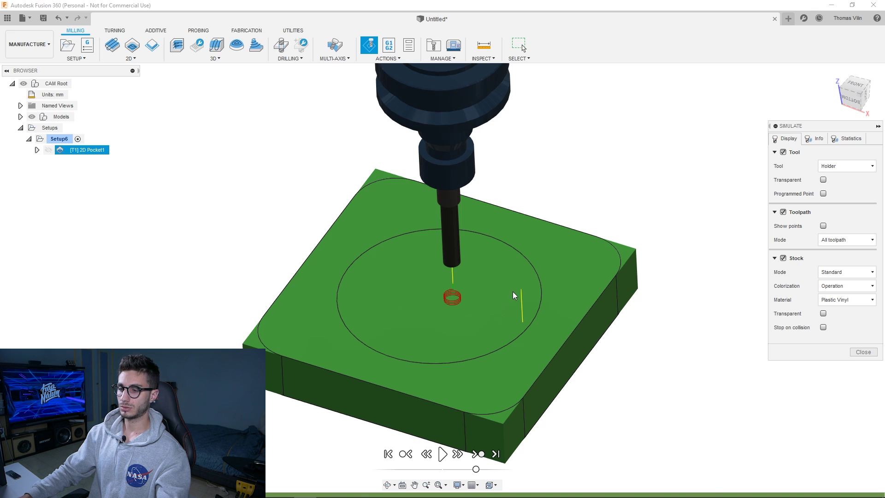
Step: Play the pocket simulation at increasing speed and examine the material removal from several angles
shift+middle_drag(513, 283, 653, 218)
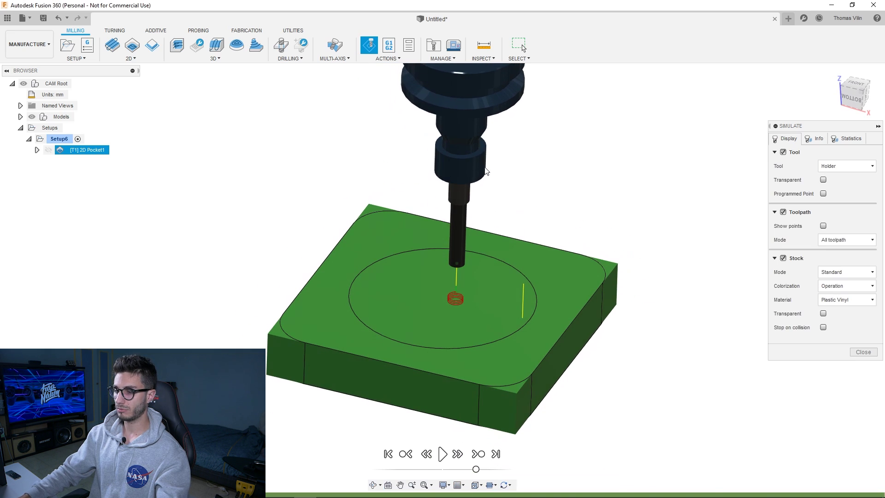
shift+drag(470, 228, 465, 219)
shift+middle_drag(465, 218, 465, 222)
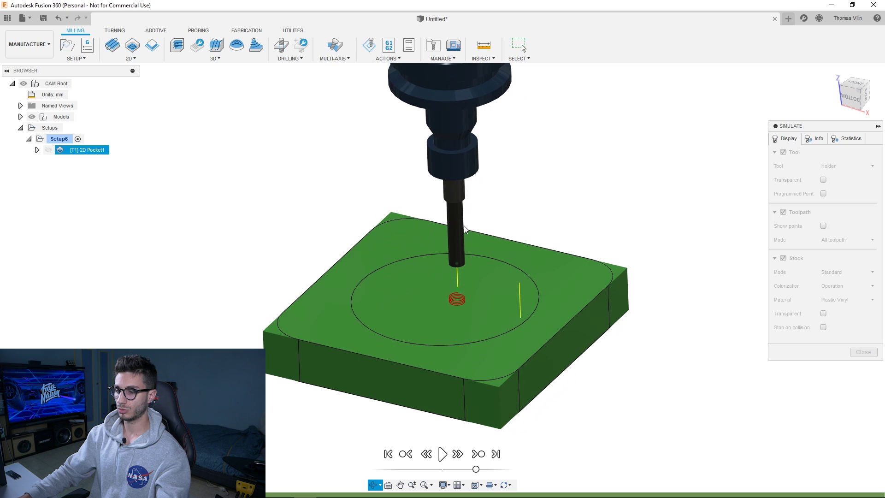
click(443, 454)
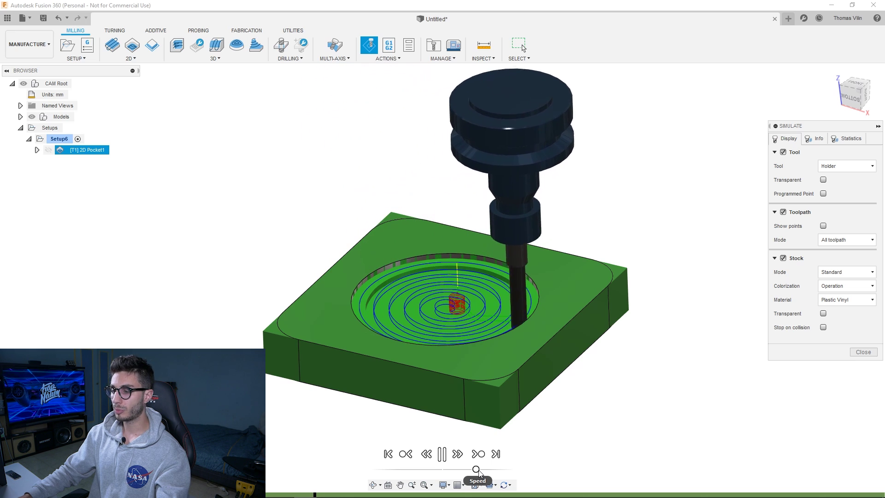
drag(476, 470, 482, 470)
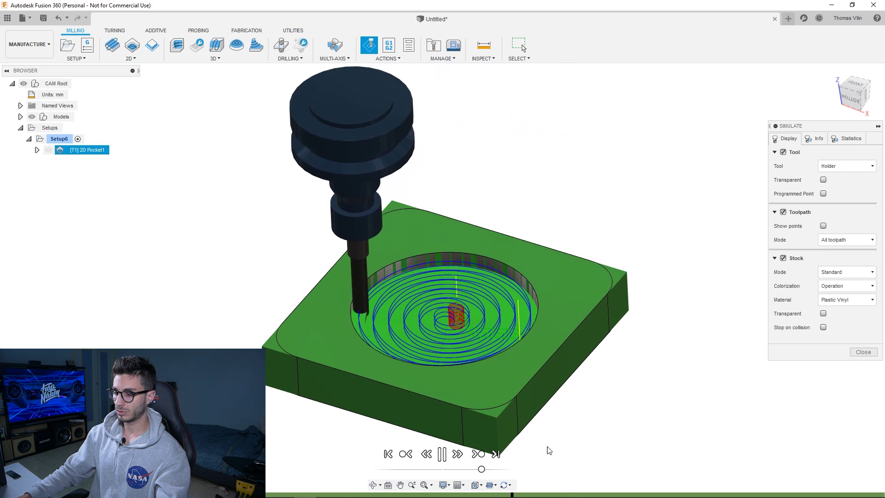
drag(483, 470, 492, 469)
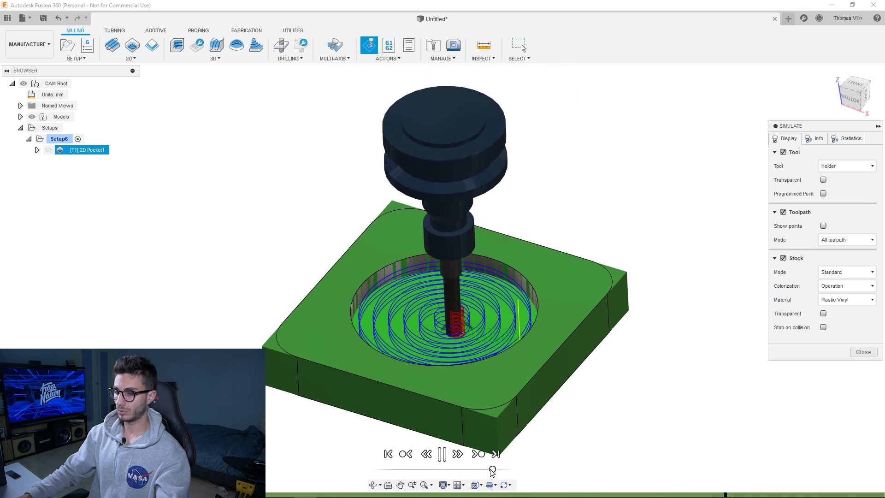
shift+middle_drag(606, 428, 617, 395)
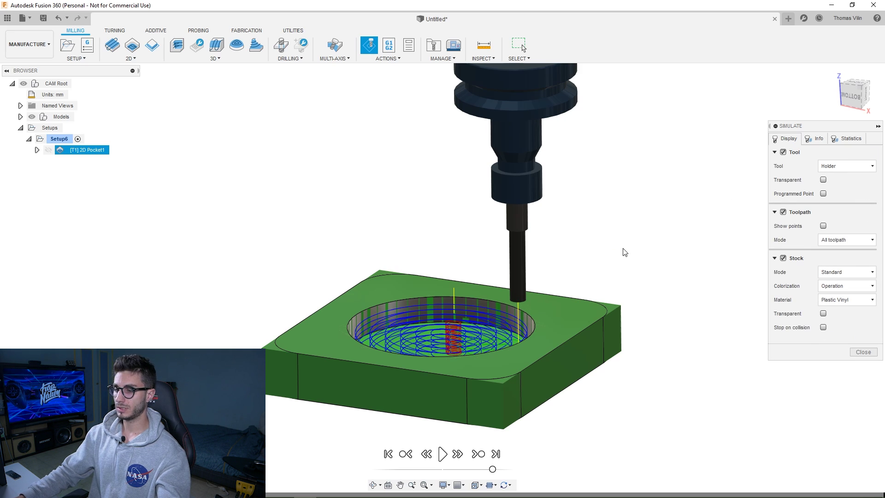
shift+middle_drag(487, 251, 471, 387)
shift+middle_drag(441, 290, 410, 243)
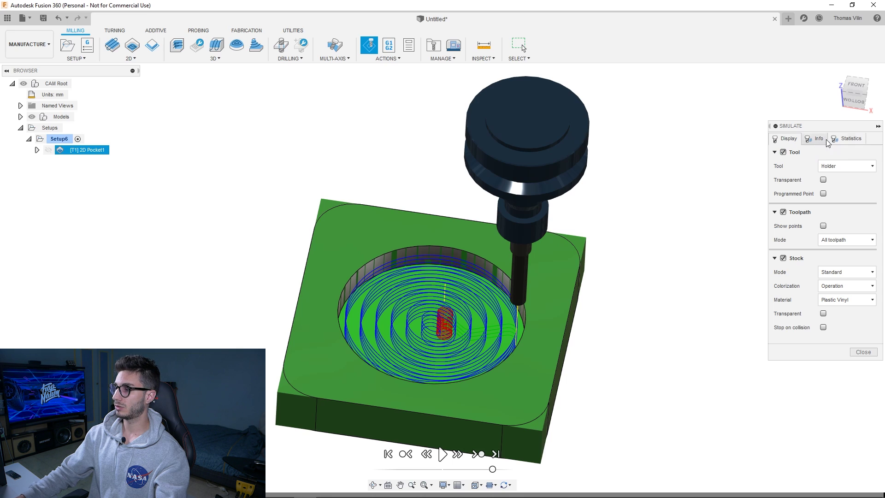
Step: Check the pocket simulation's machining time and distance statistics, and close the simulation
click(850, 138)
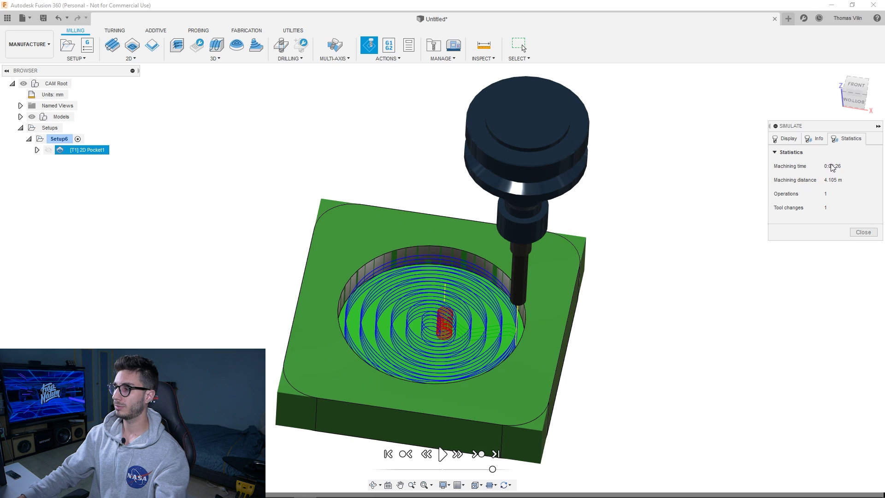
shift+middle_drag(393, 190, 358, 154)
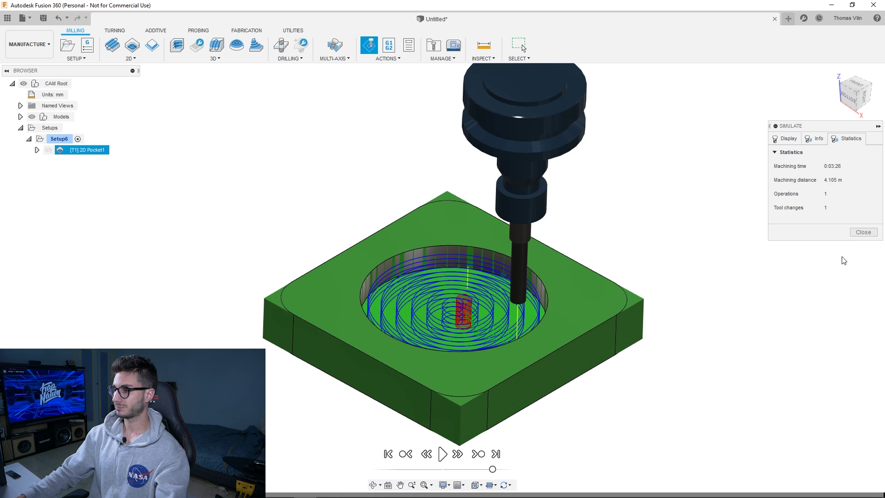
click(863, 232)
Step: Create a 2D Contour operation in Setup6 and select the plate's lower outer edge as its contour
shift+middle_drag(360, 217, 324, 208)
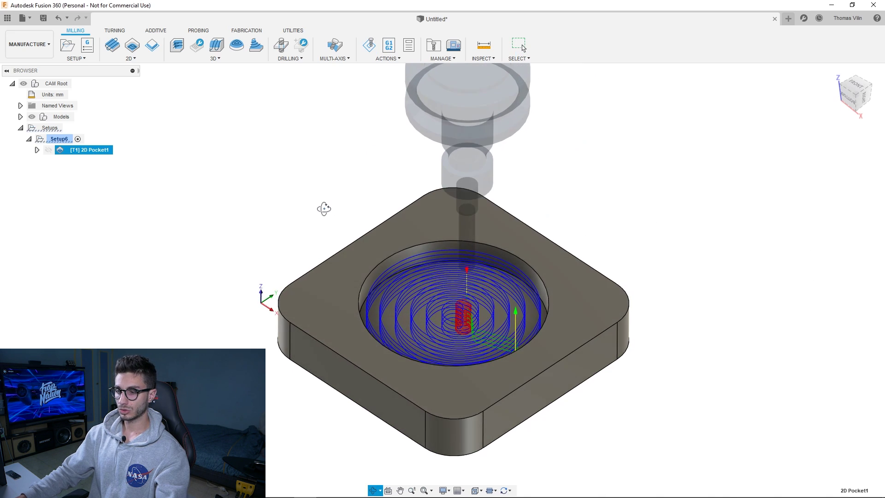
middle_drag(680, 295, 650, 278)
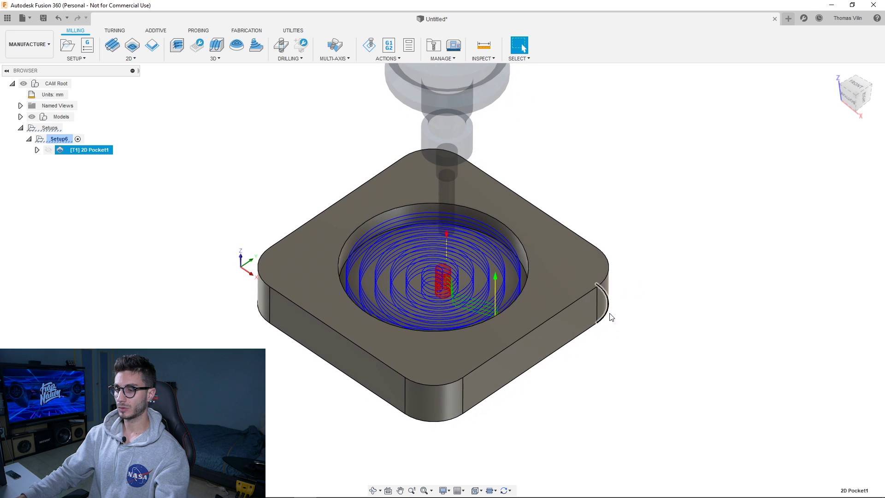
shift+middle_drag(610, 318, 622, 309)
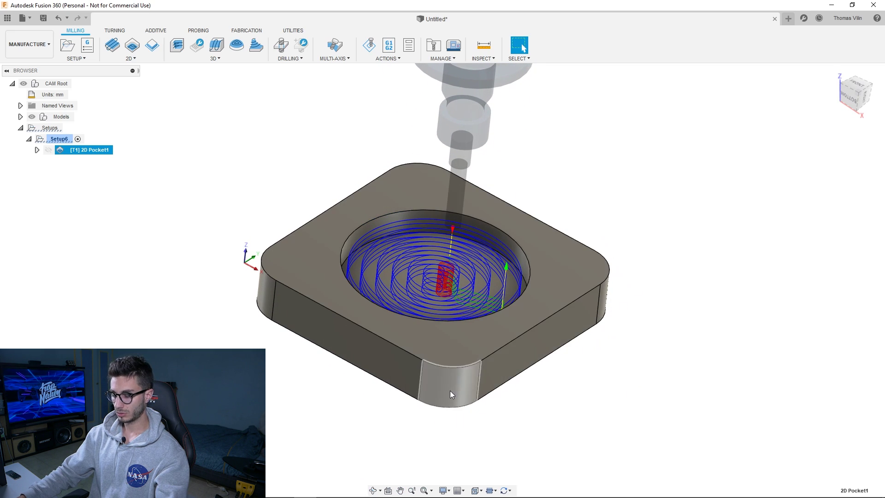
click(131, 58)
click(130, 105)
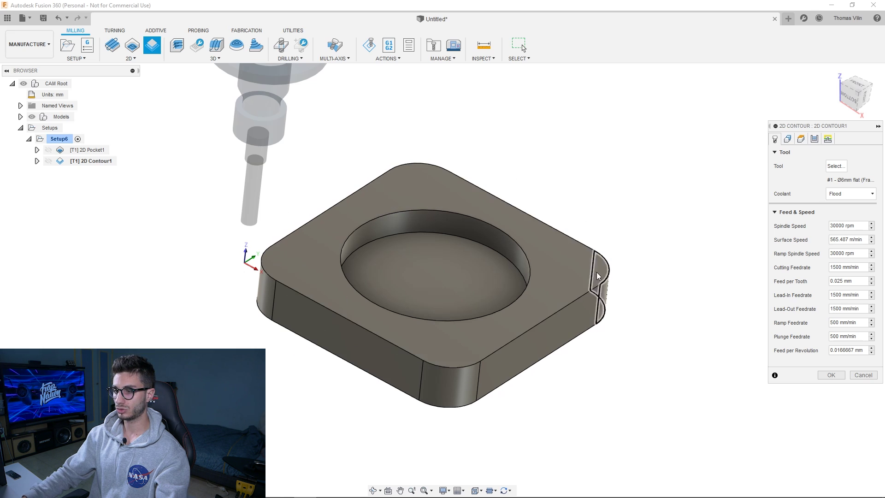
click(320, 351)
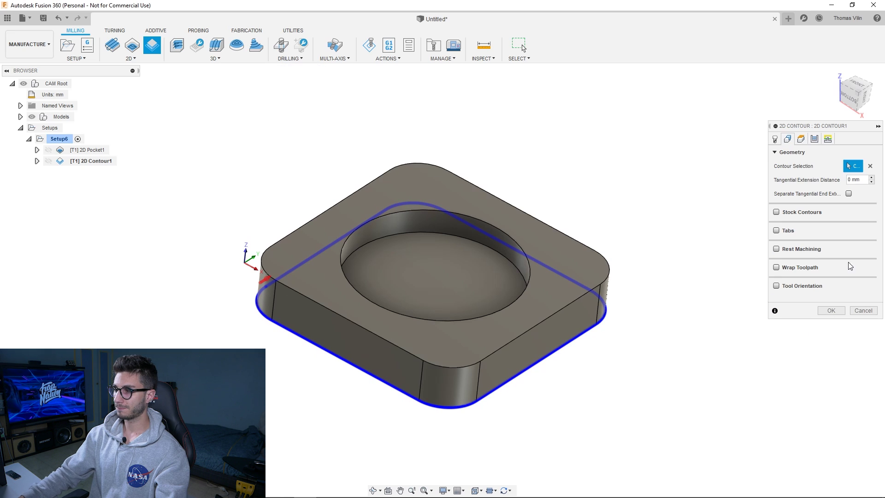
Step: Assign the 6 mm flat end mill (Fraise Bois 6mm) from the document's tool library to the 2D Contour
click(775, 140)
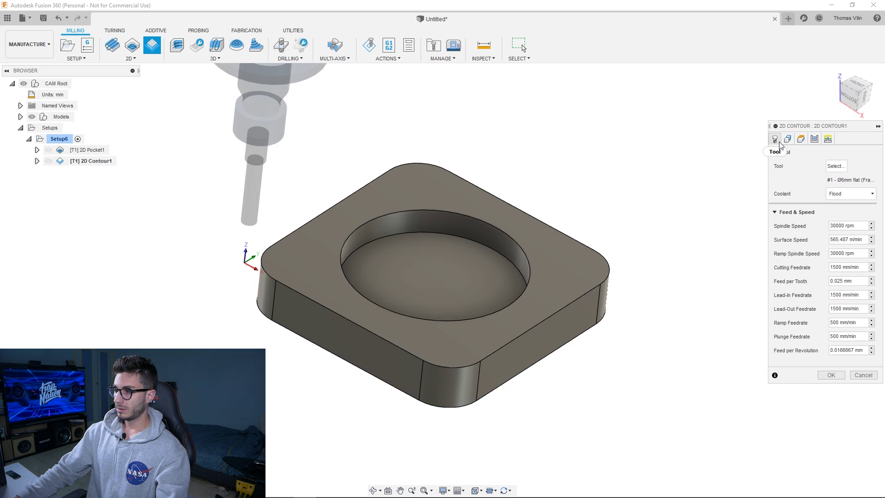
click(835, 166)
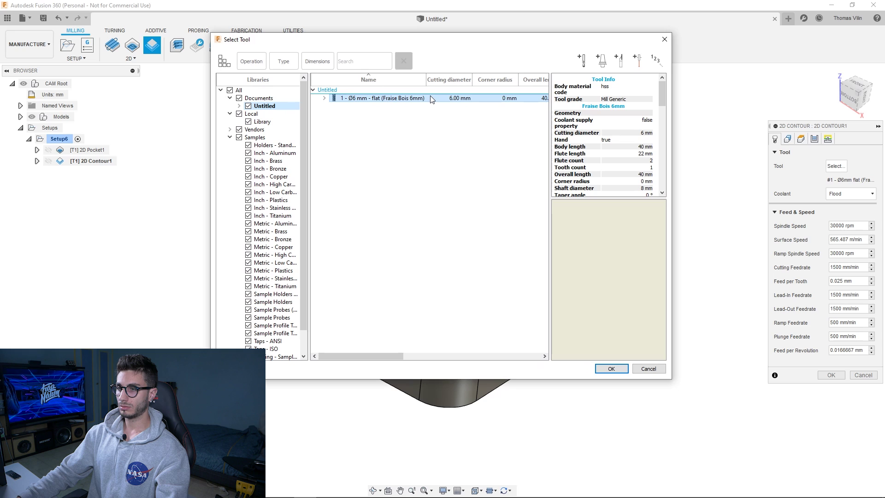
click(615, 369)
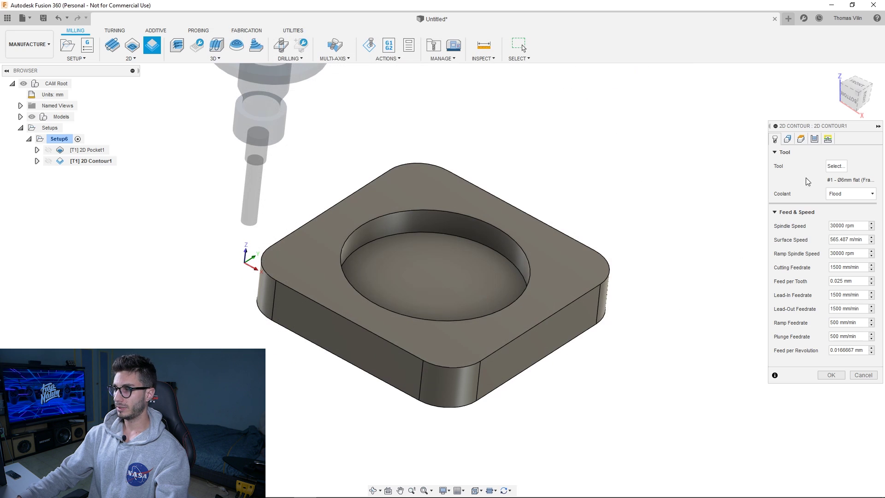
Step: Enable Multiple Depths for the contour passes and set the maximum roughing stepdown to 2 mm
click(814, 140)
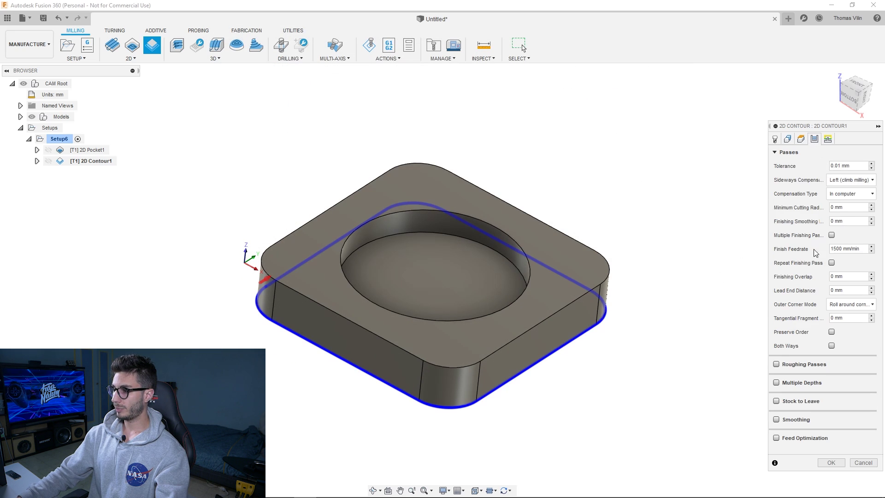
click(776, 383)
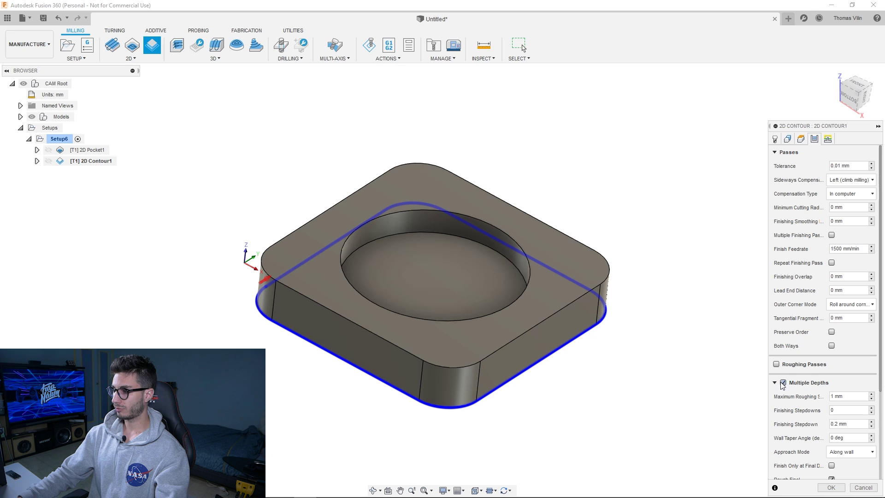
scroll(830, 295, down, 4)
double_click(832, 287)
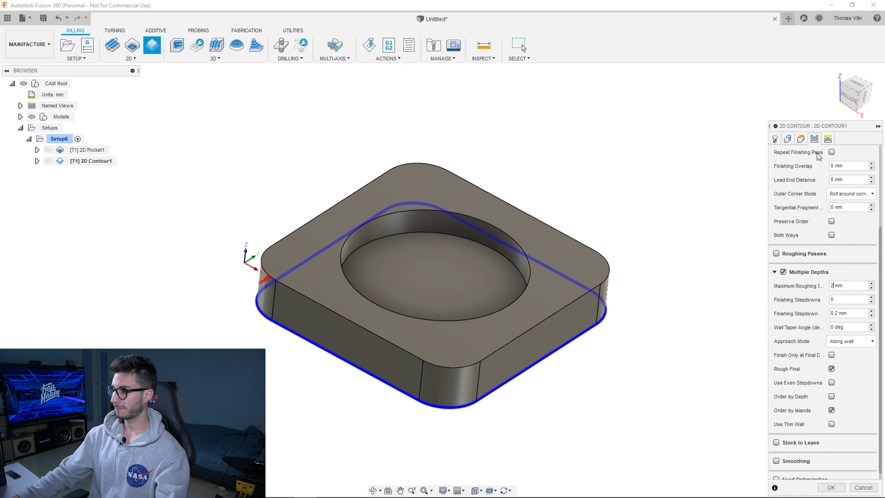
Step: Turn off the contour's lead-in and lead-out moves, and look at the Ramp settings without keeping Ramp enabled
click(828, 139)
click(831, 253)
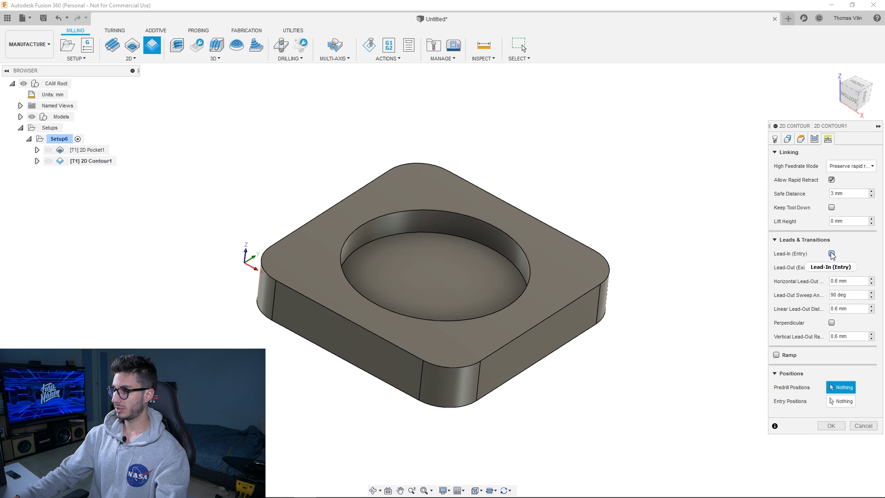
click(830, 267)
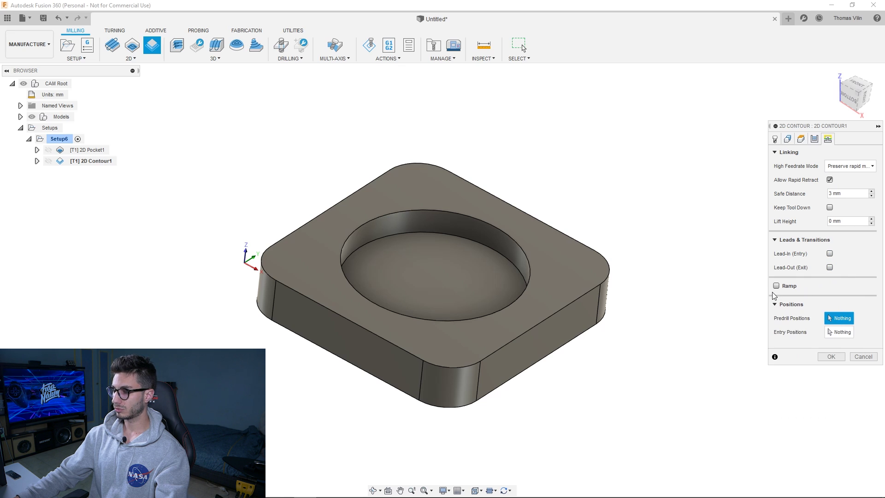
mouse_move(786, 290)
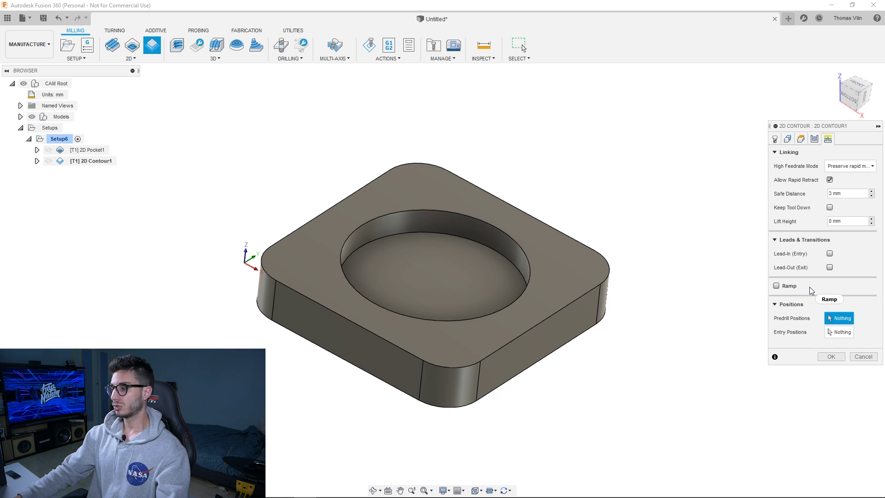
click(777, 286)
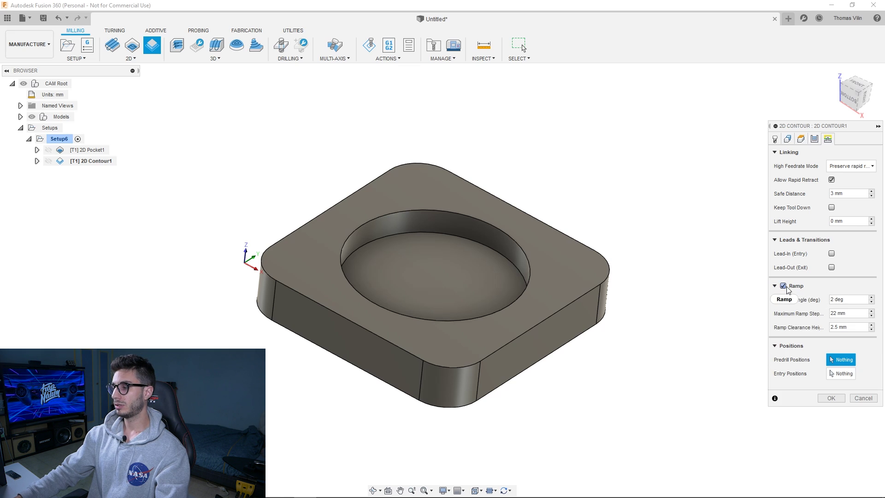
click(784, 286)
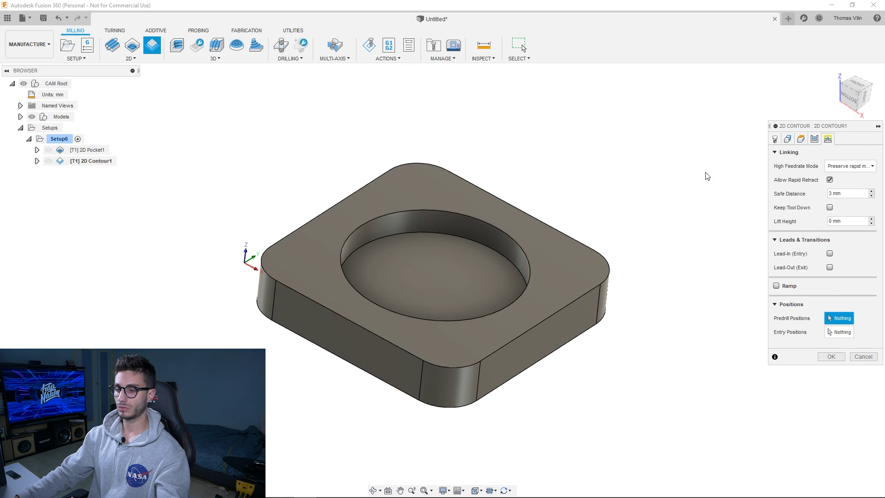
Step: Add rectangular tabs 6 mm wide and 1.5 mm high, spaced by a 48 mm distance, and generate the contour toolpath
click(787, 143)
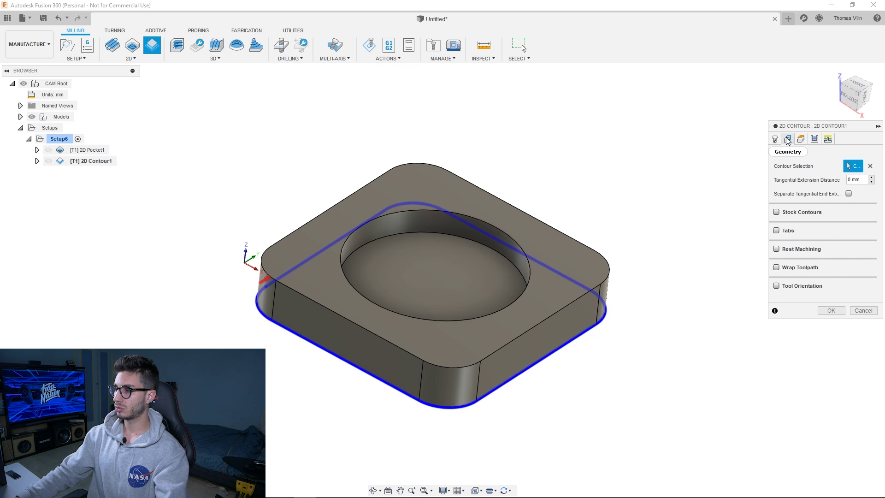
click(777, 231)
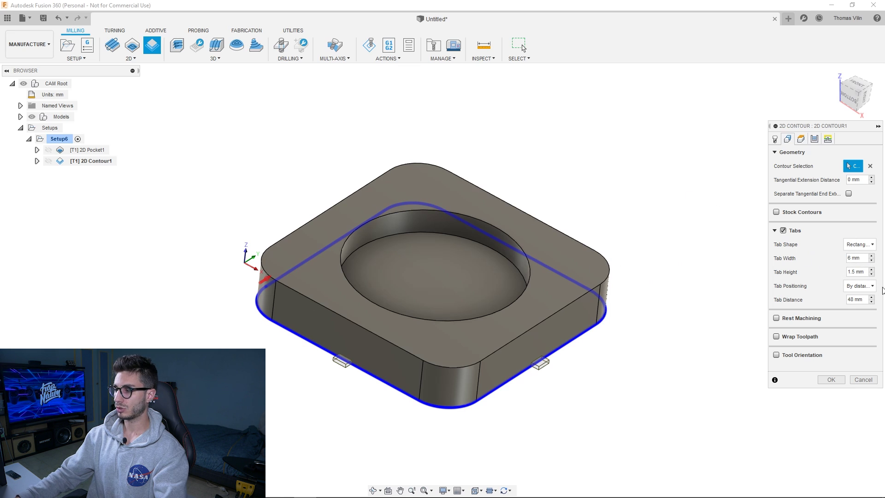
shift+middle_drag(675, 264, 669, 255)
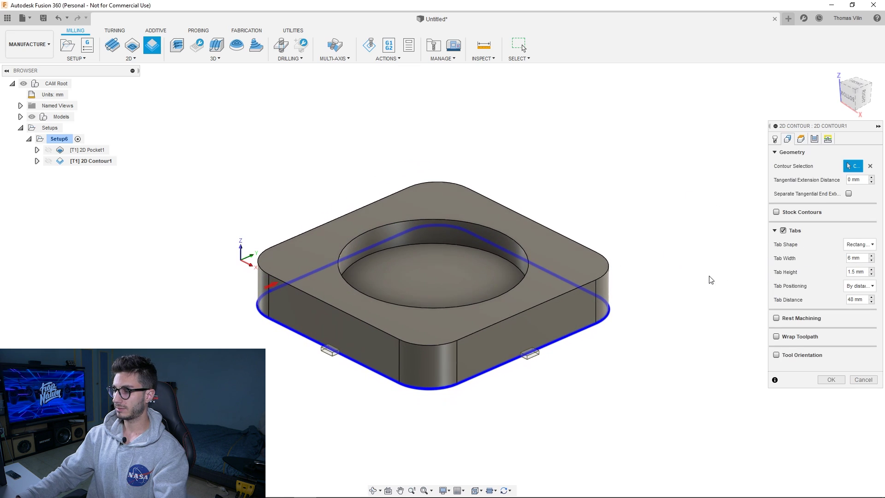
shift+middle_drag(711, 280, 719, 295)
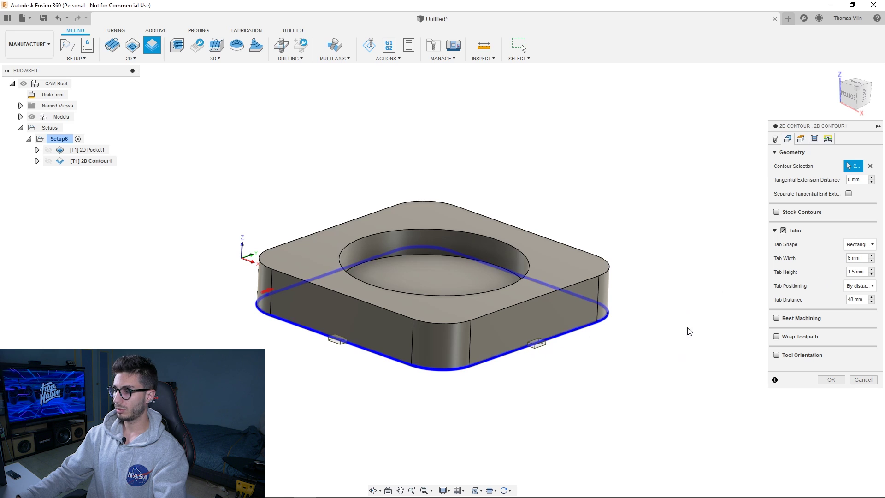
shift+middle_drag(689, 331, 695, 294)
shift+middle_drag(645, 274, 739, 277)
shift+middle_drag(547, 173, 396, 159)
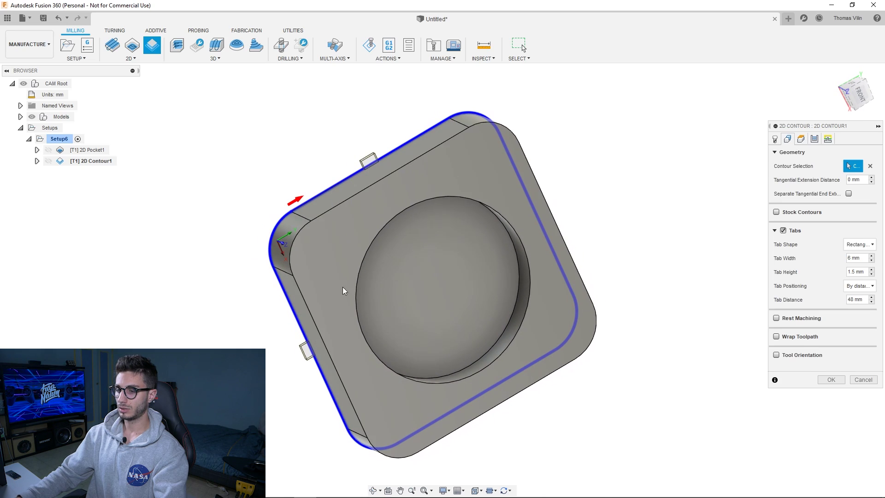
shift+middle_drag(606, 306, 622, 247)
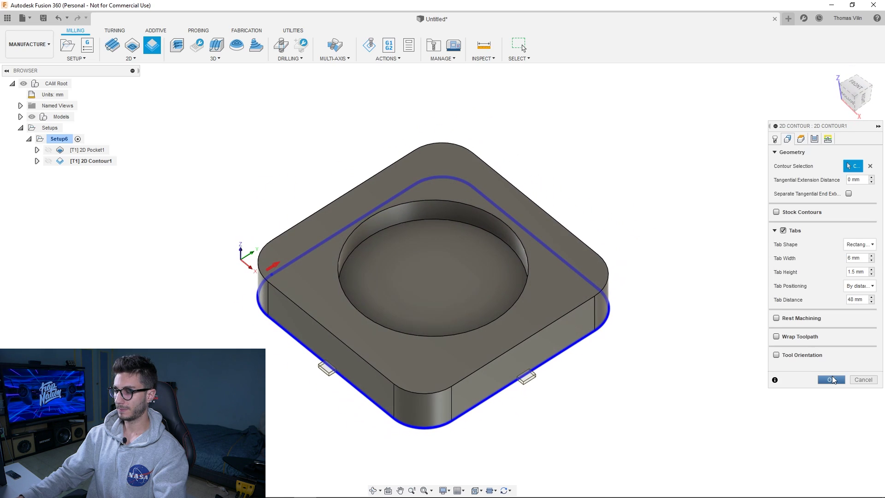
click(832, 378)
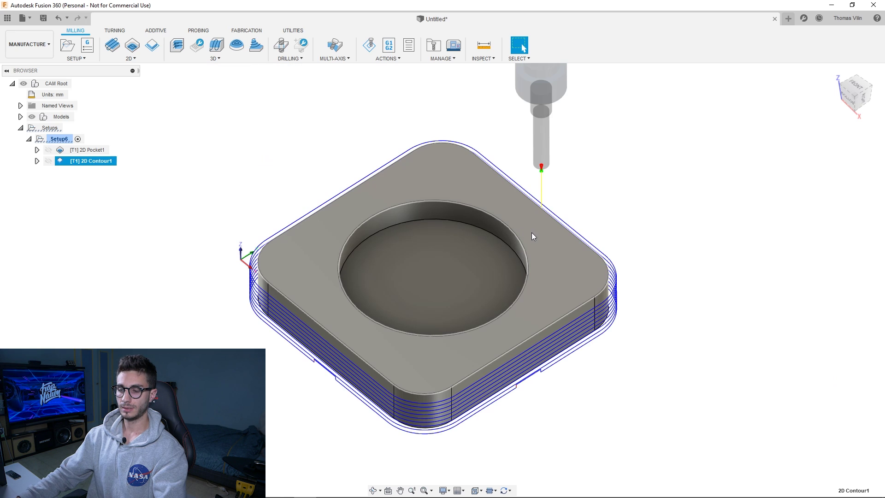
Step: Examine the contour toolpath's stepdowns and its tab jumps along the plate's lower edge
shift+middle_drag(505, 369, 537, 316)
scroll(542, 335, up, 3)
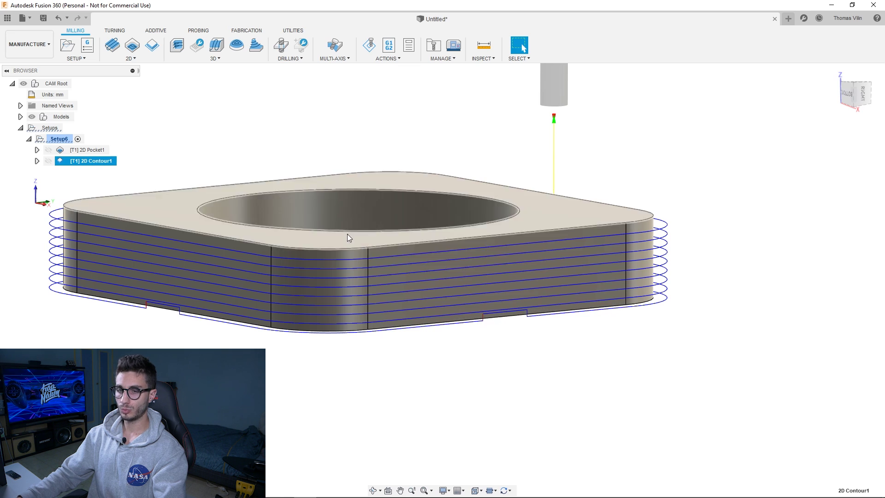
shift+middle_drag(343, 198, 336, 231)
Step: Simulate the 2D Contour operation at increased playback speed, check its machining statistics, and close the simulation
right_click(110, 160)
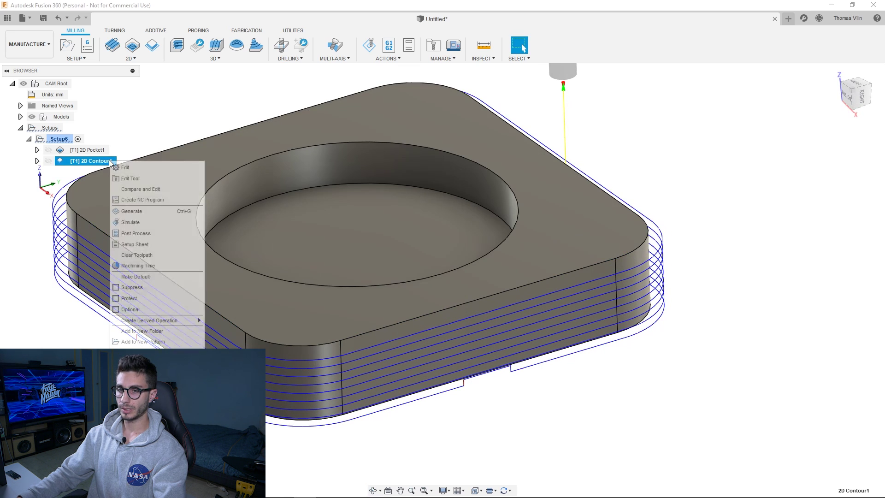
click(143, 222)
shift+middle_drag(210, 191, 209, 203)
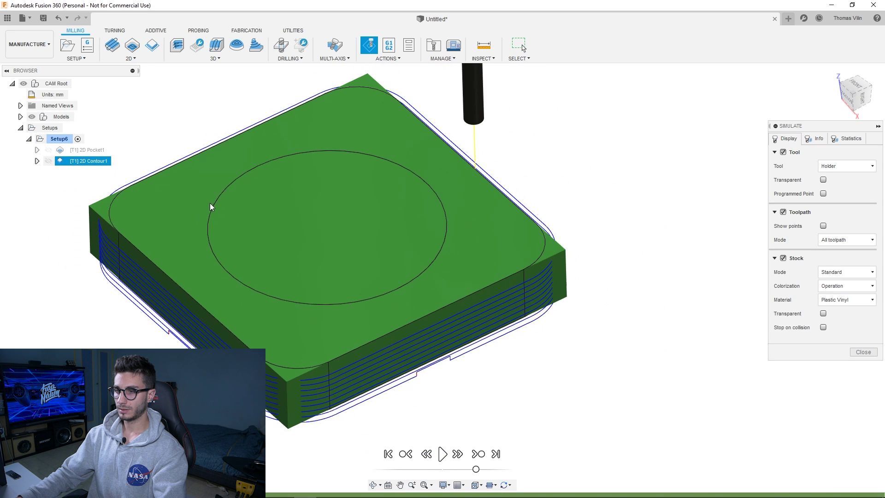
middle_drag(373, 213, 460, 214)
click(439, 459)
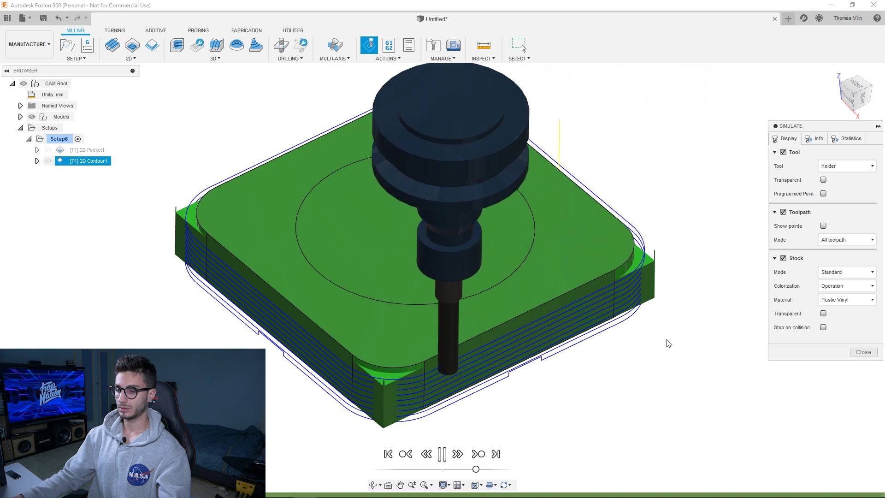
drag(478, 469, 490, 470)
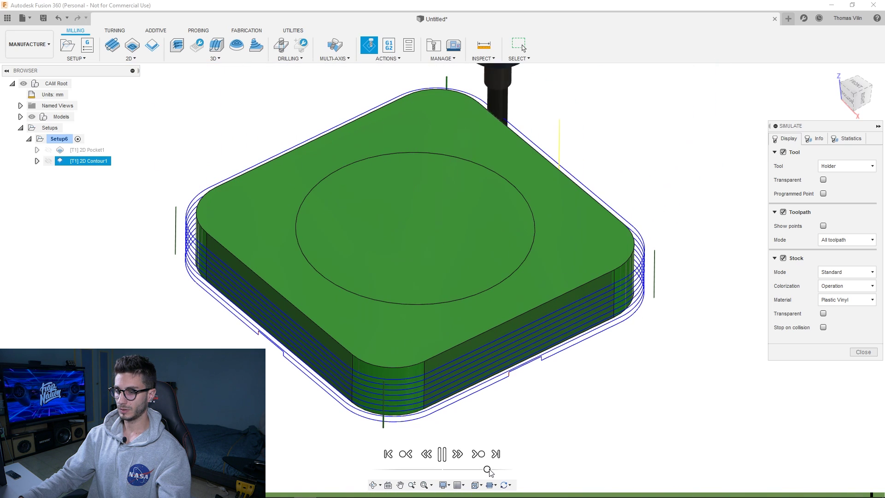
click(847, 138)
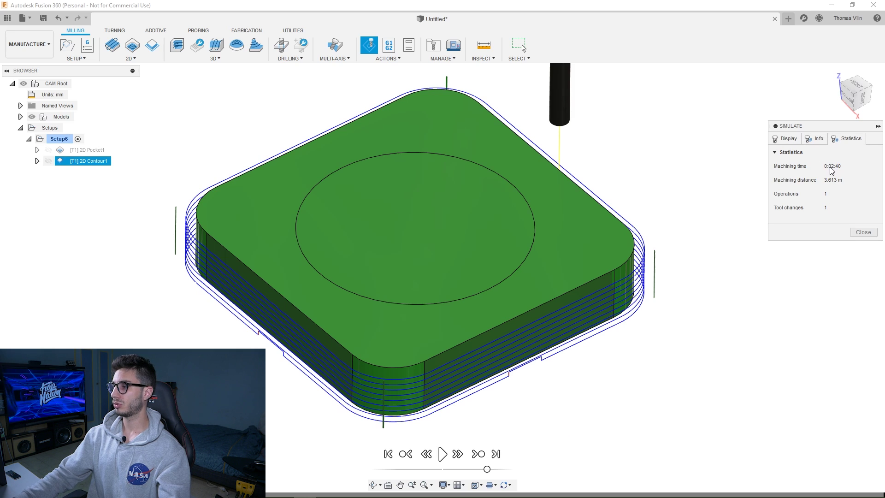
click(863, 232)
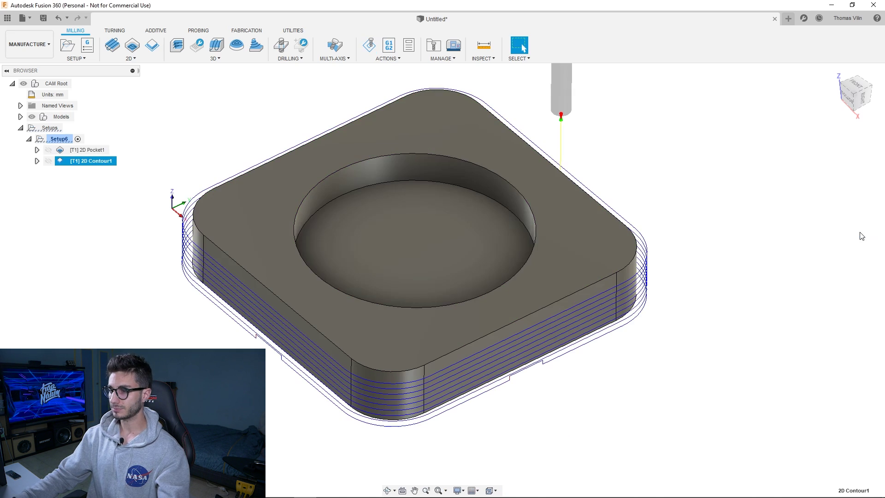
Step: Review the 2D Pocket and 2D Contour toolpaths in turn, and select Setup6, which contains both operations
click(93, 153)
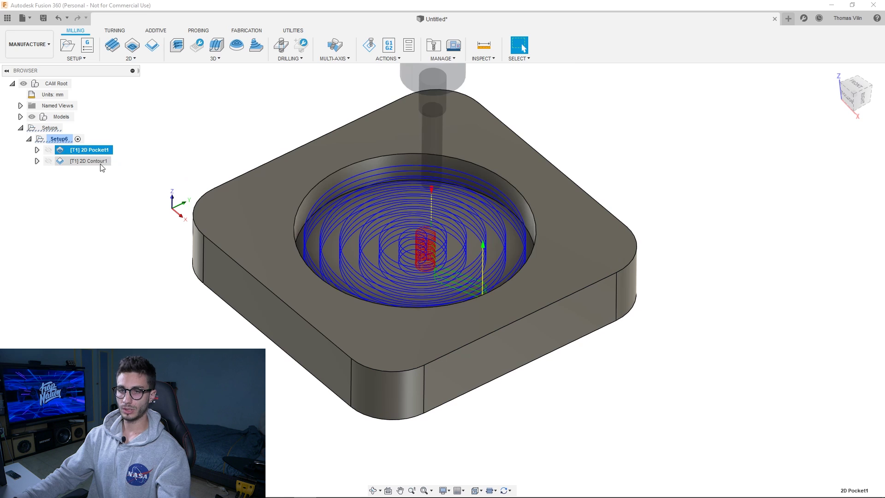
click(97, 161)
click(86, 151)
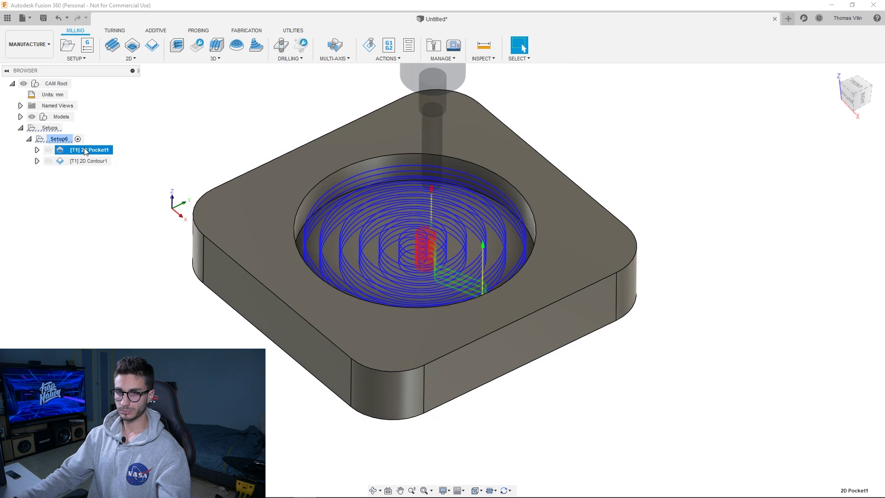
click(59, 139)
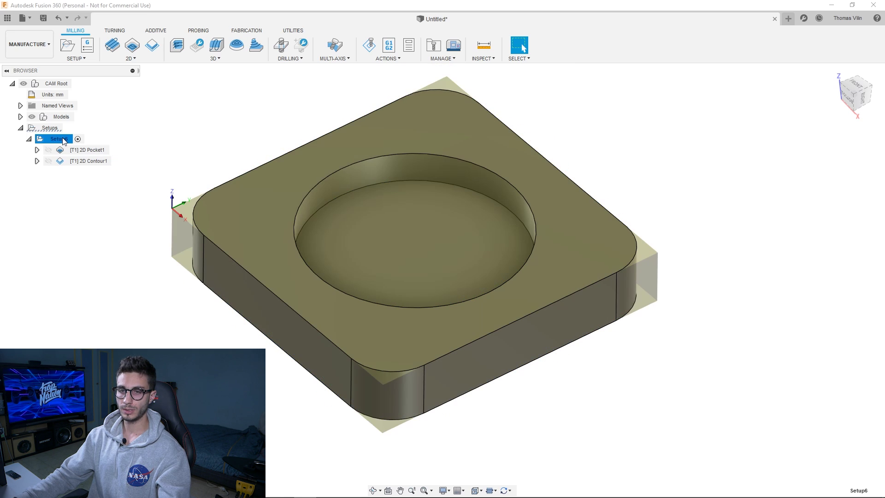
Step: Simulate all of Setup6 at increased playback speed, running the 2D Pocket and 2D Contour operations together, and close the simulation
right_click(64, 141)
click(99, 209)
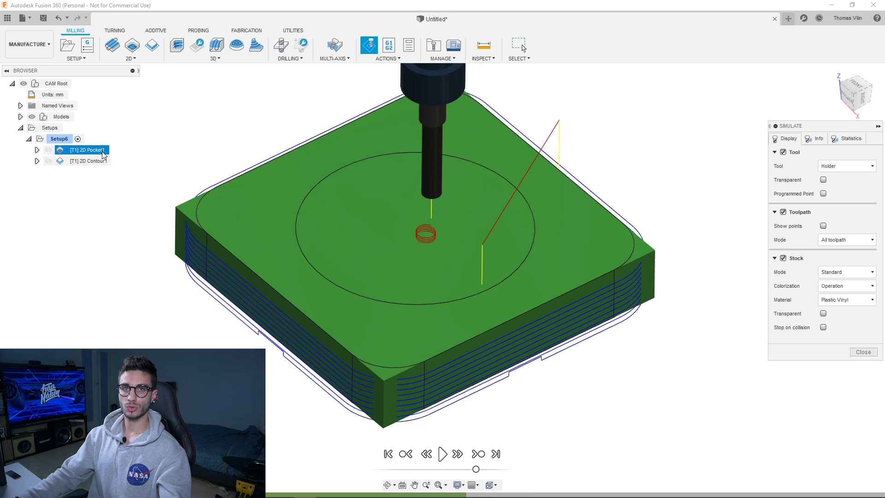
click(442, 454)
drag(476, 470, 488, 471)
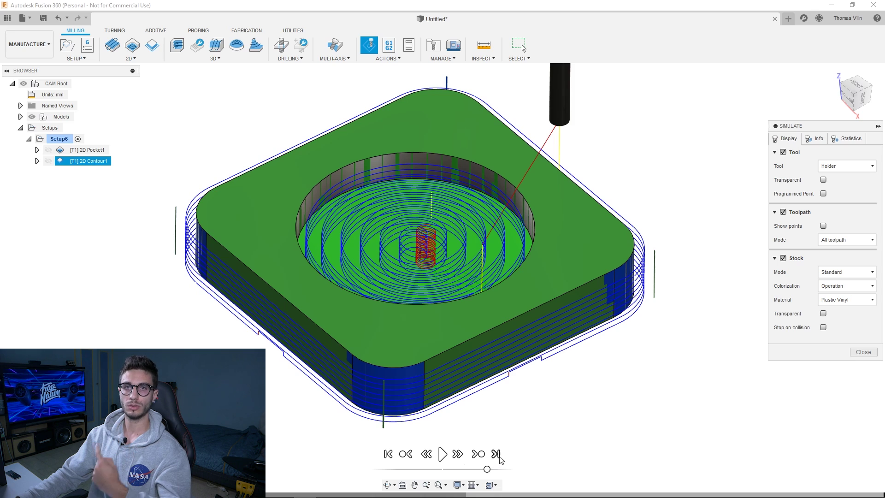
click(874, 353)
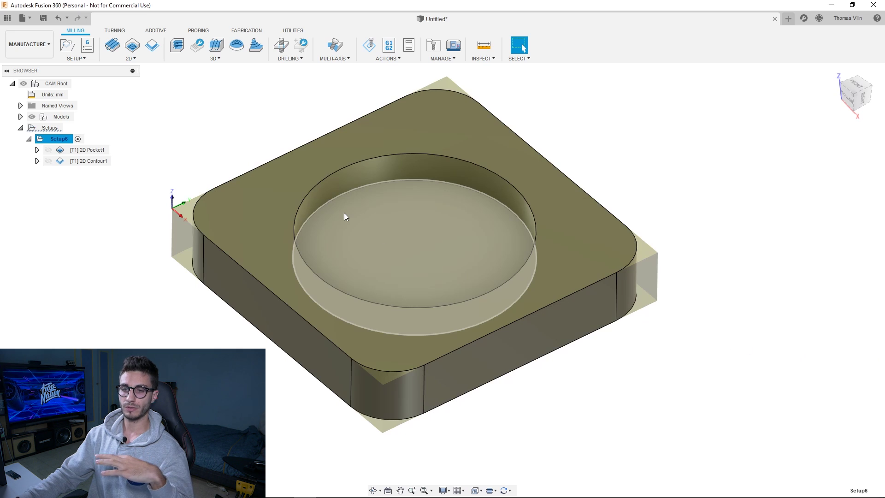
click(206, 147)
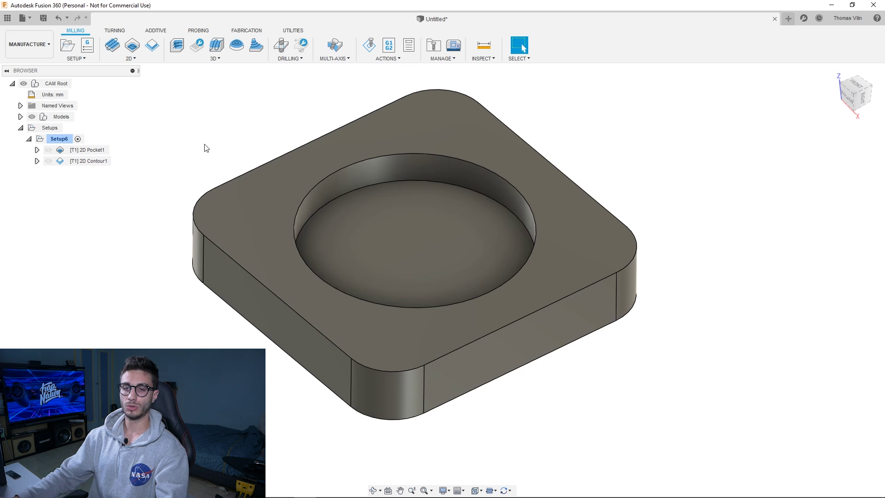
Step: Compare the setup's stock and work origin with its individual pocket and contour toolpaths
click(59, 139)
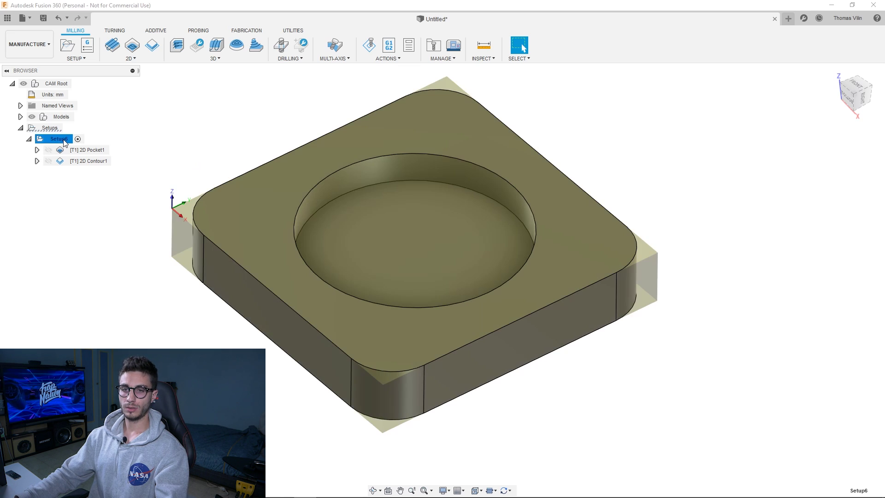
click(135, 144)
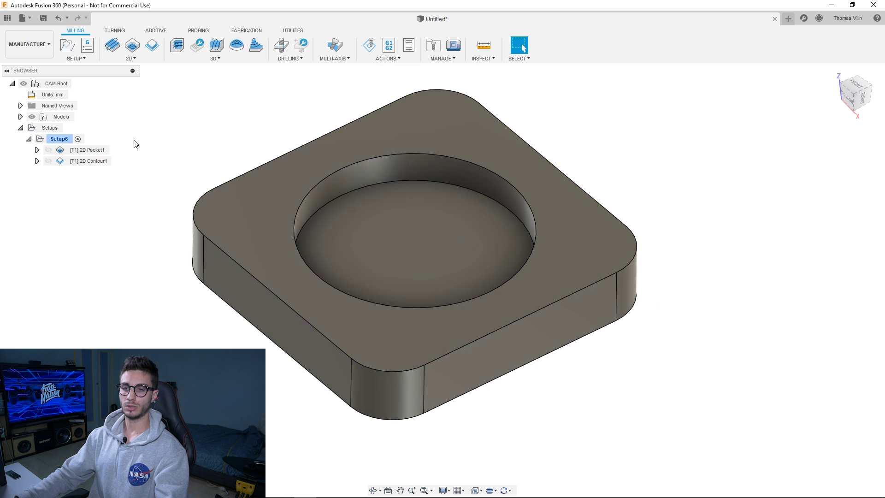
click(96, 153)
click(98, 159)
click(101, 152)
click(101, 159)
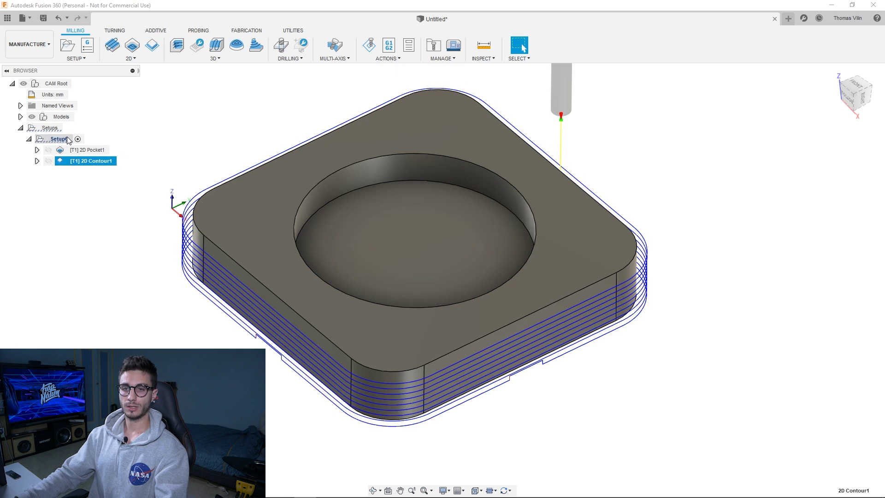
click(58, 139)
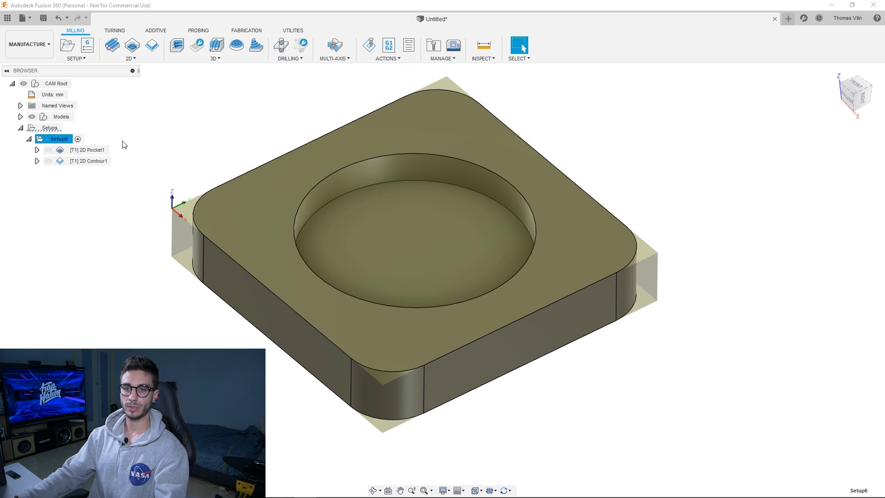
click(162, 138)
click(71, 150)
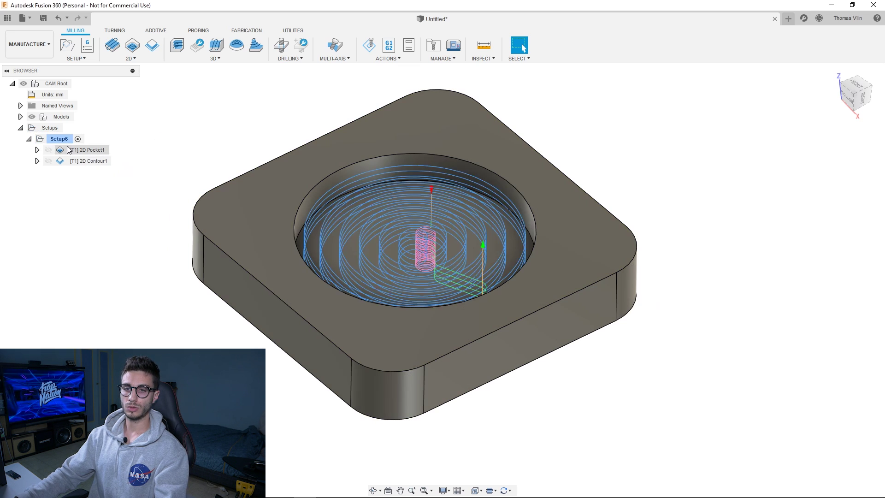
Step: Start post-processing Setup6 with the Grbl / grbl post configuration and name the program "piece de test bois"
click(67, 141)
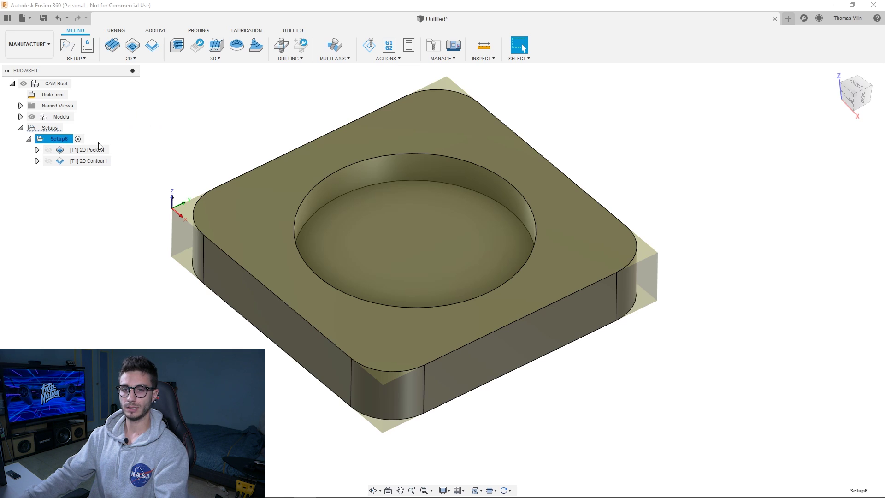
right_click(58, 140)
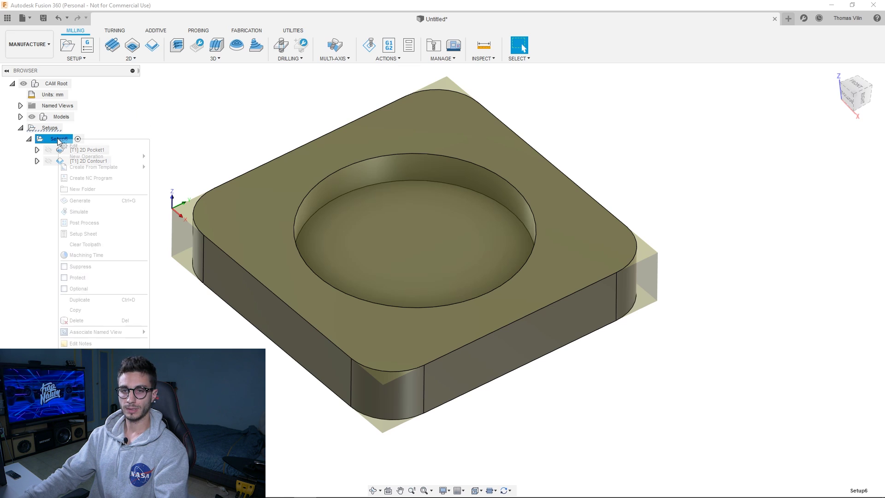
click(92, 223)
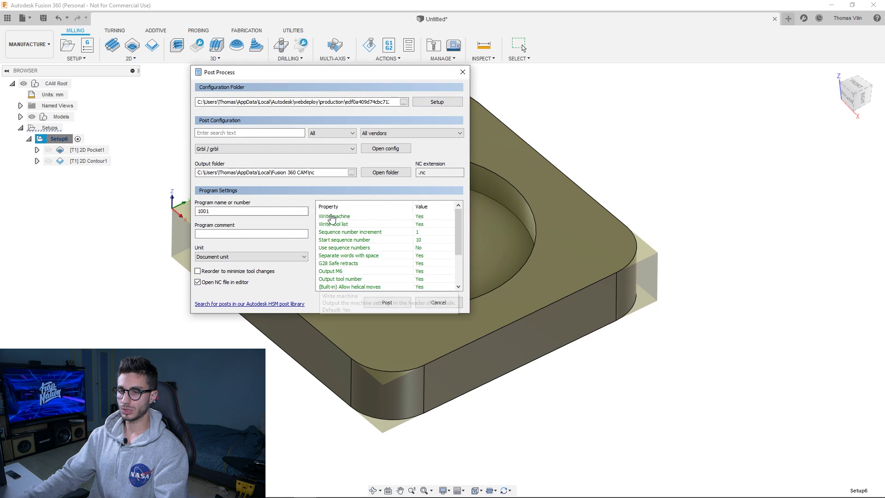
drag(219, 212, 195, 213)
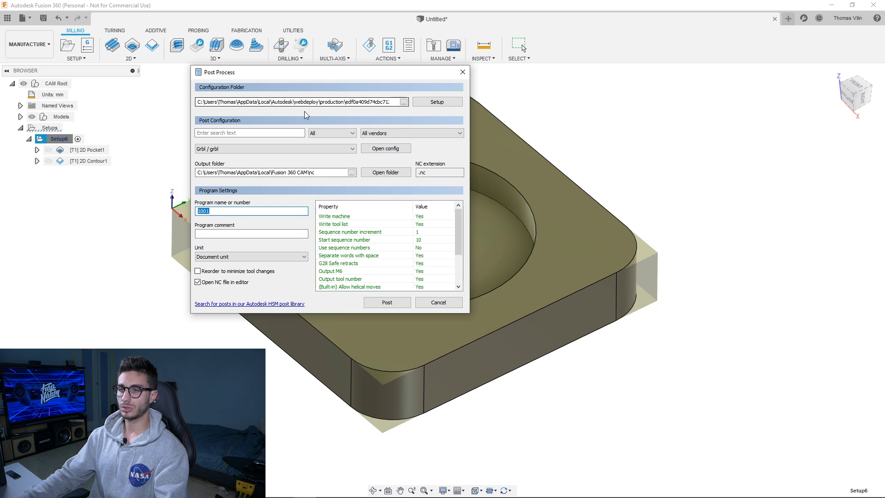
click(353, 150)
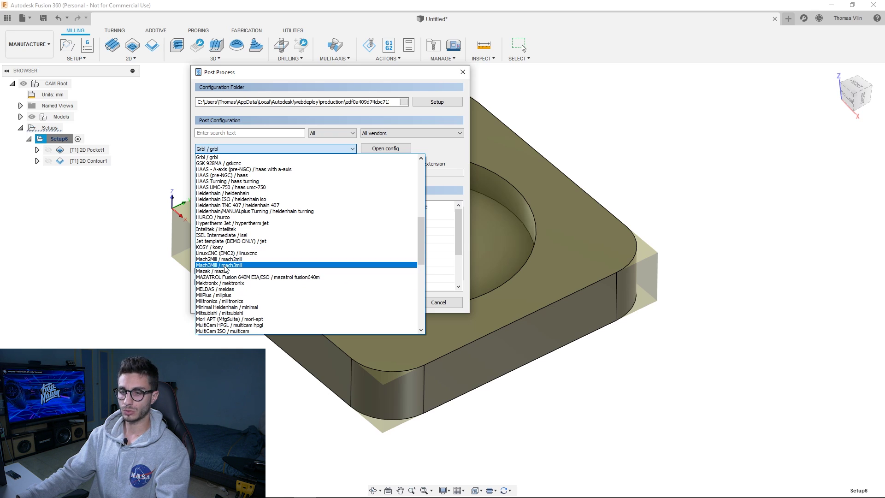
click(221, 159)
click(304, 147)
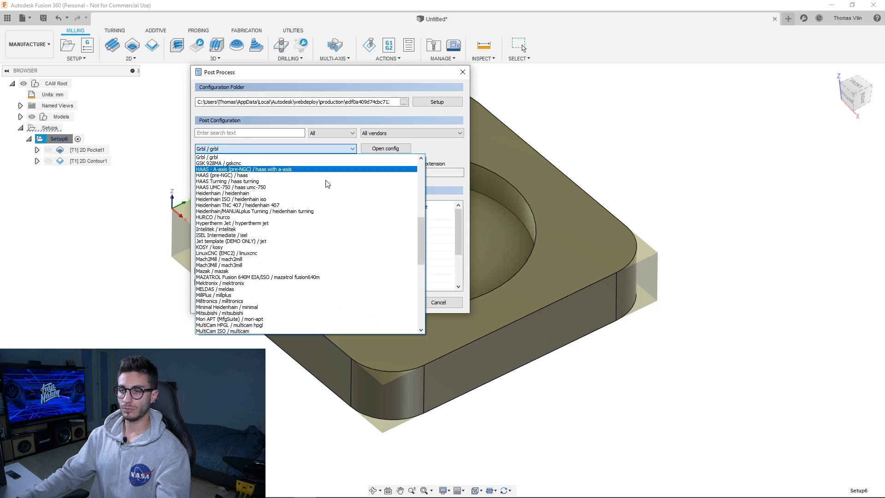
mouse_move(425, 242)
mouse_down()
mouse_move(424, 182)
mouse_move(427, 233)
mouse_up()
click(216, 211)
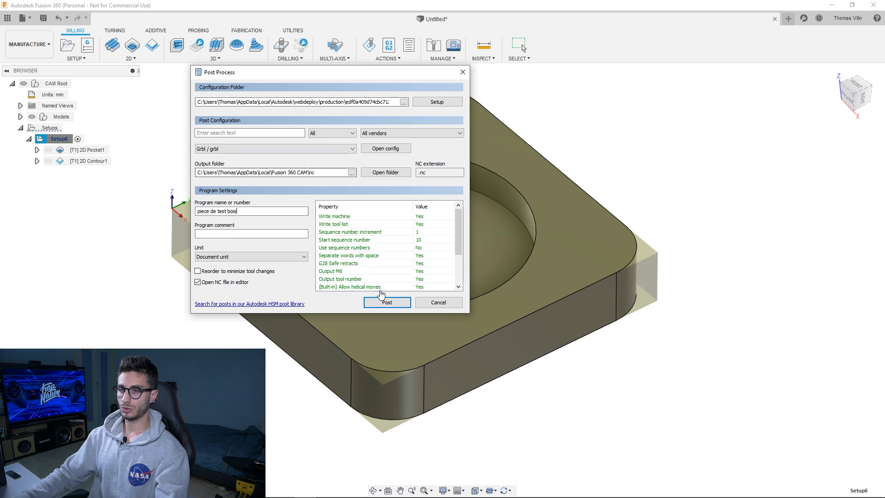
Step: Post the program and save the NC file as "piece de test bois" in the desktop folder (Bureau)
click(387, 303)
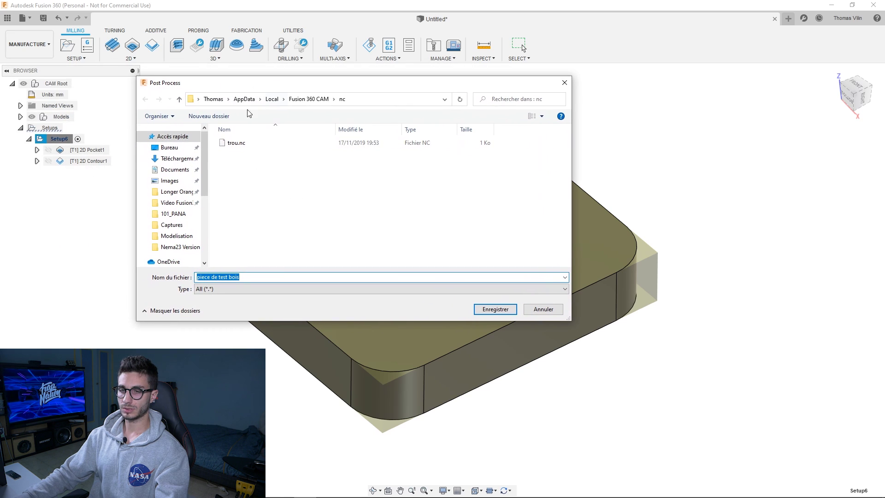
click(169, 147)
click(401, 277)
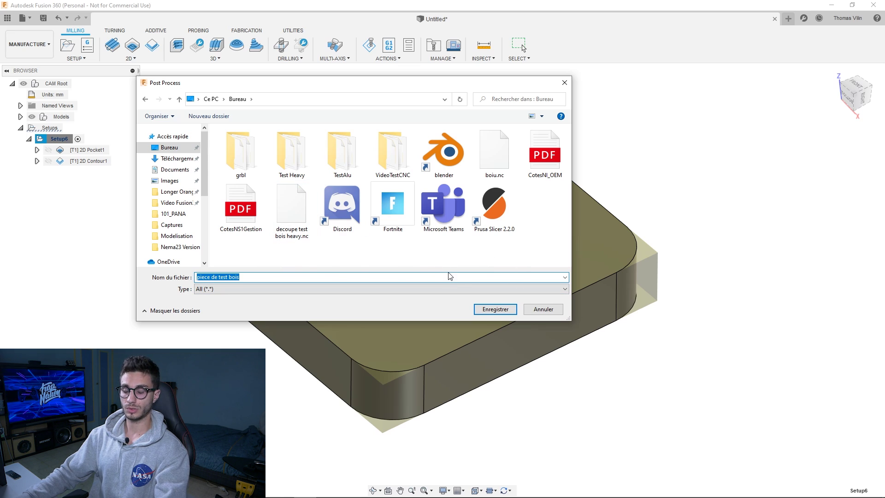
click(496, 312)
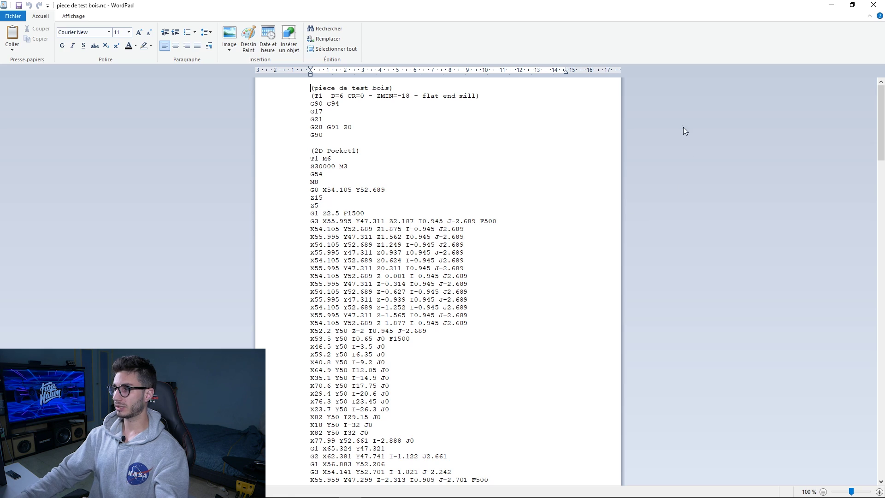
Step: Examine the generated G-code in WordPad, close the file, and dismiss the external editor notice in Fusion 360
drag(878, 98, 864, 85)
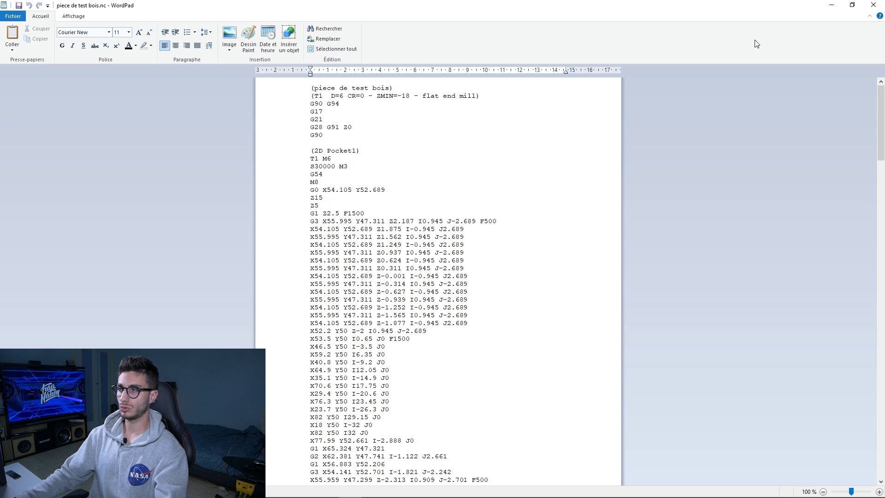
click(874, 5)
click(532, 275)
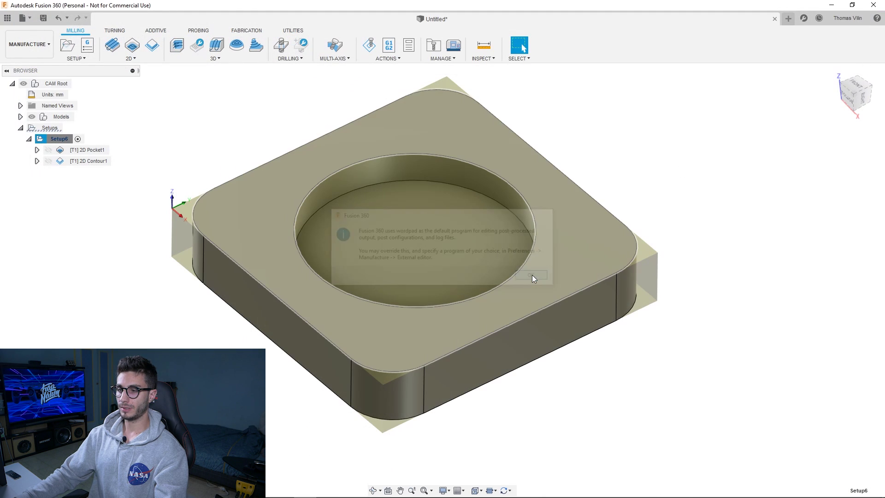